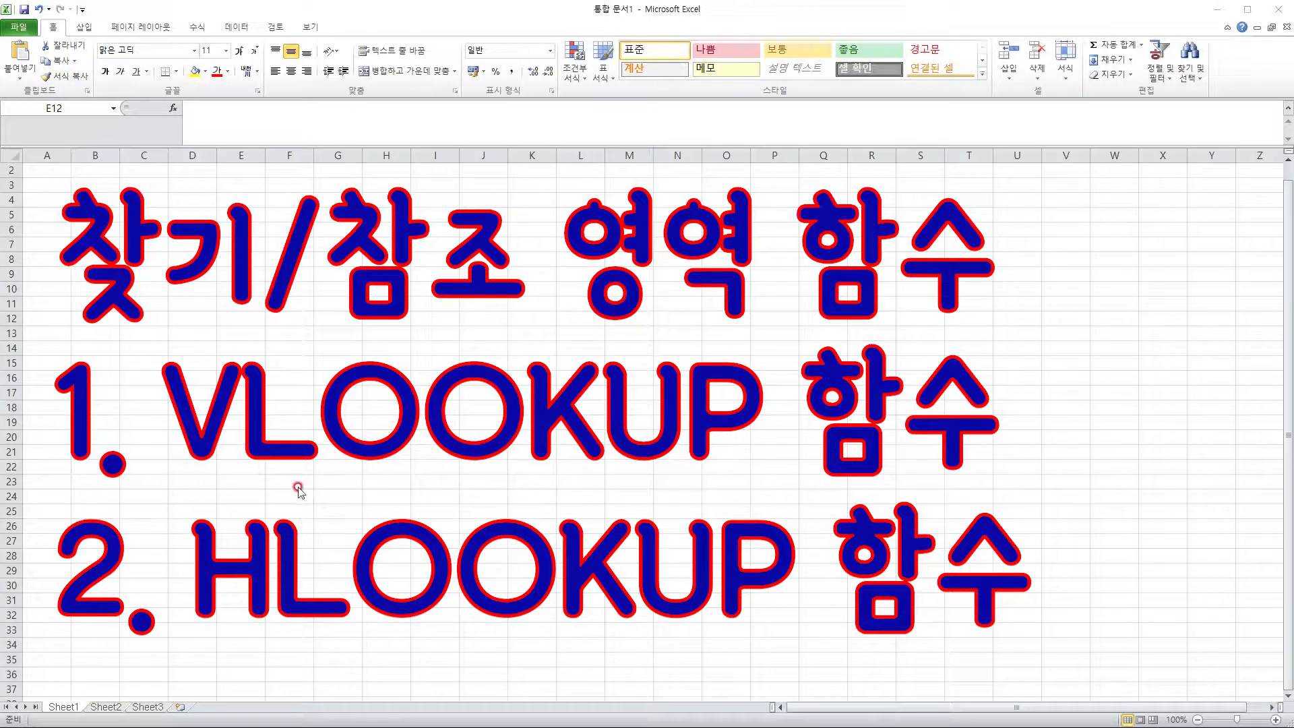
# Open Sheet2 and examine the 품명, 진열코너 and 할인율 columns of the product table
pyautogui.click(107, 707)
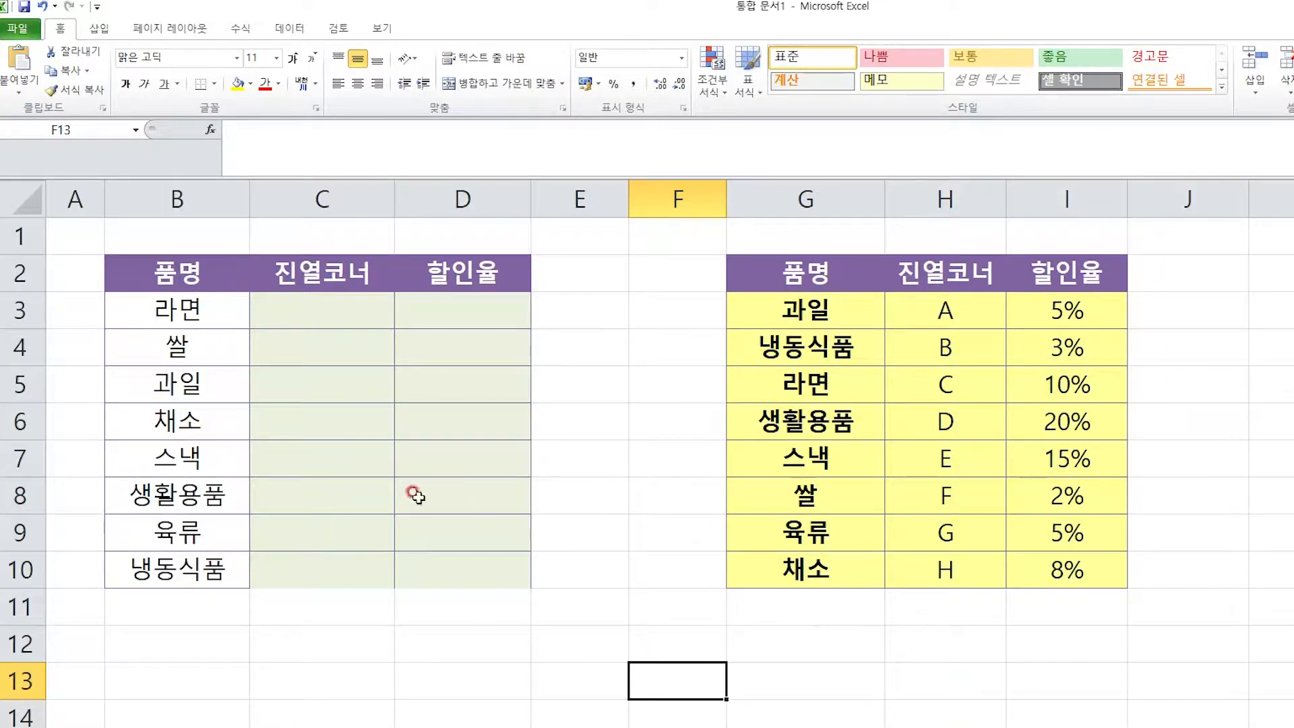
pyautogui.click(310, 277)
pyautogui.click(432, 273)
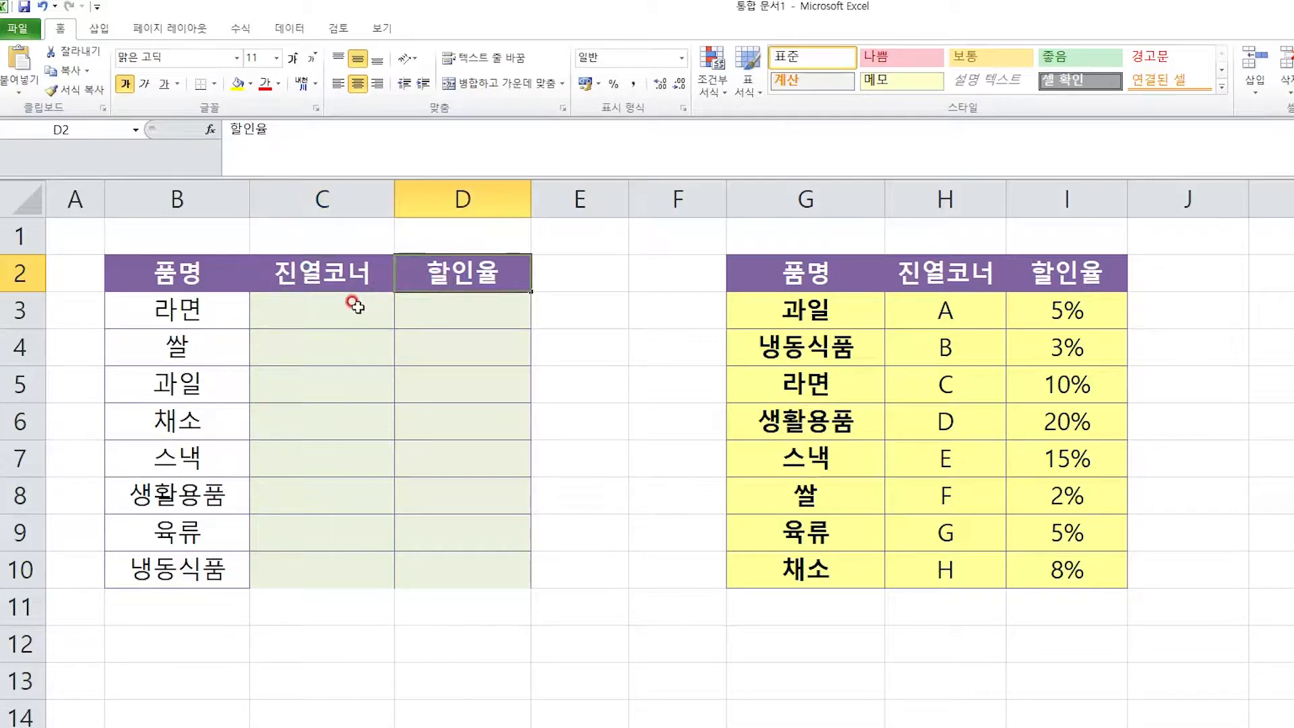
pyautogui.moveTo(182, 270); pyautogui.dragTo(189, 577)
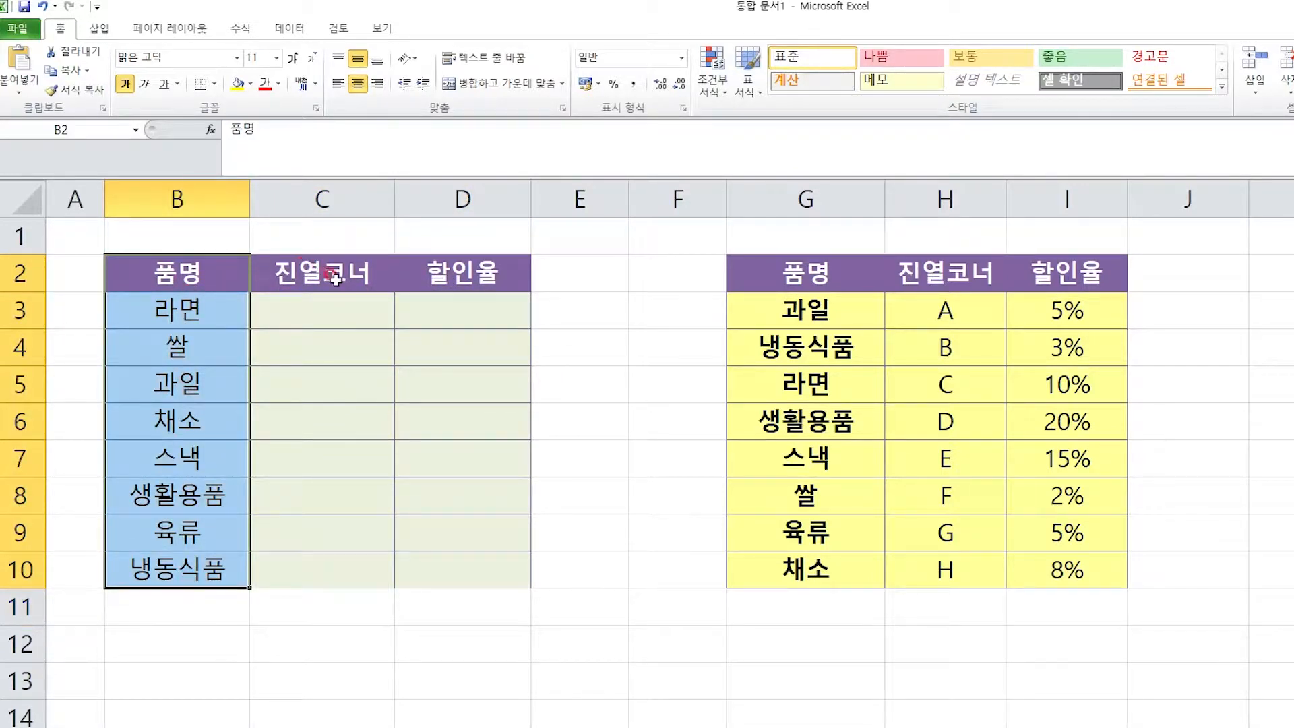
pyautogui.click(341, 300)
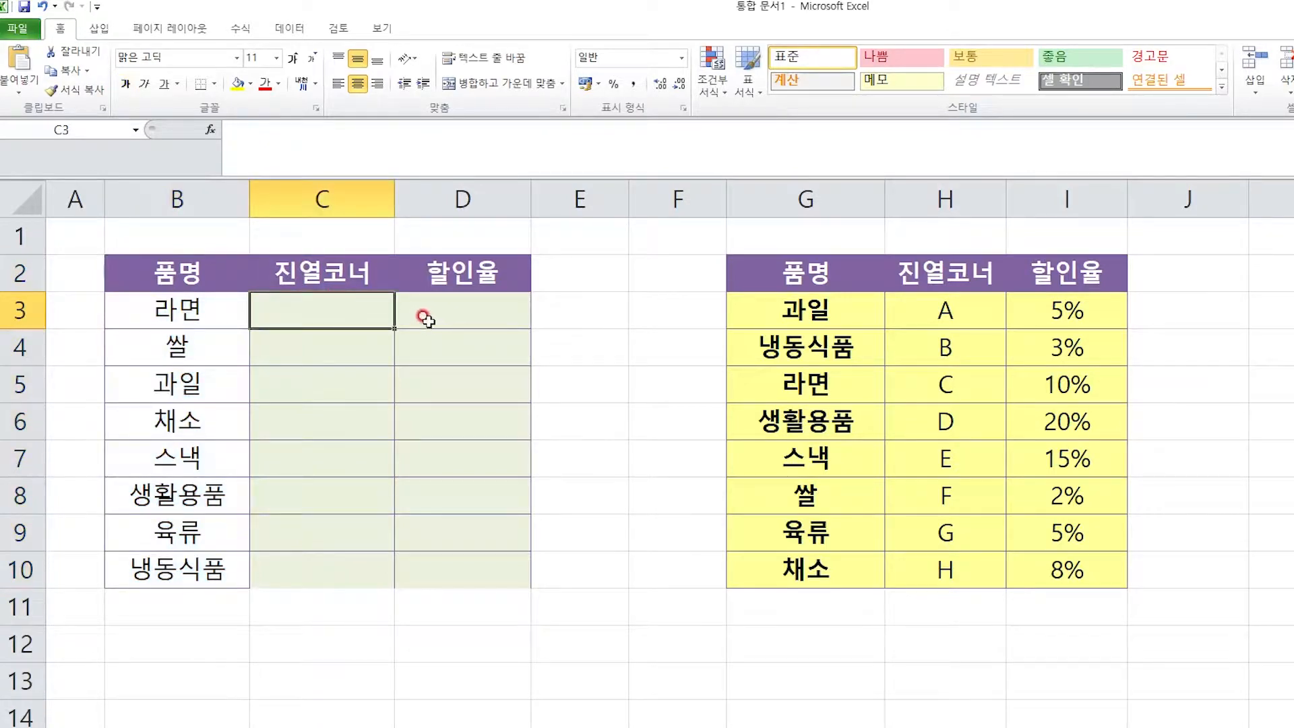
pyautogui.click(460, 310)
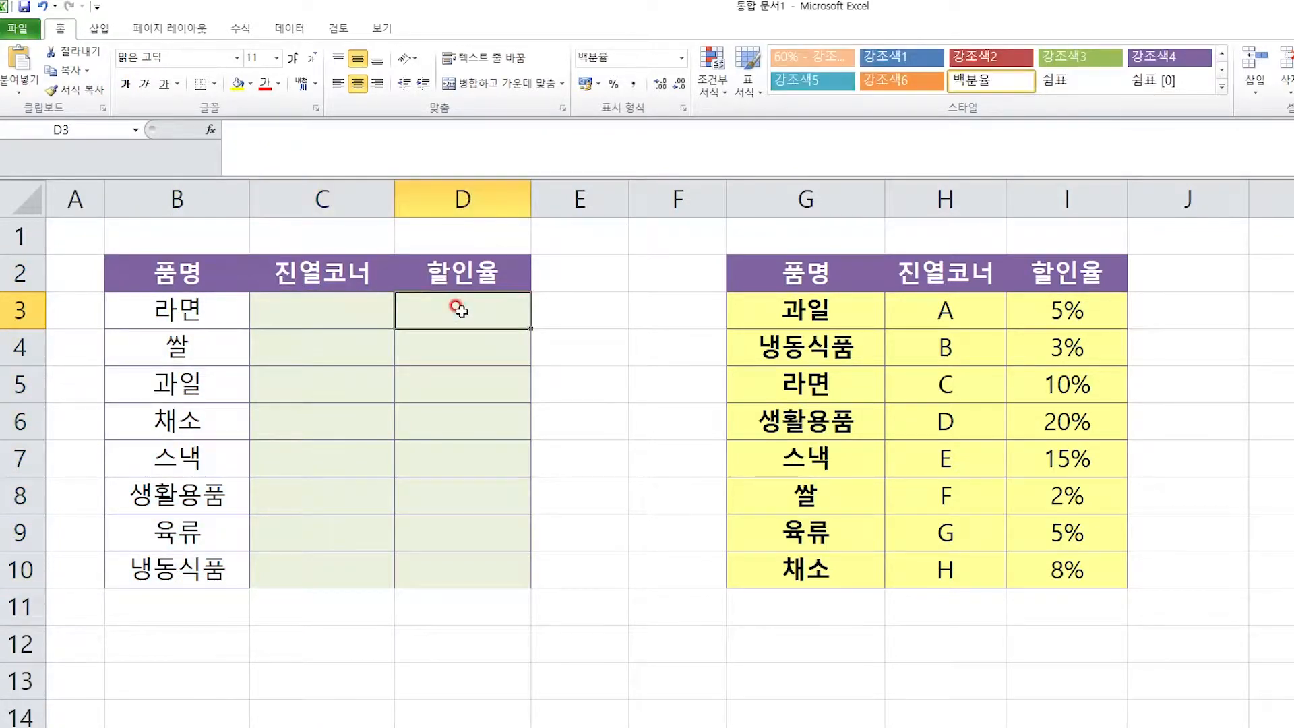
# Insert the VLOOKUP function from the 찾기/참조 영역 category into cell C3
pyautogui.click(345, 304)
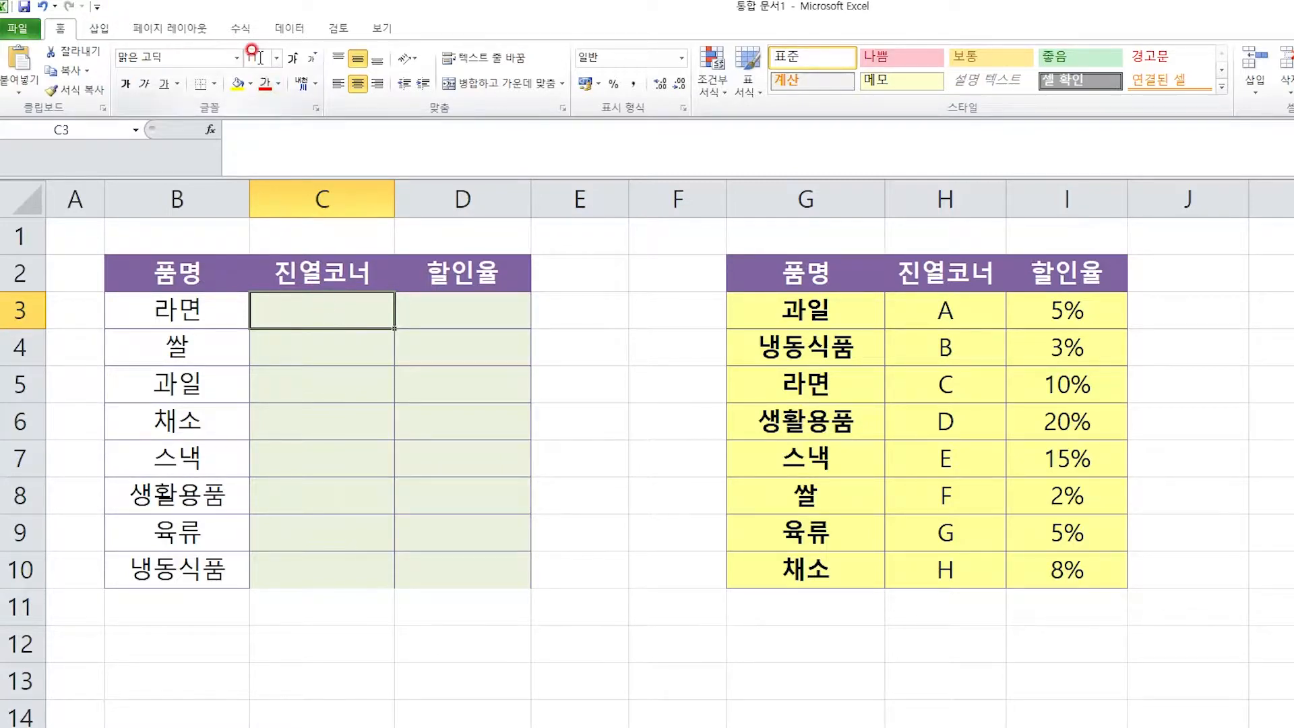
pyautogui.click(241, 27)
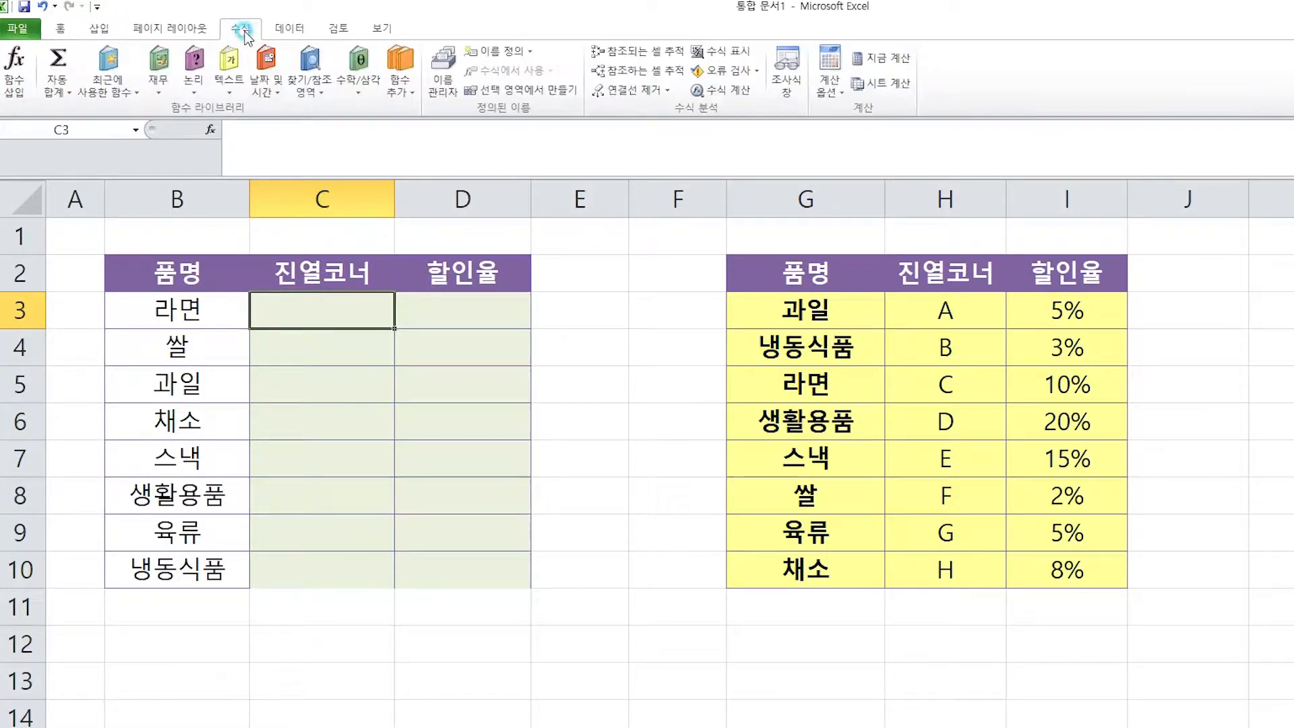
pyautogui.click(306, 91)
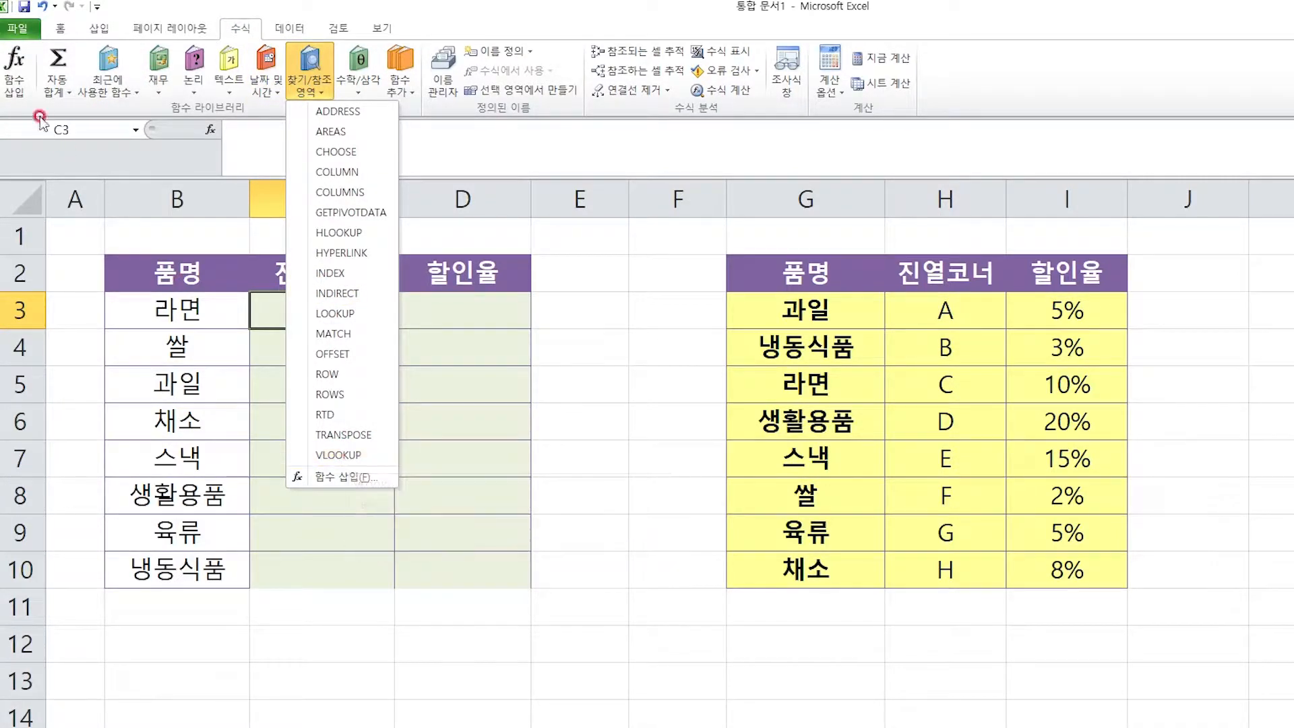
pyautogui.click(14, 75)
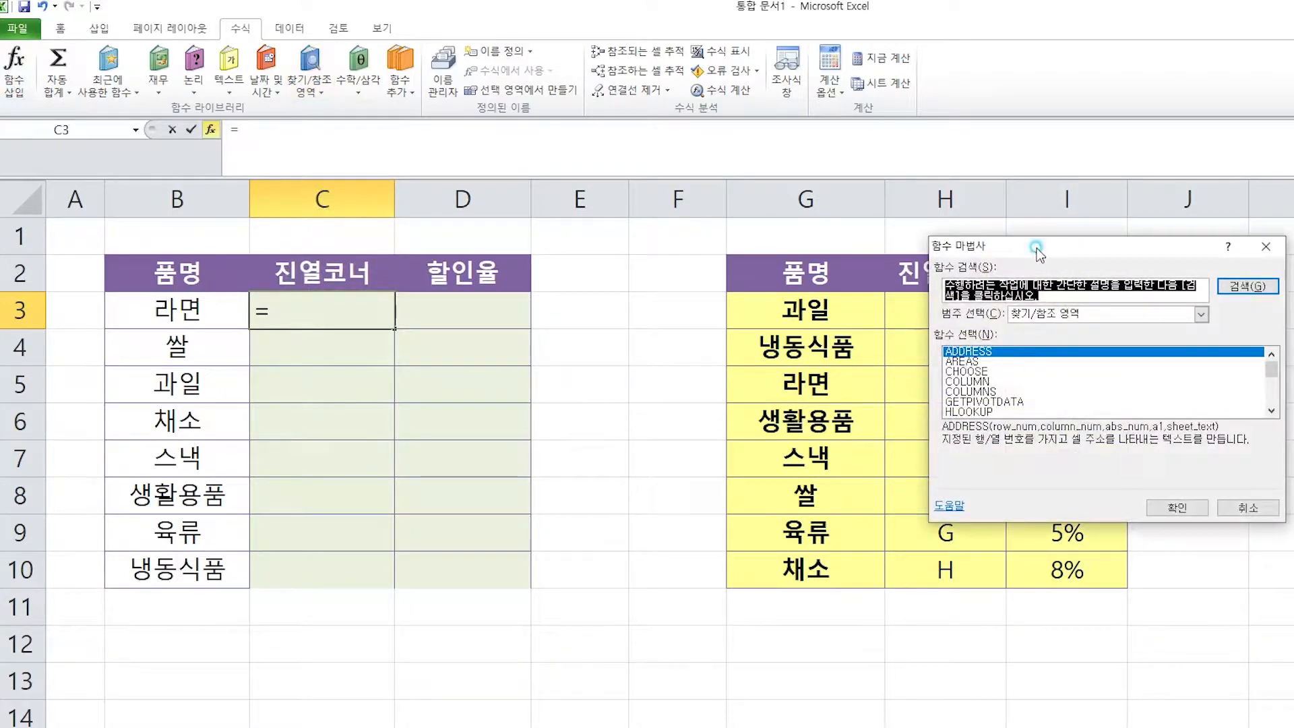
pyautogui.moveTo(1038, 253); pyautogui.dragTo(378, 384)
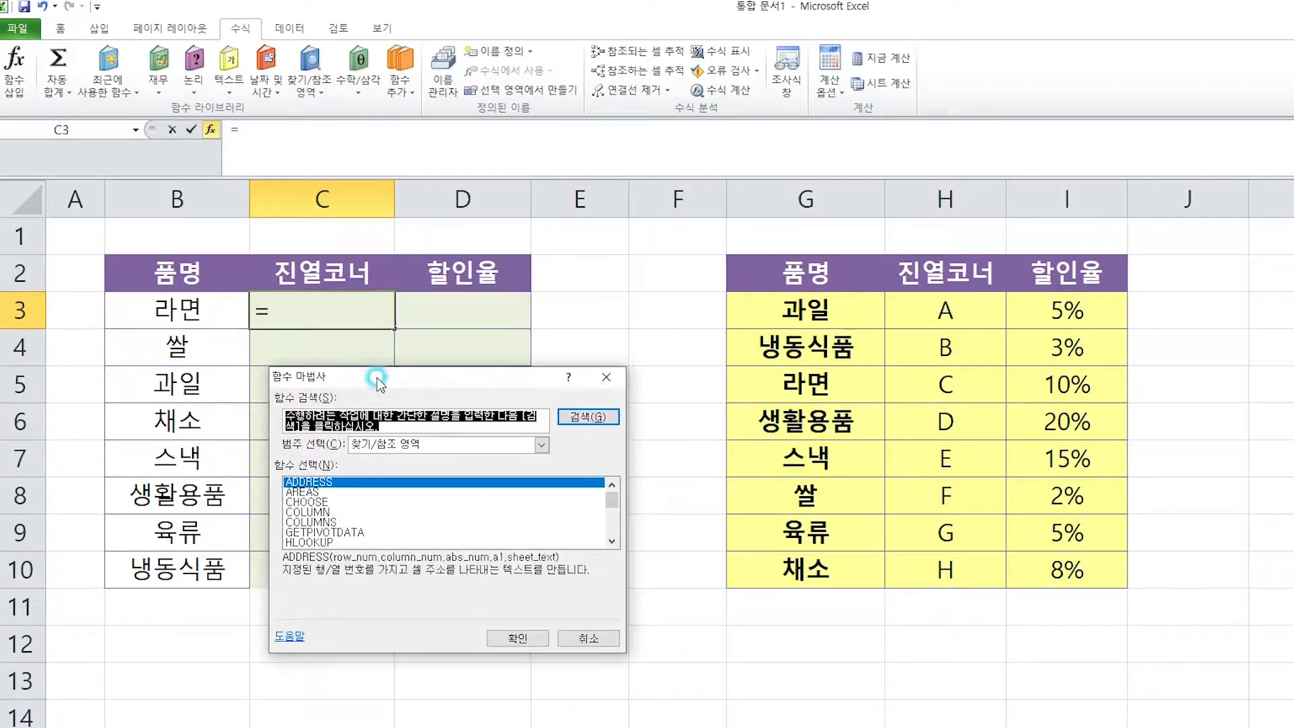
pyautogui.click(416, 449)
pyautogui.click(398, 521)
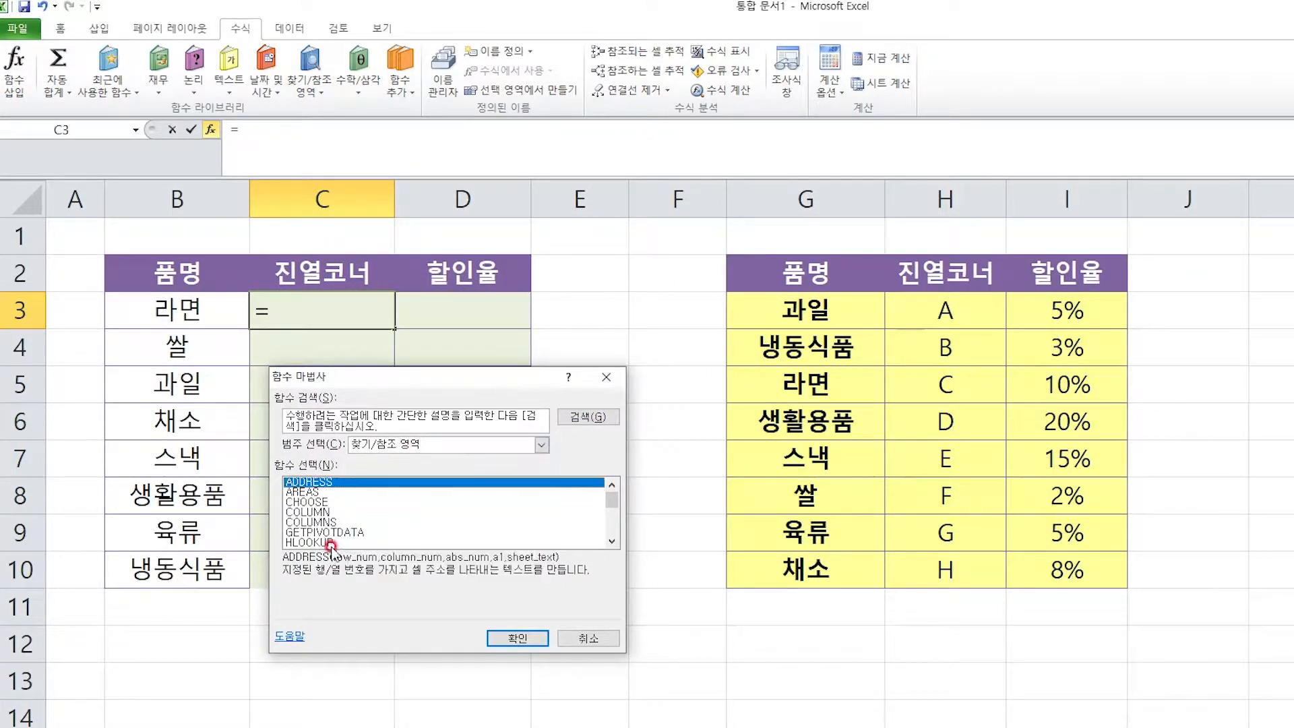
pyautogui.scroll(-4, 611, 512)
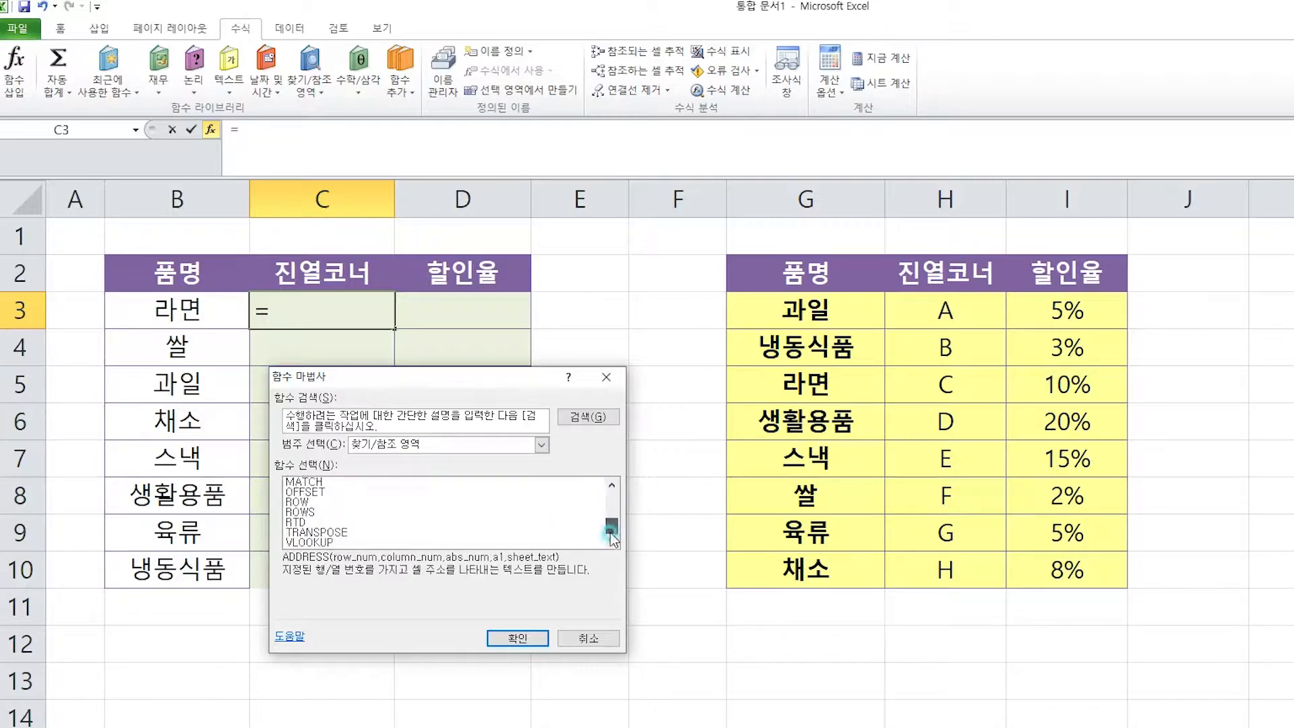
pyautogui.click(357, 542)
pyautogui.click(512, 639)
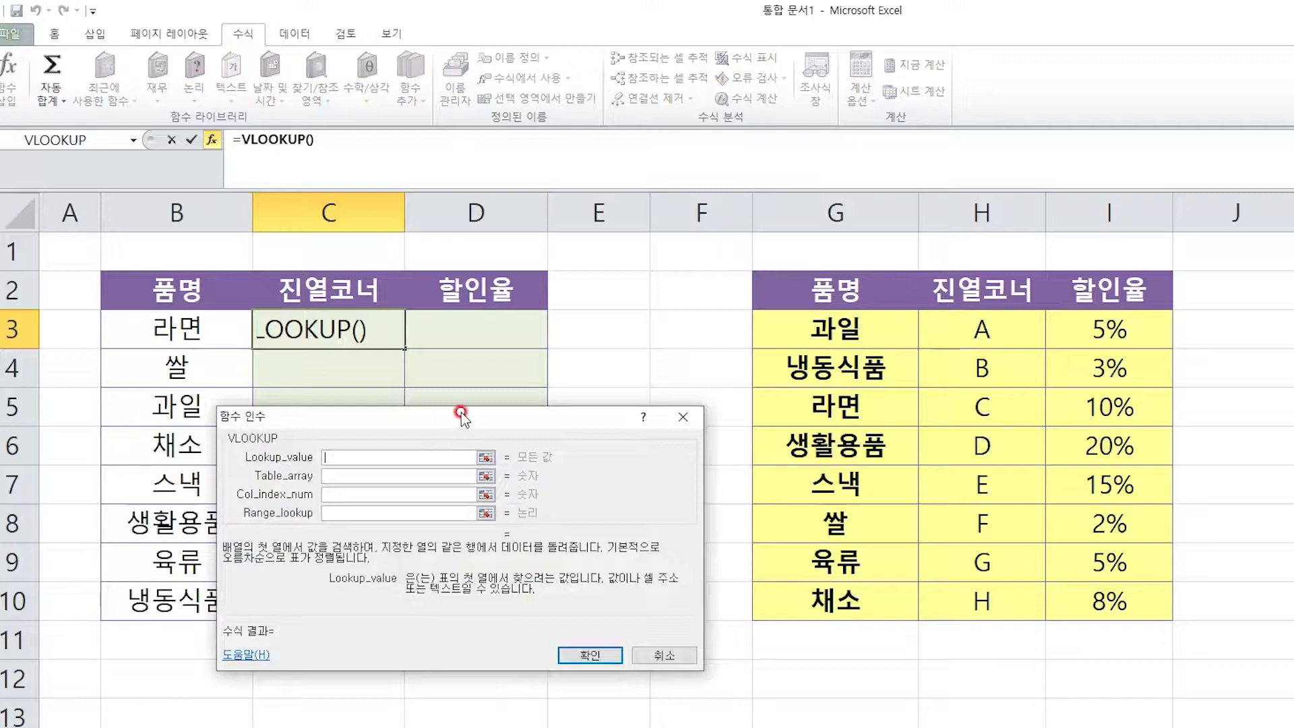
# Set VLOOKUP's Lookup_value to B3 and its Table_array to the absolute range $G$3:$I$10
pyautogui.moveTo(450, 390); pyautogui.dragTo(470, 395)
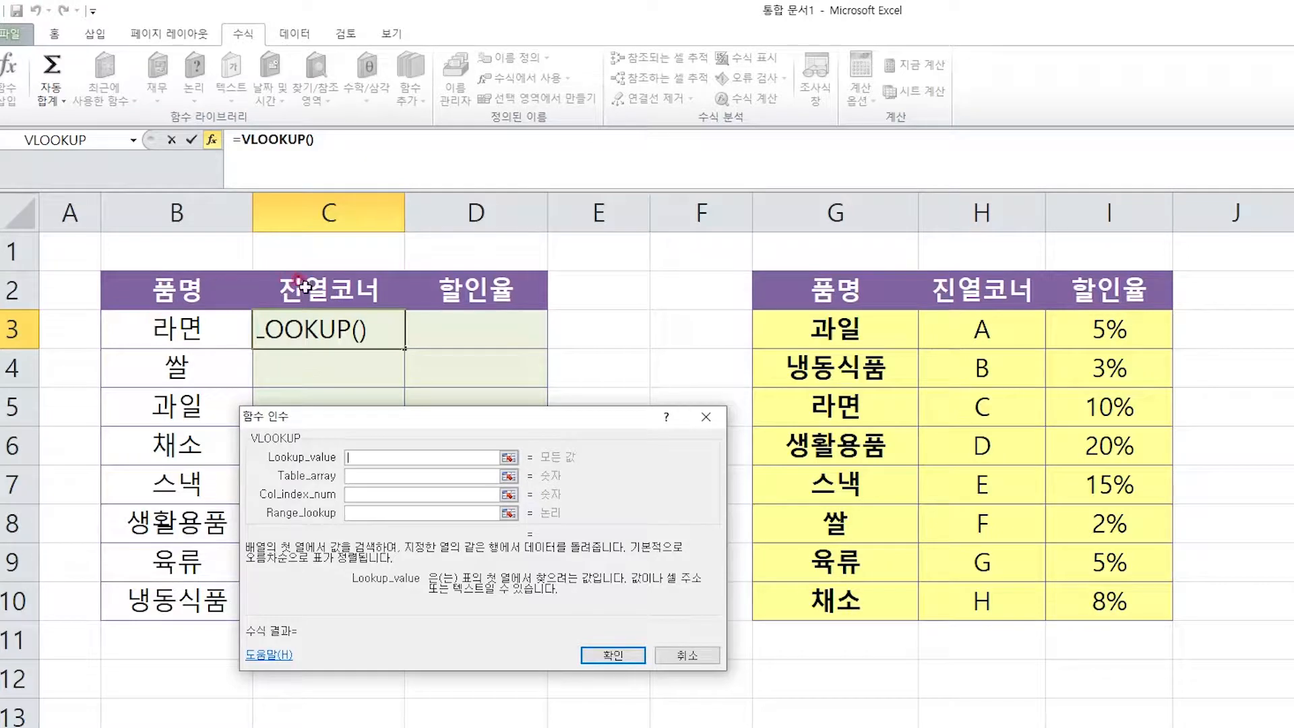
pyautogui.click(192, 330)
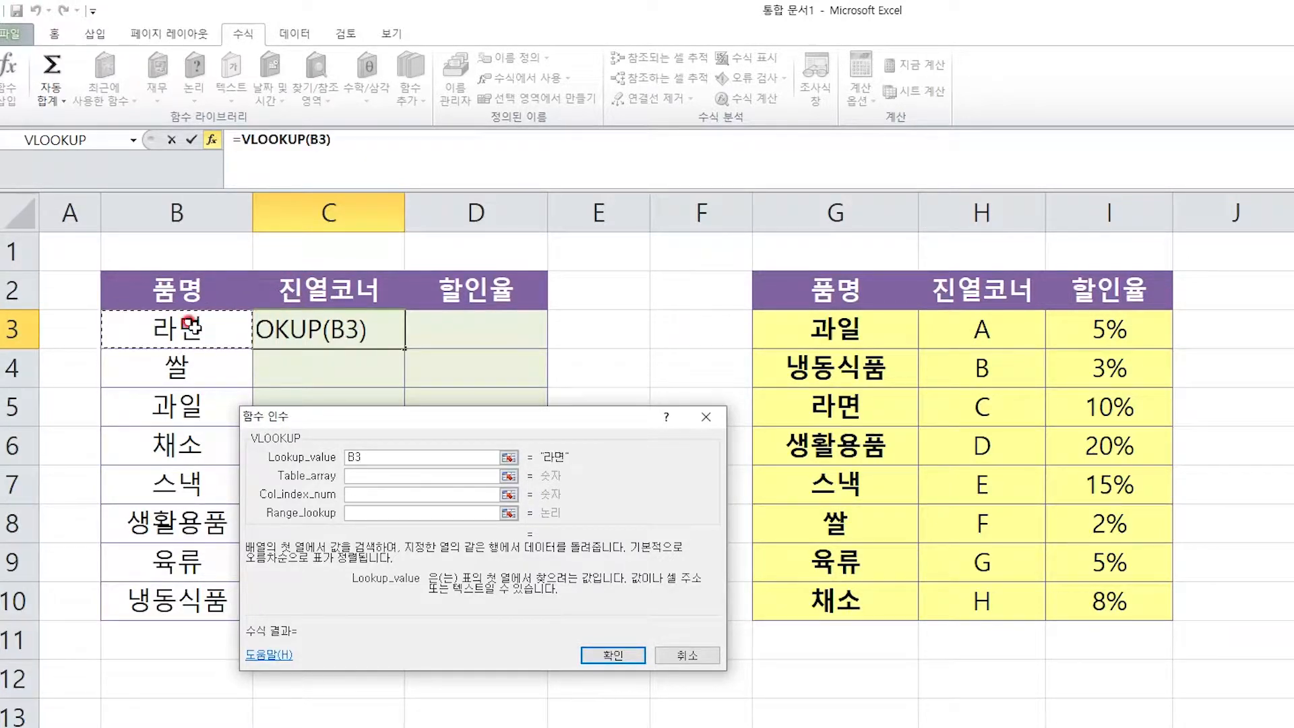
pyautogui.click(357, 475)
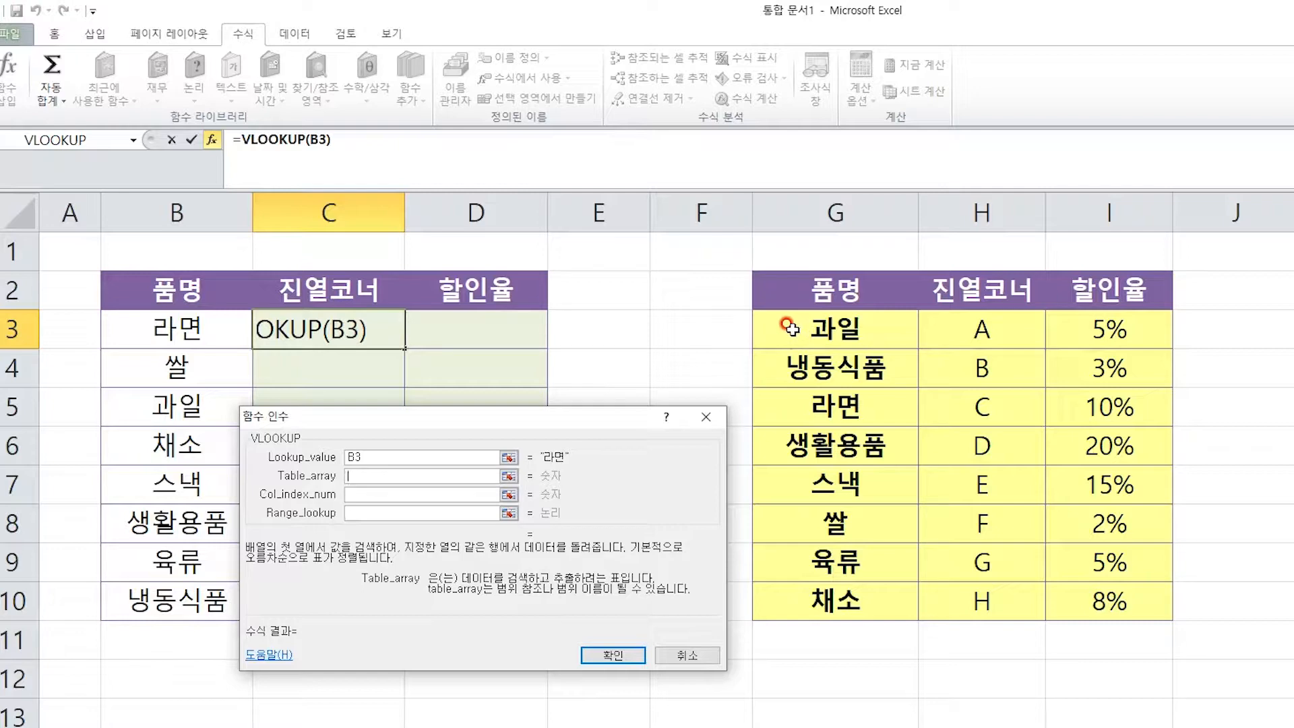
pyautogui.moveTo(781, 322); pyautogui.dragTo(1083, 590)
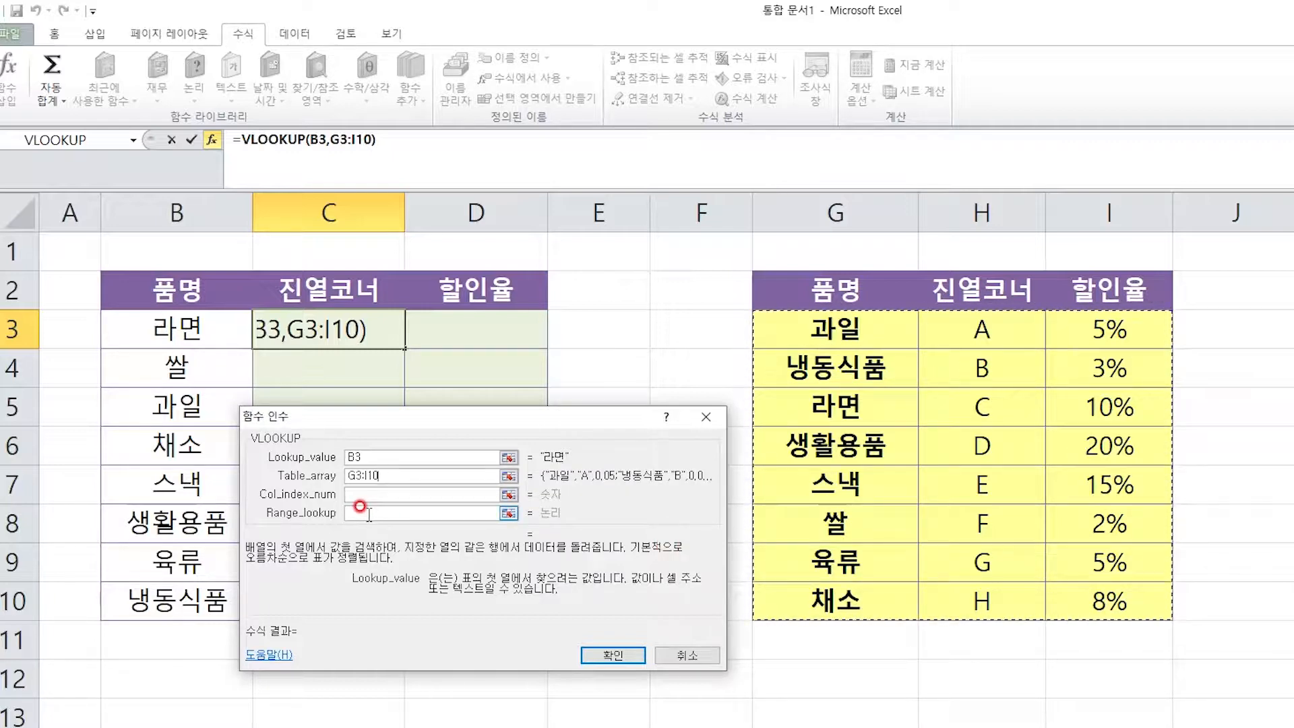
pyautogui.press('F4')
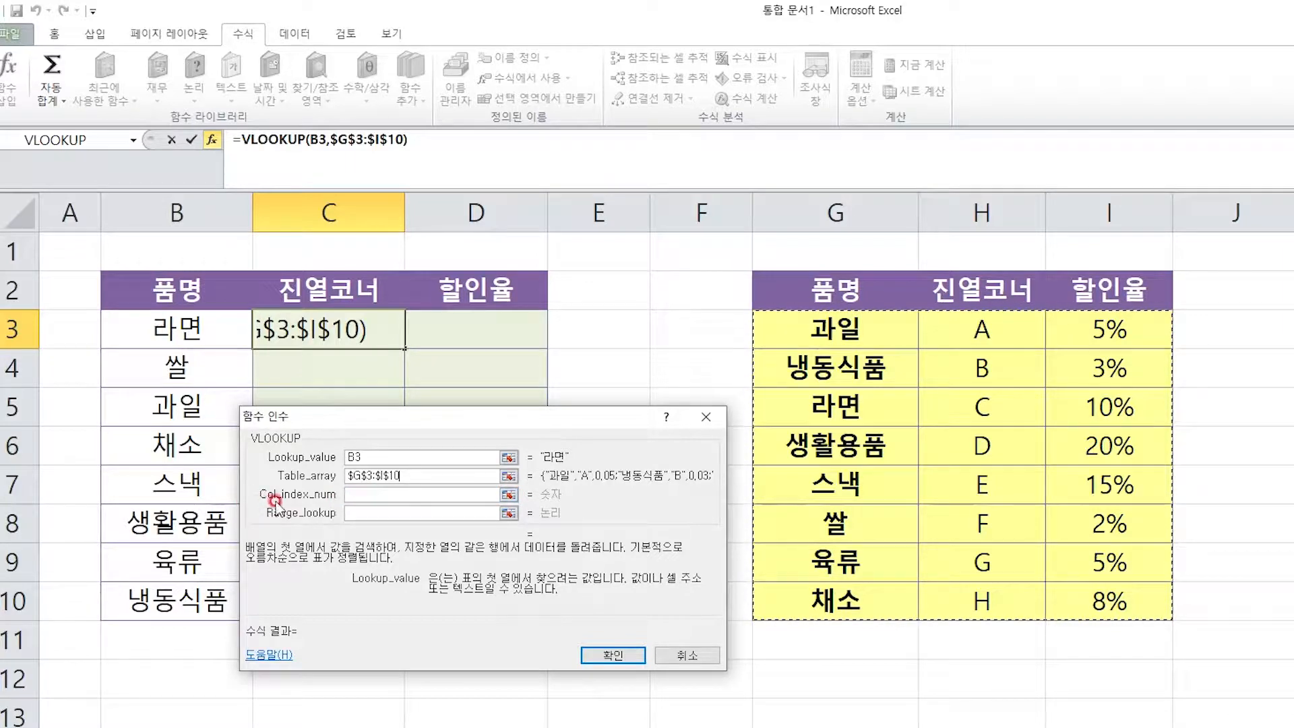
# Set the Col_index_num argument to 2 and proceed to the Range_lookup argument
pyautogui.click(361, 494)
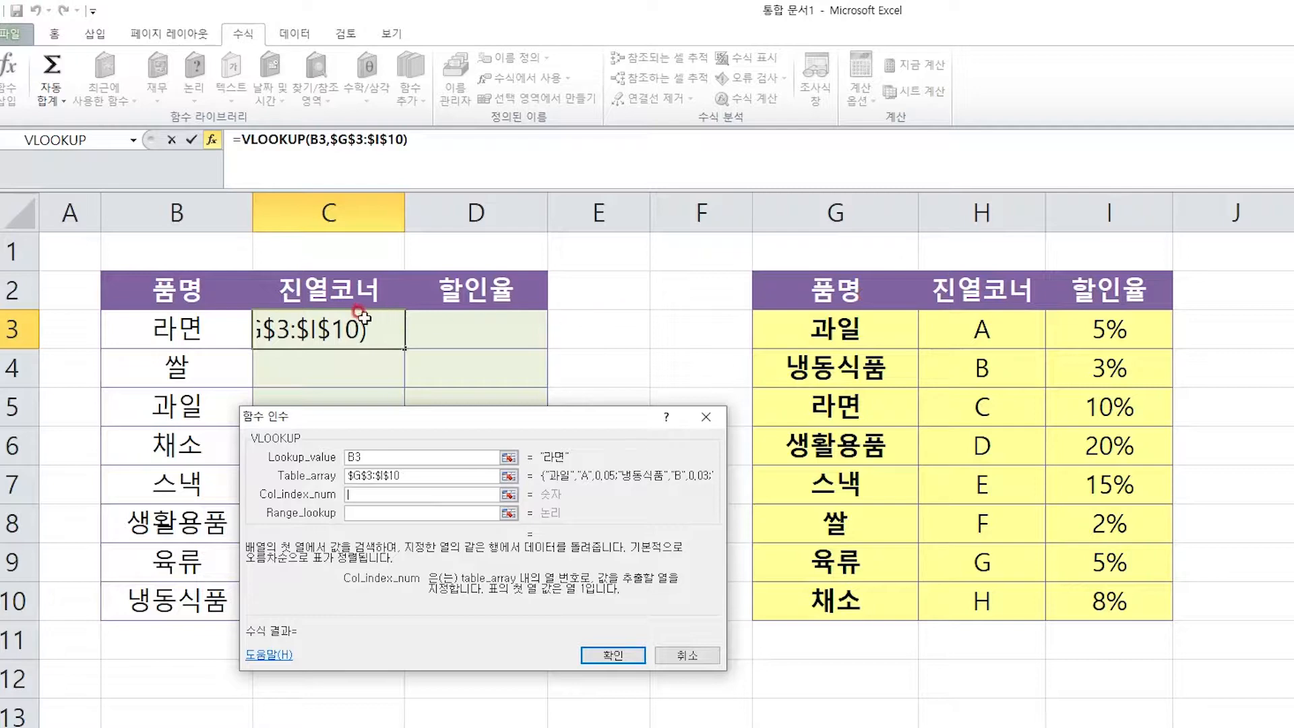
pyautogui.click(832, 254)
pyautogui.press('BackSpace')
pyautogui.press('BackSpace')
pyautogui.write('2')
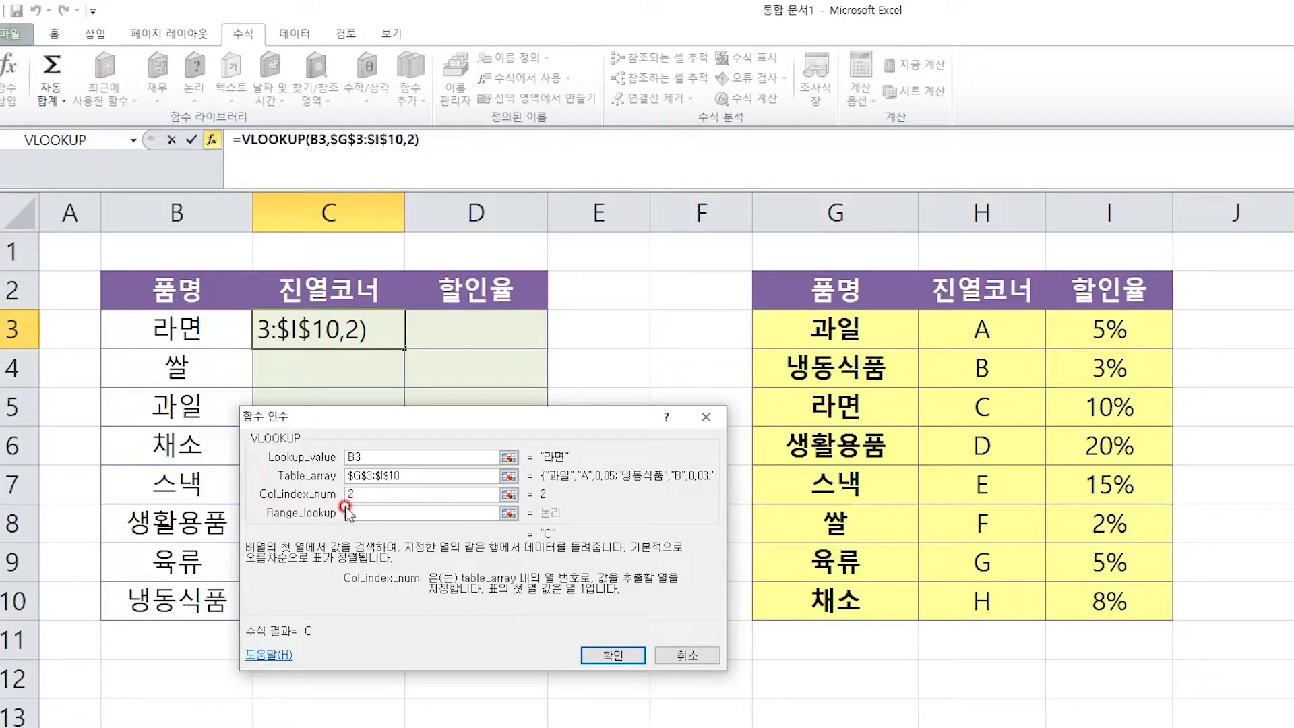
pyautogui.click(377, 512)
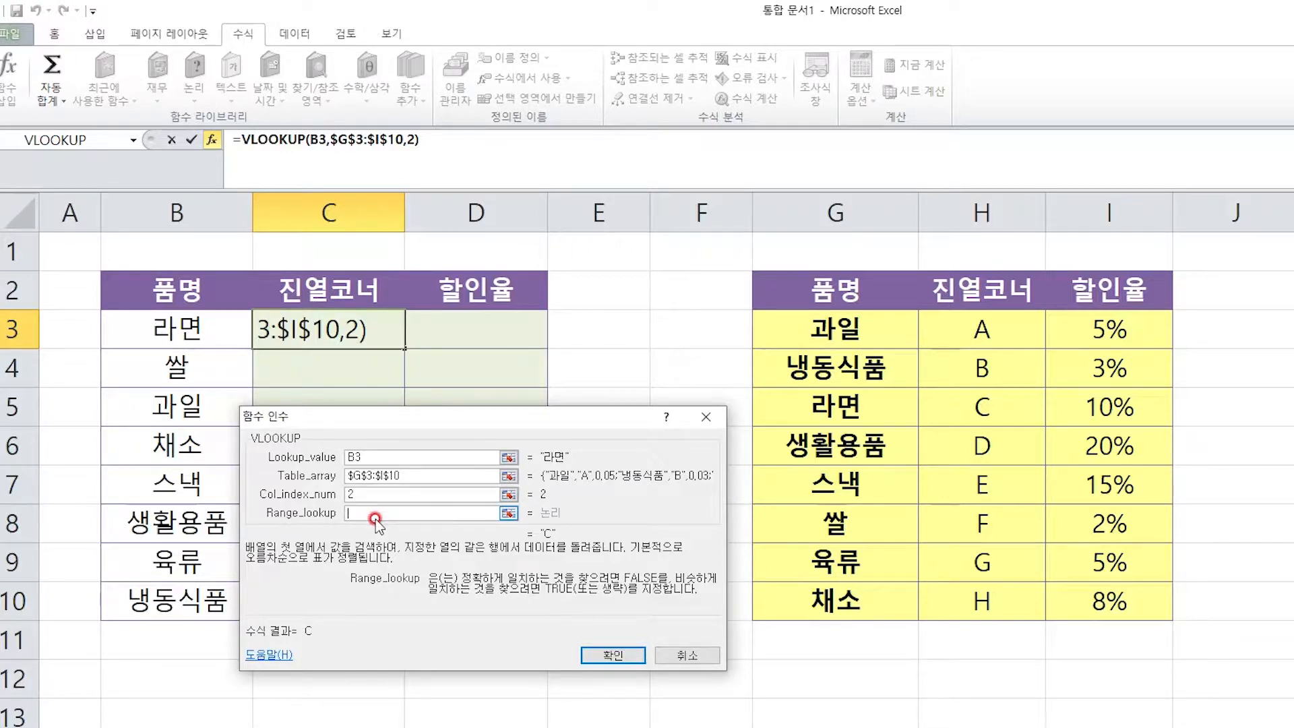
# Try true, 1 and false in turn as the Range_lookup argument, clearing each entry
pyautogui.write('tru')
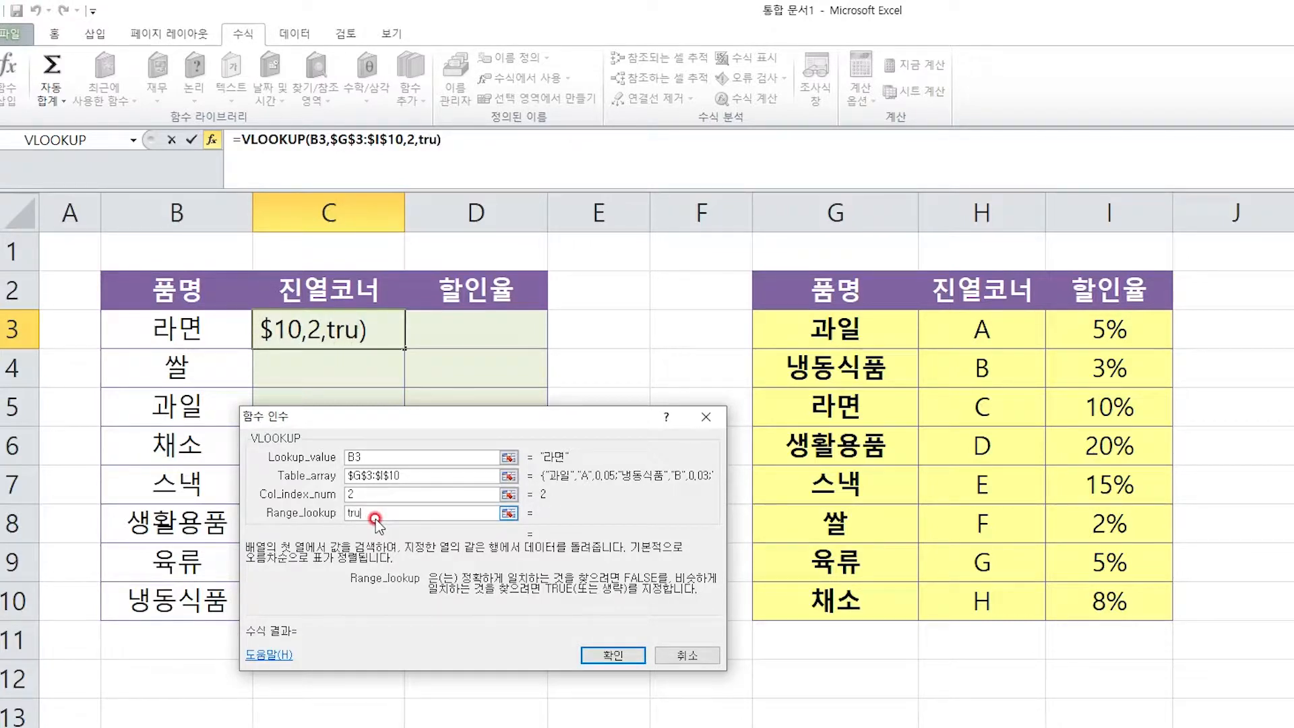
pyautogui.write('e')
pyautogui.press('BackSpace')
pyautogui.press('BackSpace')
pyautogui.press('BackSpace')
pyautogui.press('BackSpace')
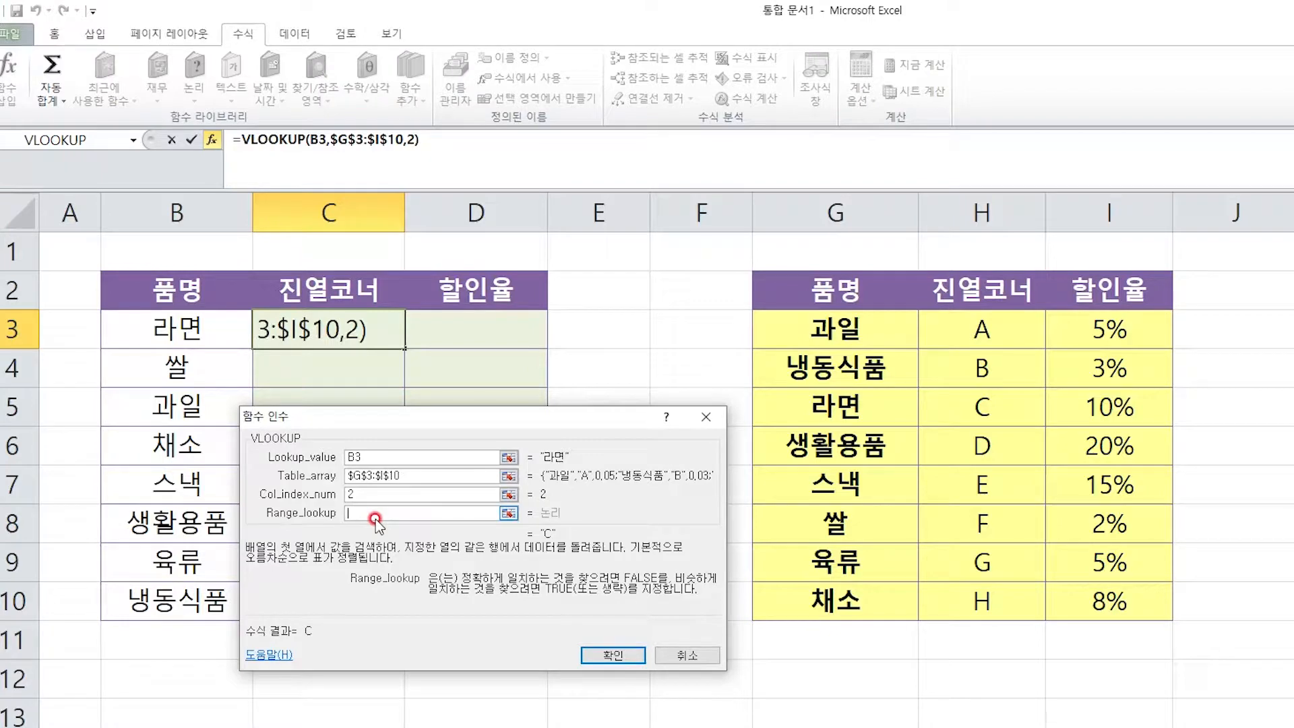
pyautogui.write('1')
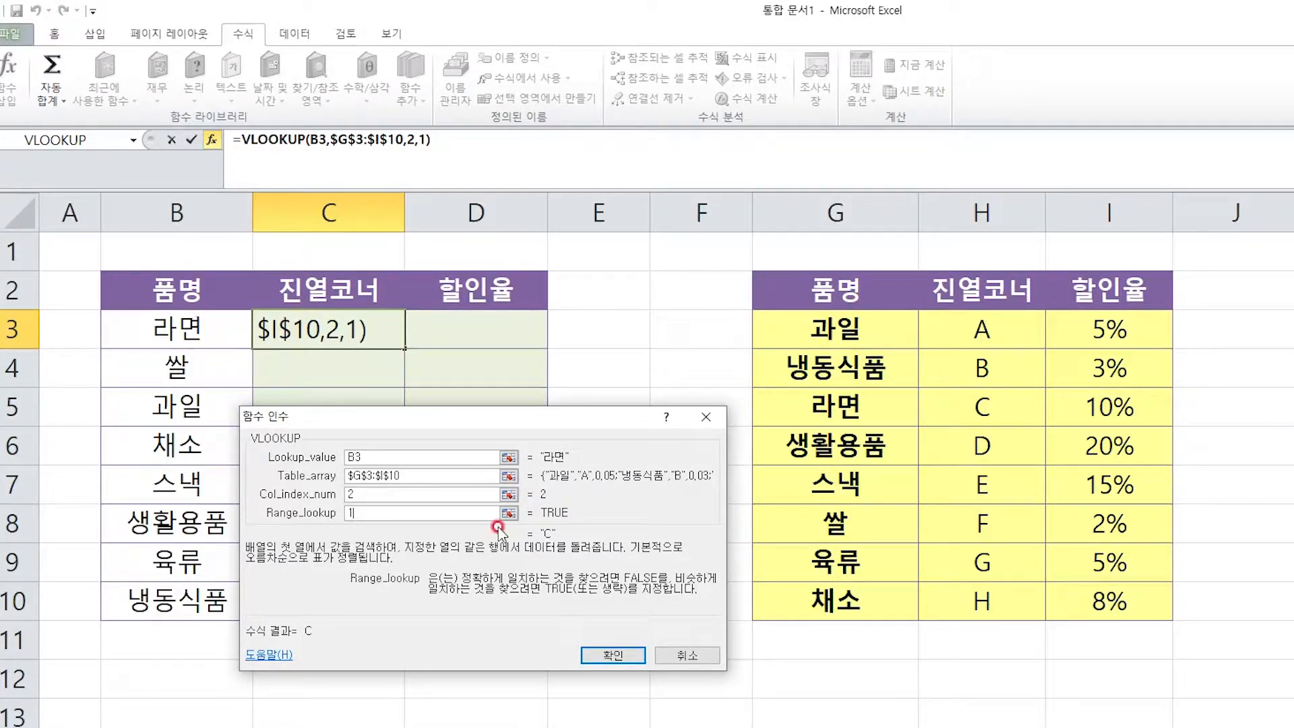
pyautogui.press('BackSpace')
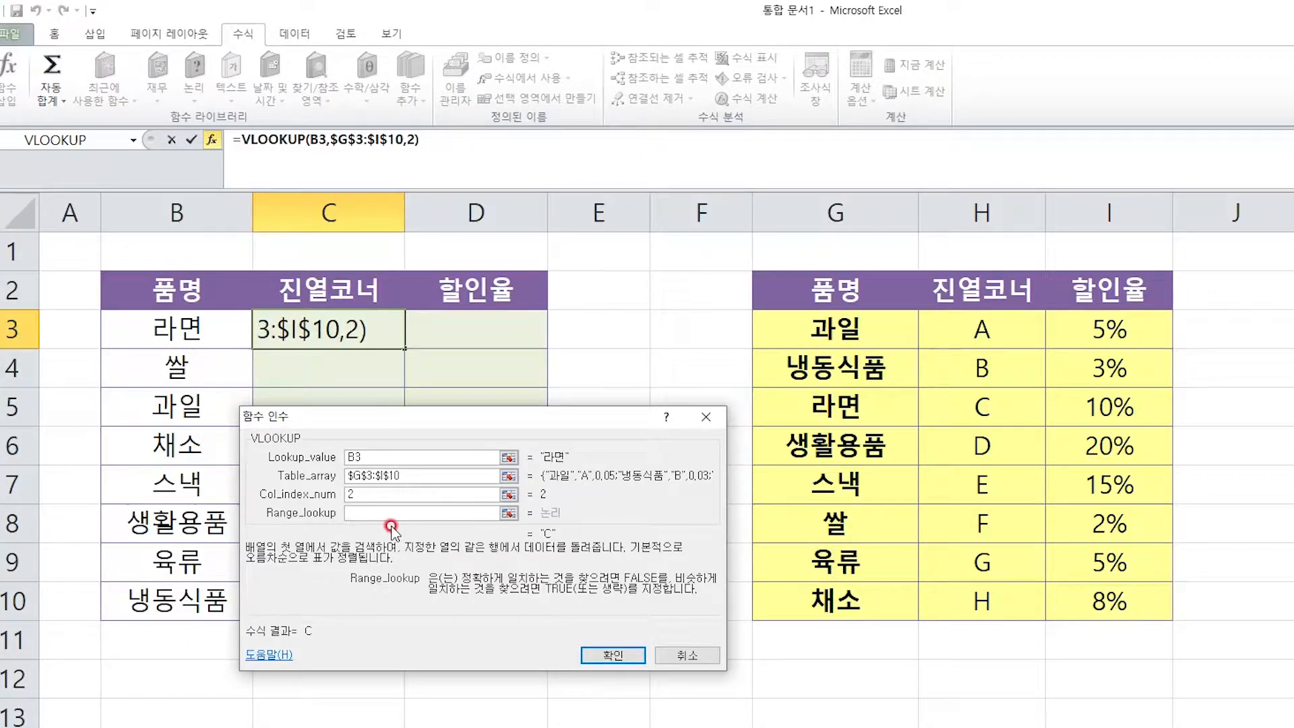
pyautogui.write('false')
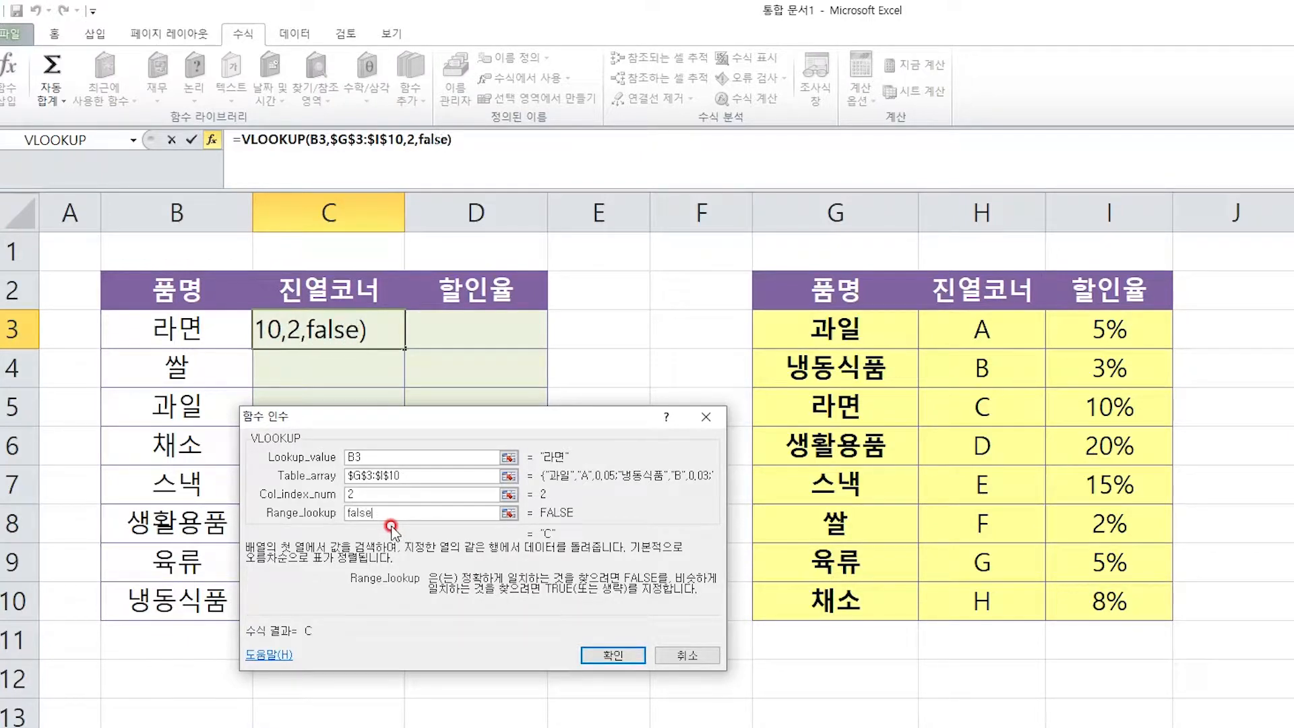
pyautogui.press('BackSpace')
pyautogui.press('BackSpace')
pyautogui.press('BackSpace')
pyautogui.press('BackSpace')
pyautogui.press('BackSpace')
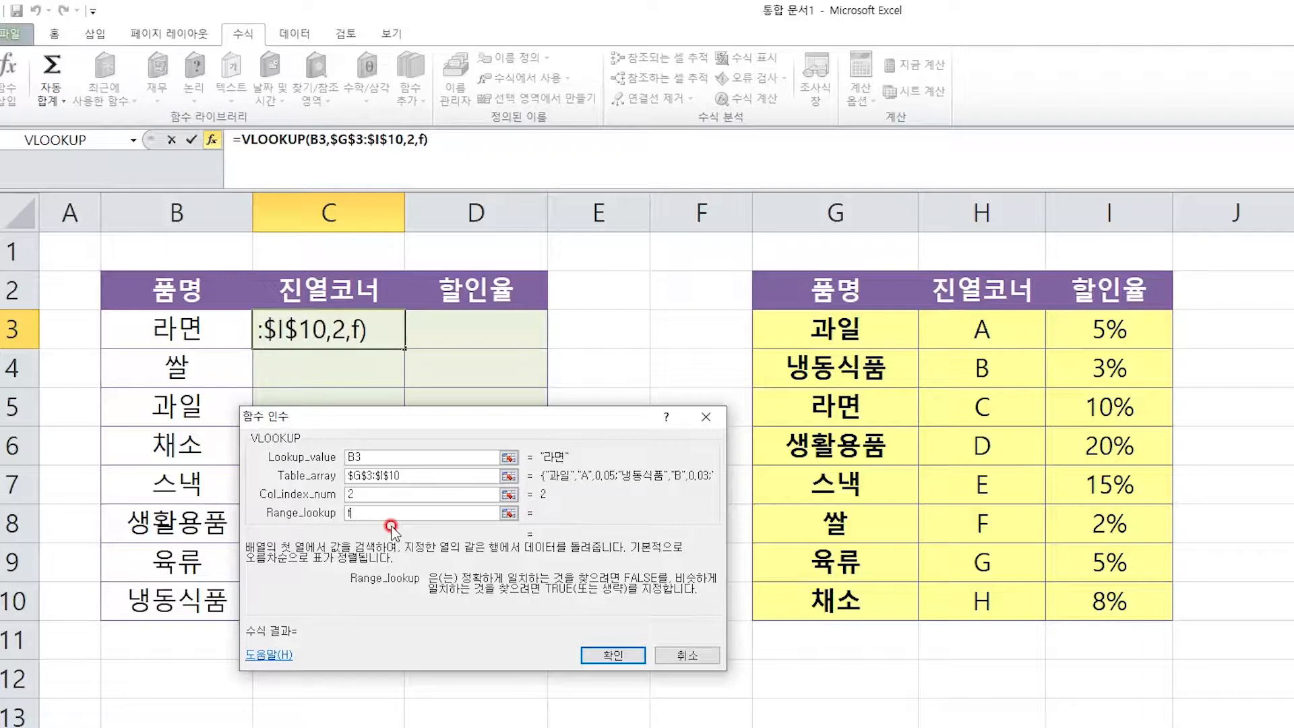
# Complete the C3 formula with a Range_lookup of 0 and fill it down through C10
pyautogui.write('0')
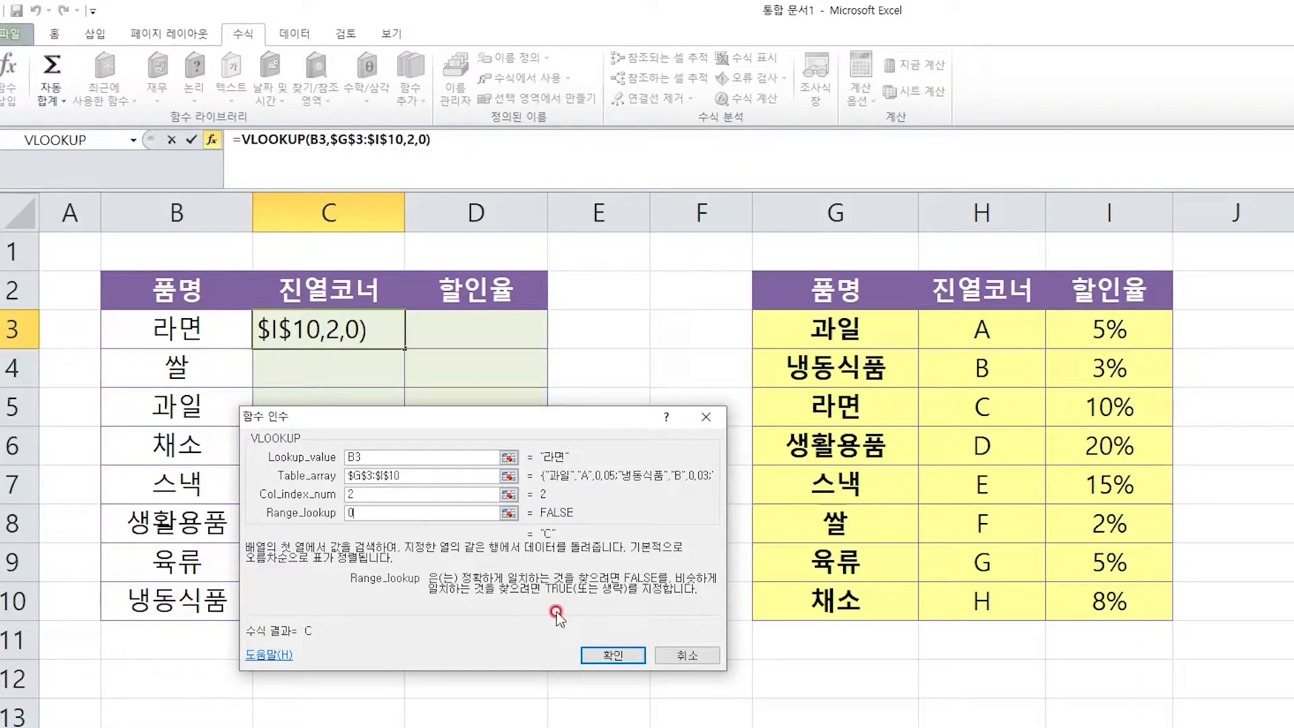
pyautogui.click(595, 653)
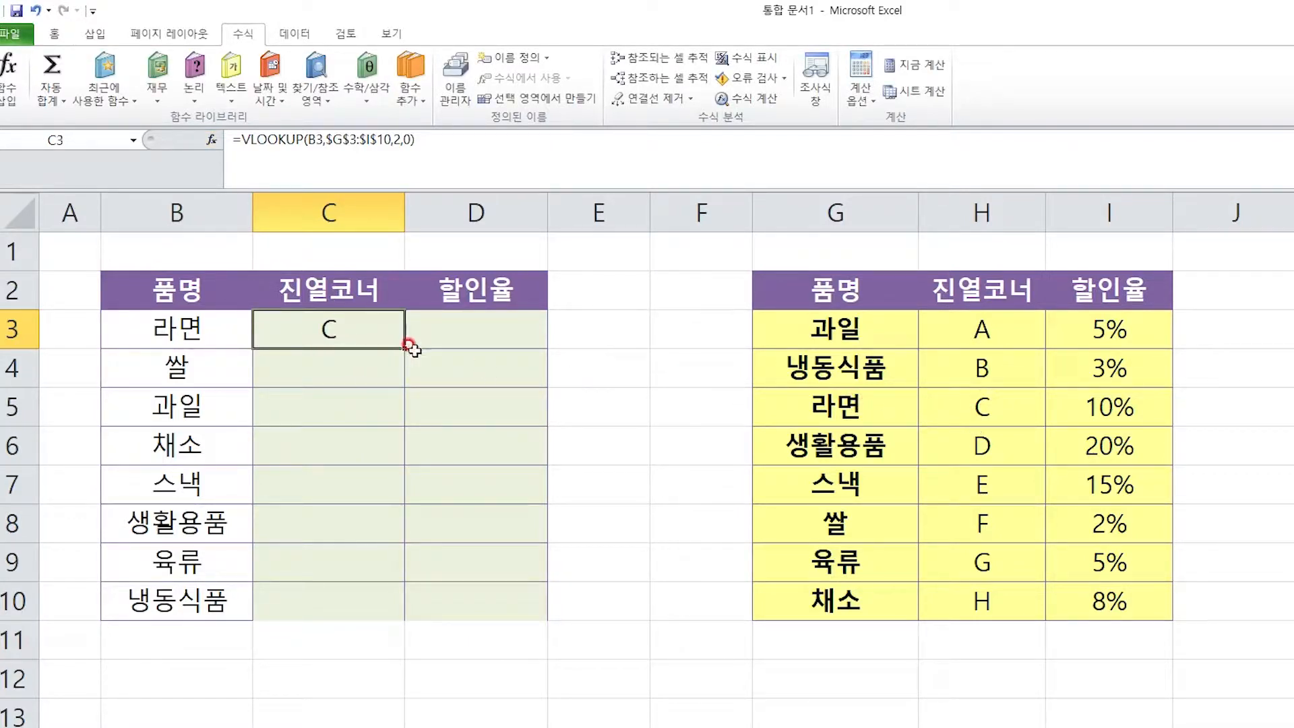
pyautogui.moveTo(404, 348); pyautogui.dragTo(402, 609)
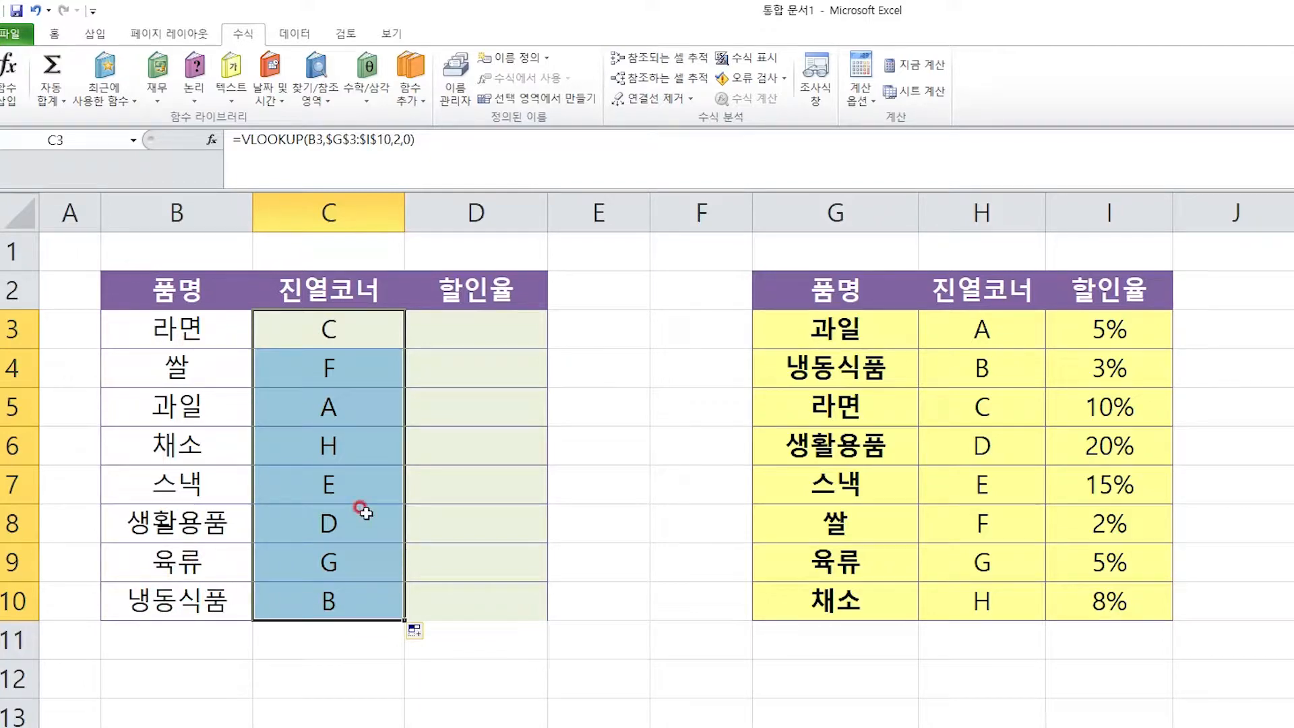
# Reopen the VLOOKUP arguments of cell C3 and convert the Table_array to the relative range G3:I10
pyautogui.click(339, 326)
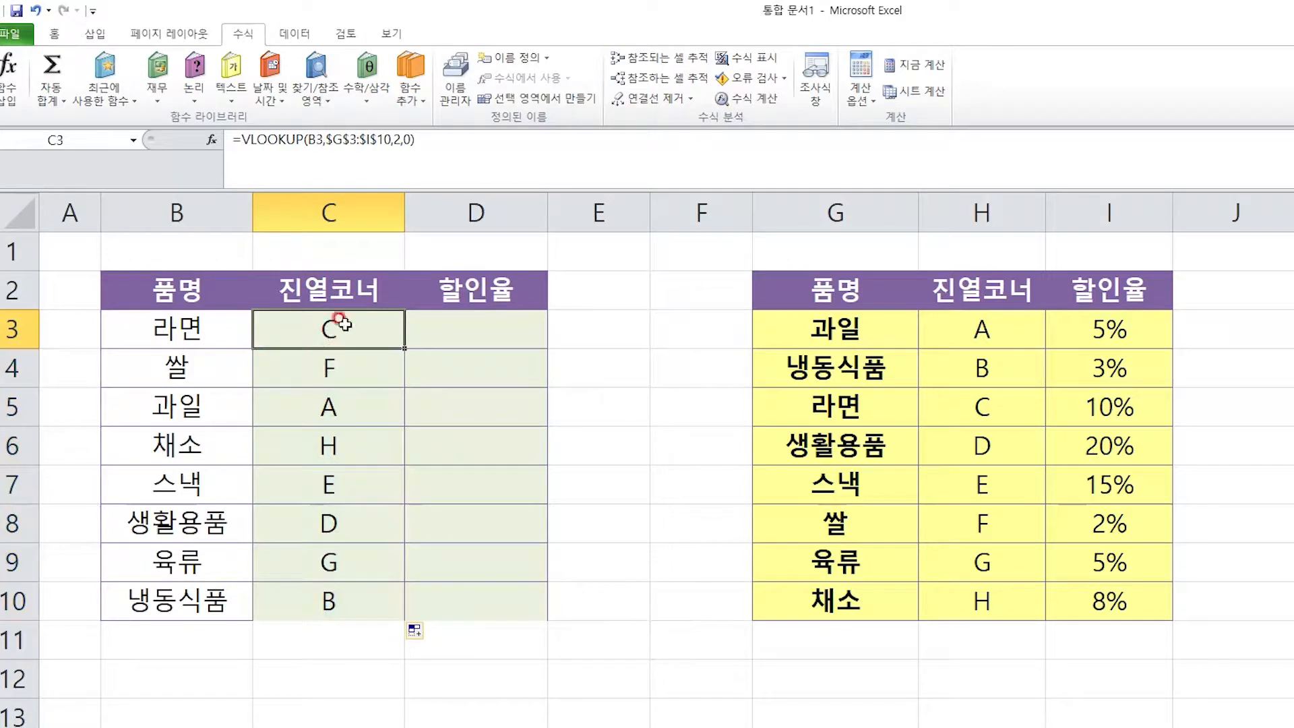
pyautogui.click(278, 140)
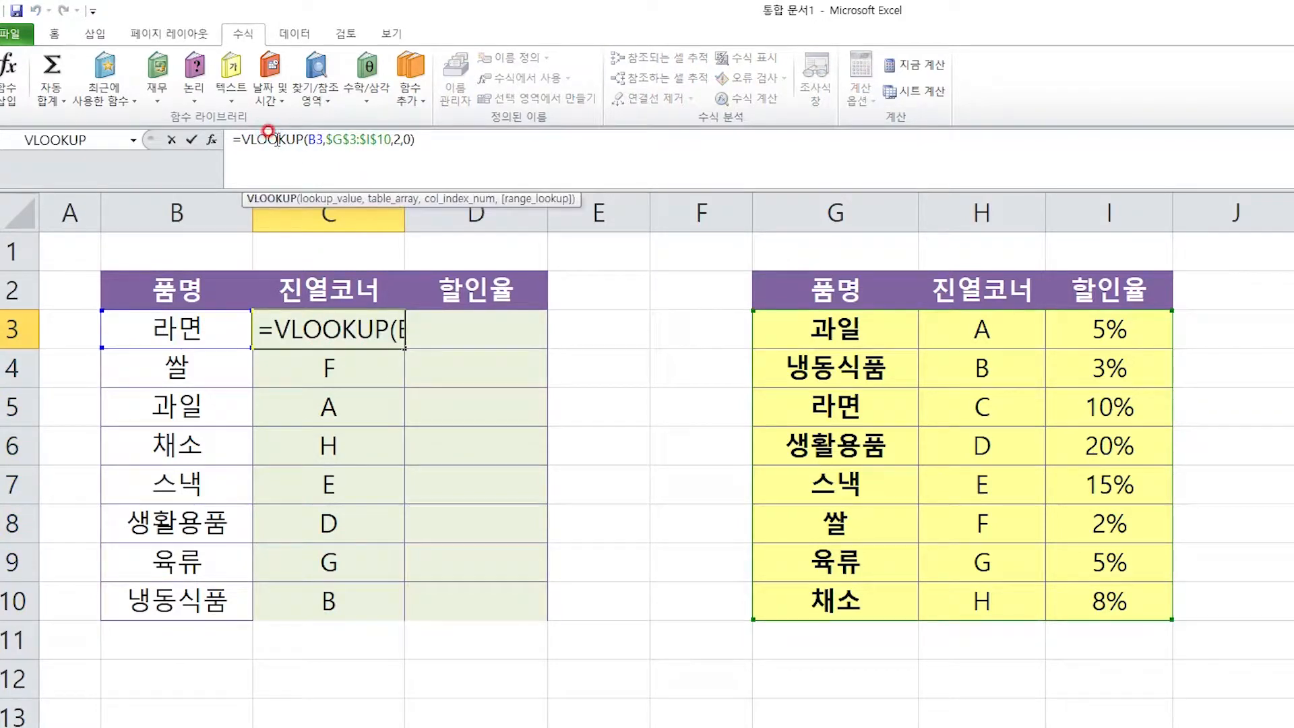
pyautogui.click(9, 74)
pyautogui.moveTo(484, 425); pyautogui.dragTo(499, 450)
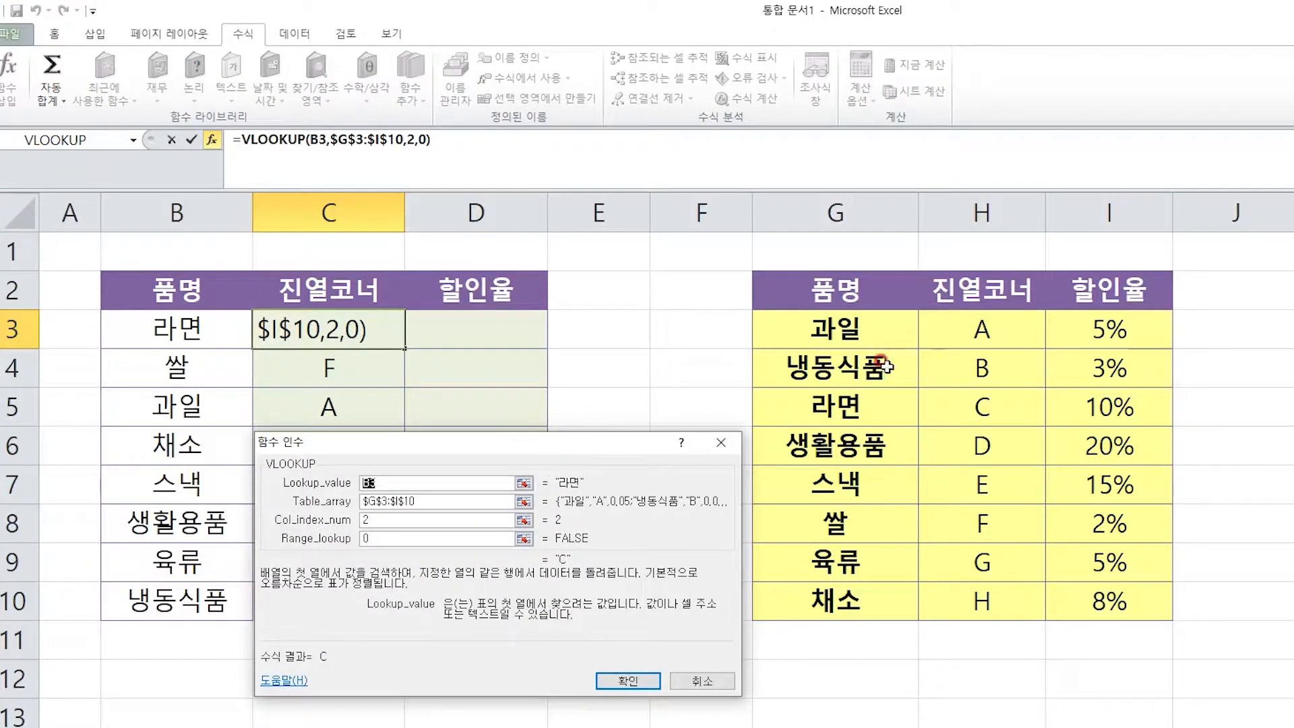
pyautogui.moveTo(512, 442); pyautogui.dragTo(514, 447)
pyautogui.click(438, 506)
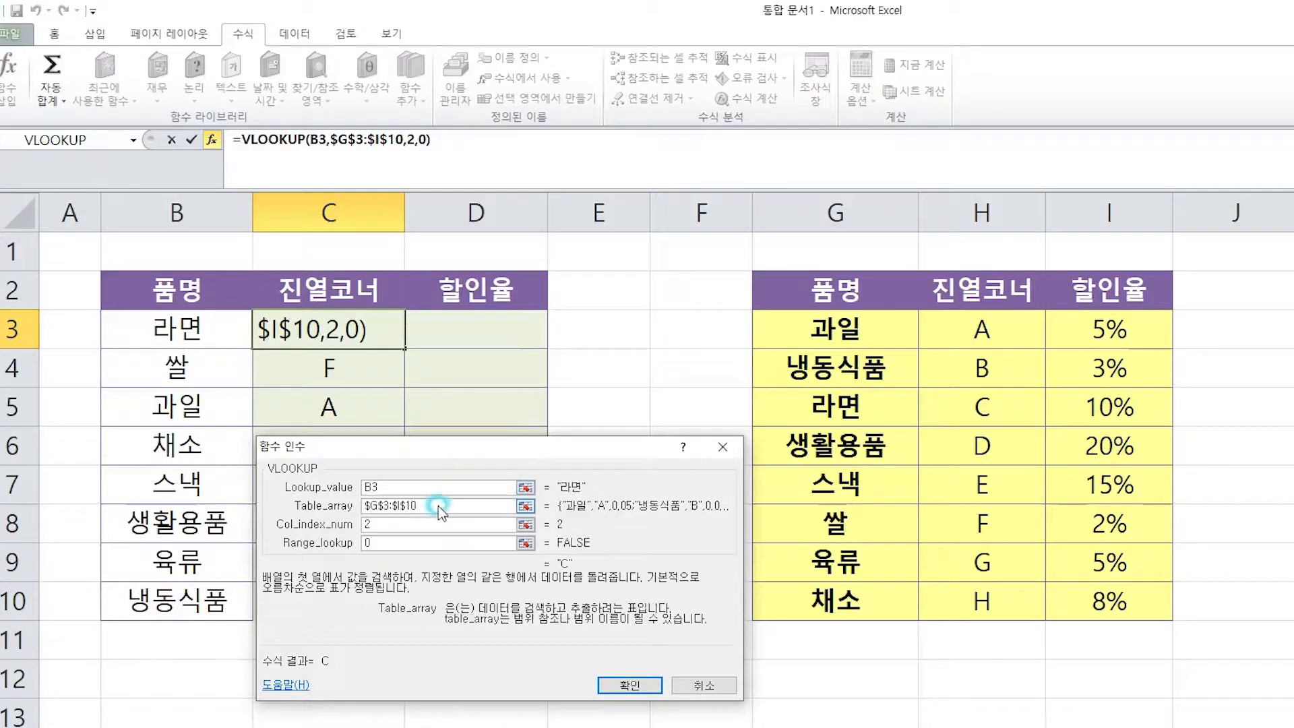
pyautogui.moveTo(431, 505); pyautogui.dragTo(200, 480)
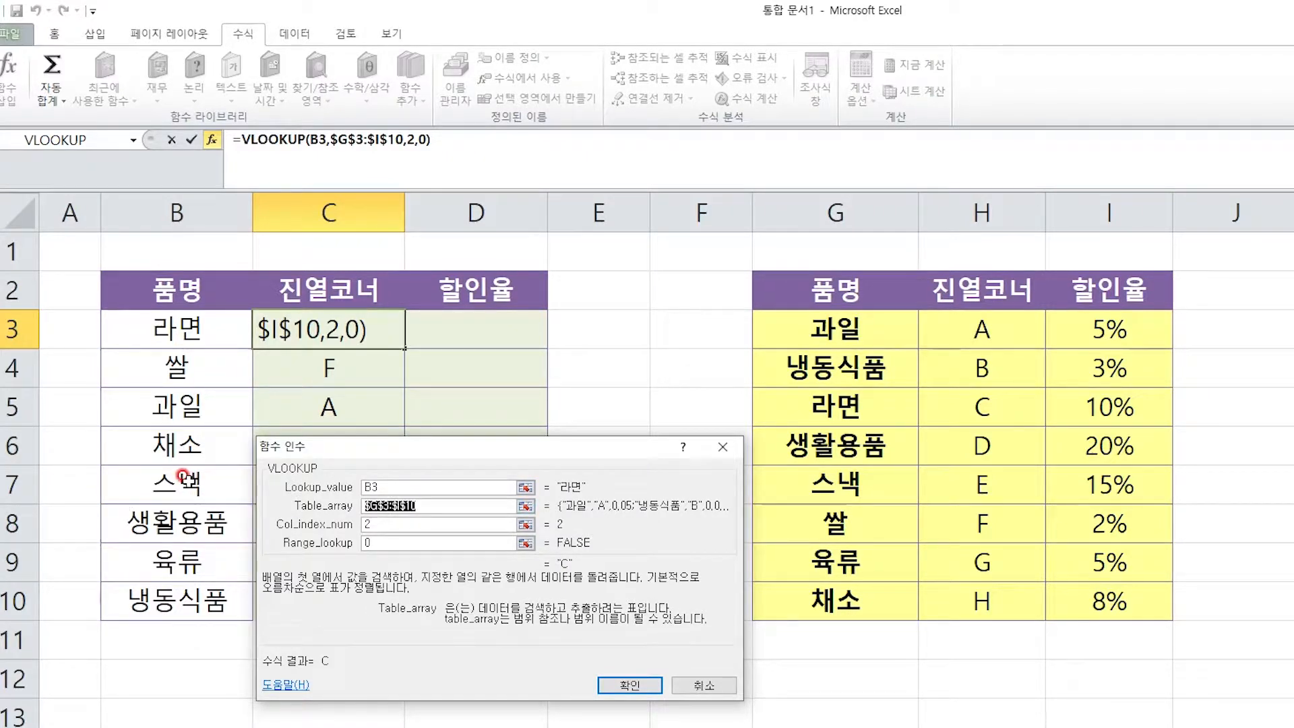
pyautogui.press('F4')
pyautogui.press('F4')
pyautogui.press('F4')
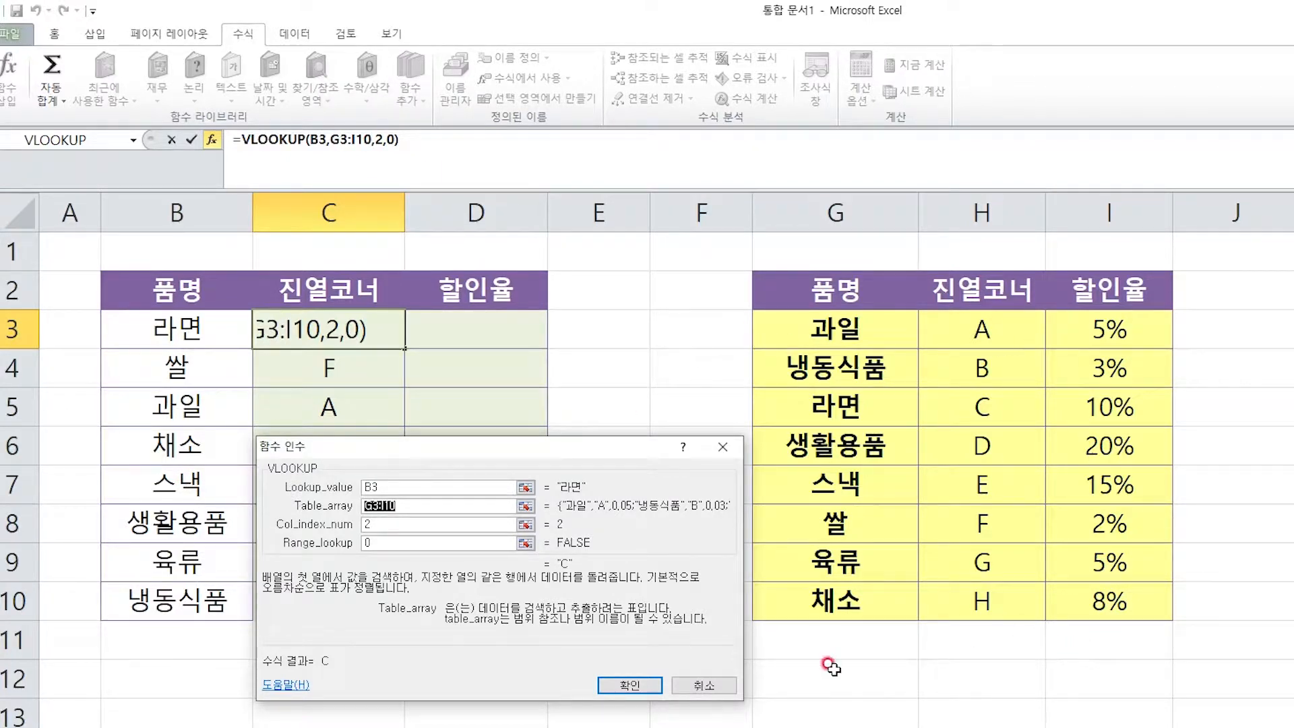
# Reselect G3:I10 as the relative Table_array, confirm the C3 formula and fill it down through C10
pyautogui.moveTo(839, 320); pyautogui.dragTo(1110, 614)
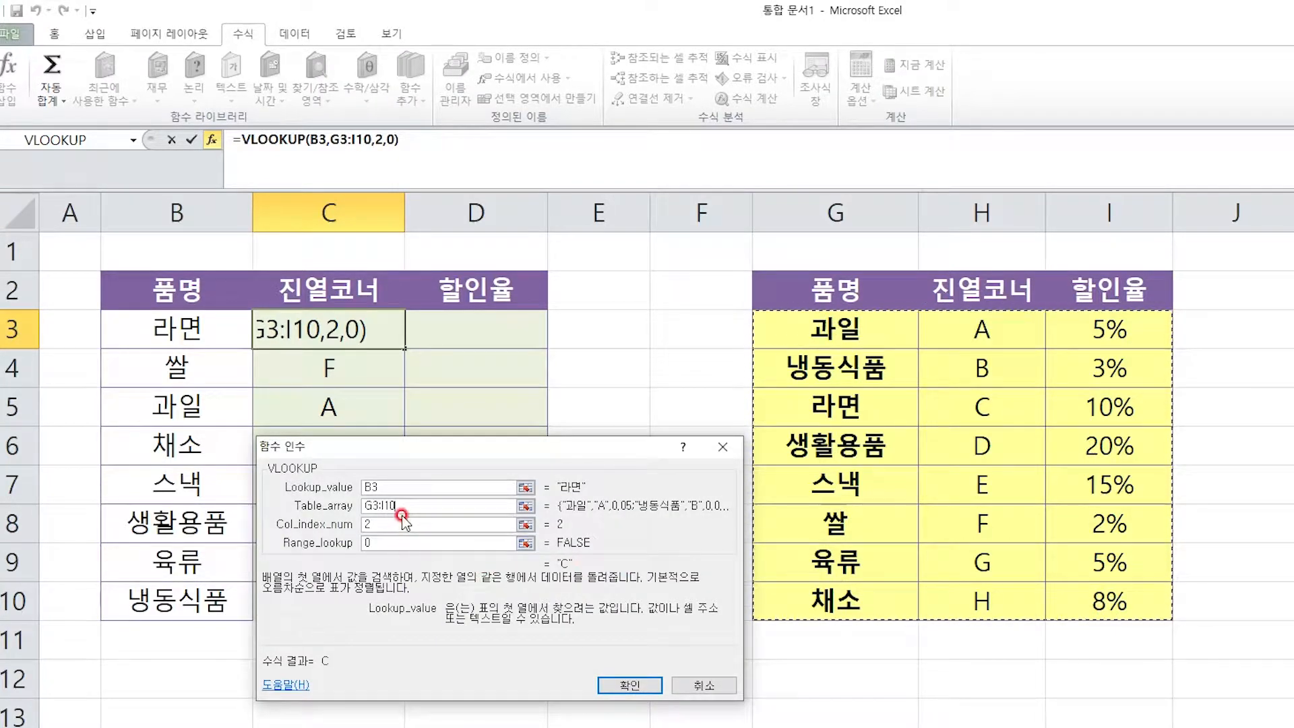
pyautogui.click(602, 688)
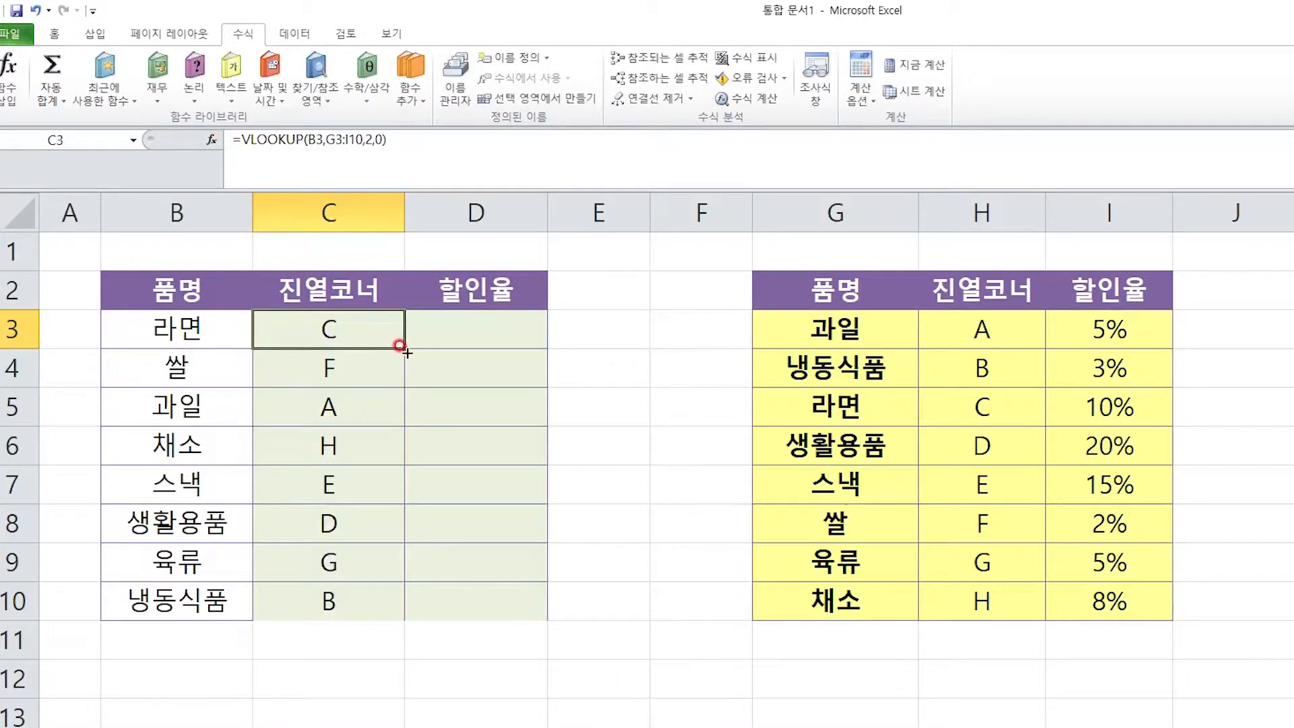
pyautogui.moveTo(404, 349); pyautogui.dragTo(399, 613)
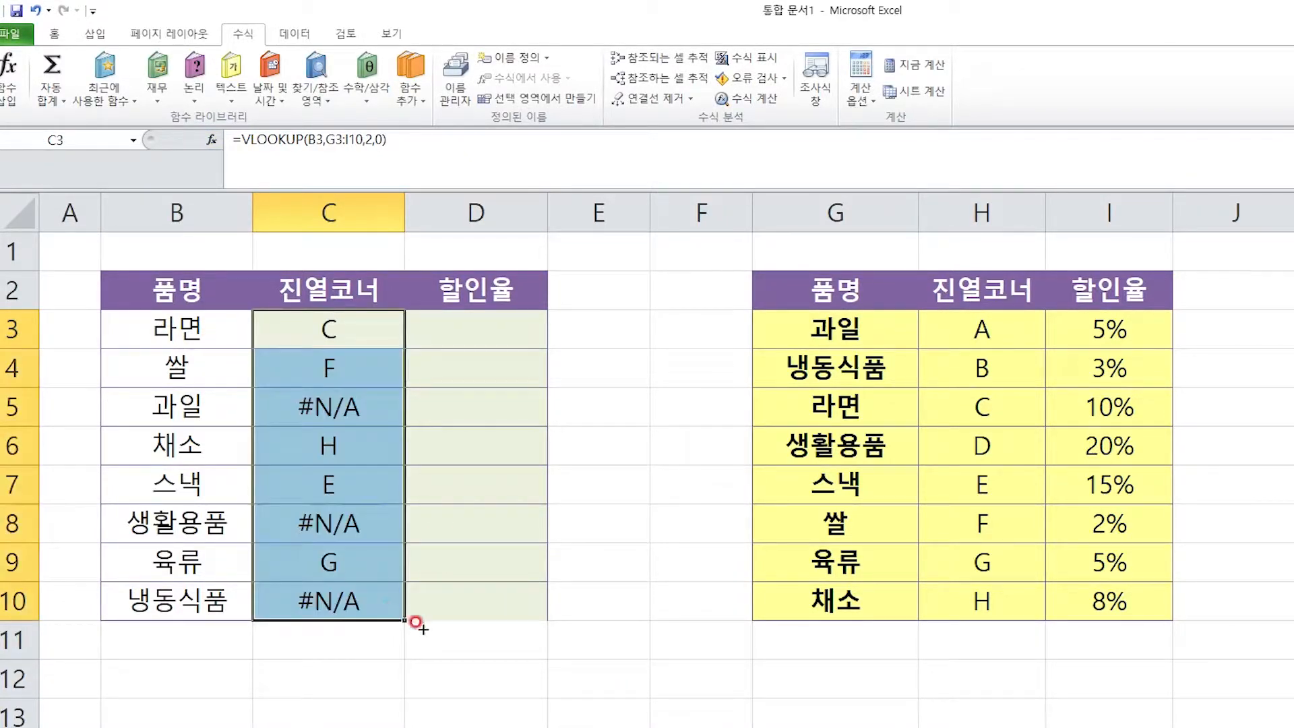
# Inspect the copied formulas in C5, C8 and C10, checking which table range C5 refers to
pyautogui.click(342, 402)
pyautogui.click(336, 523)
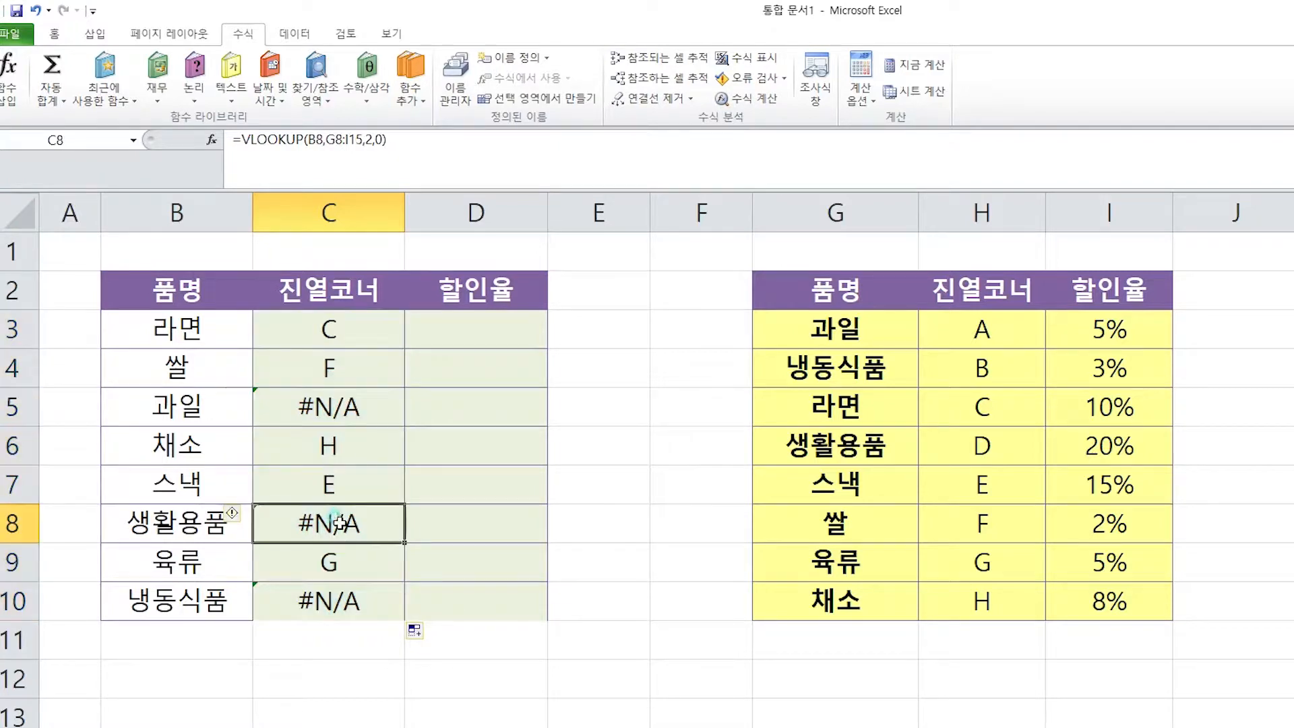
pyautogui.click(337, 602)
pyautogui.click(329, 414)
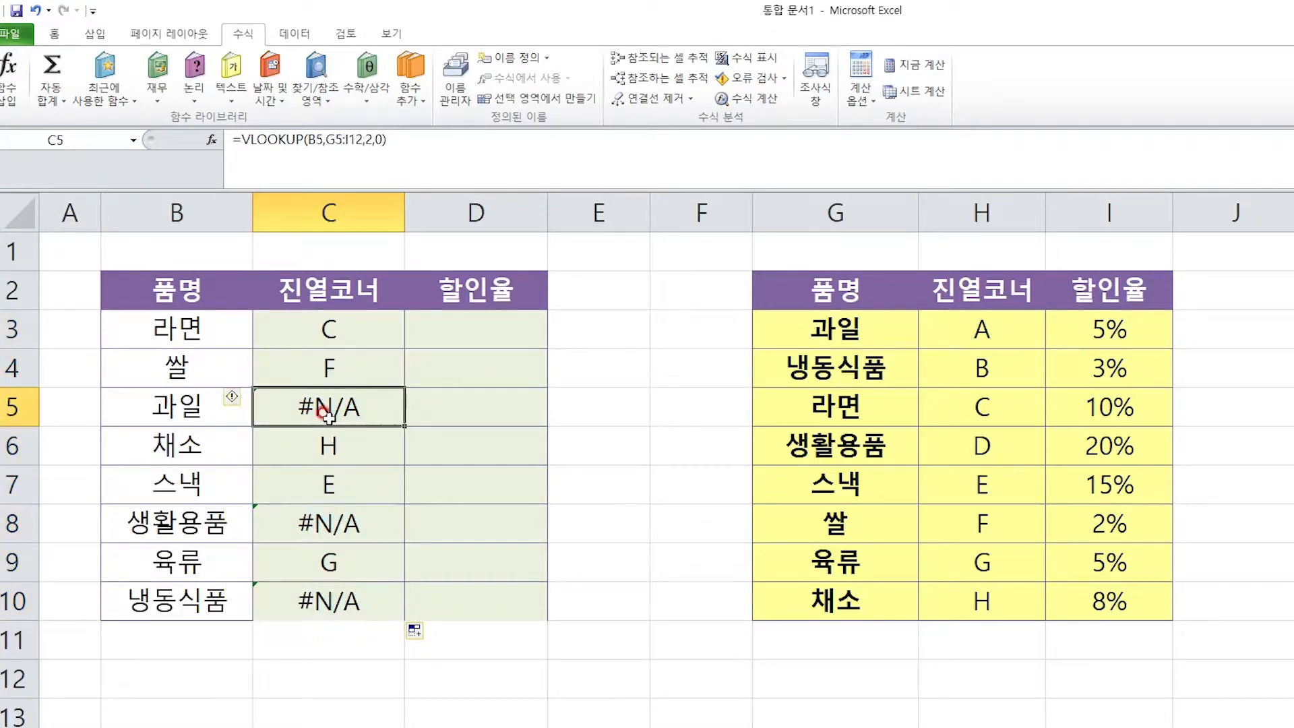
pyautogui.click(402, 163)
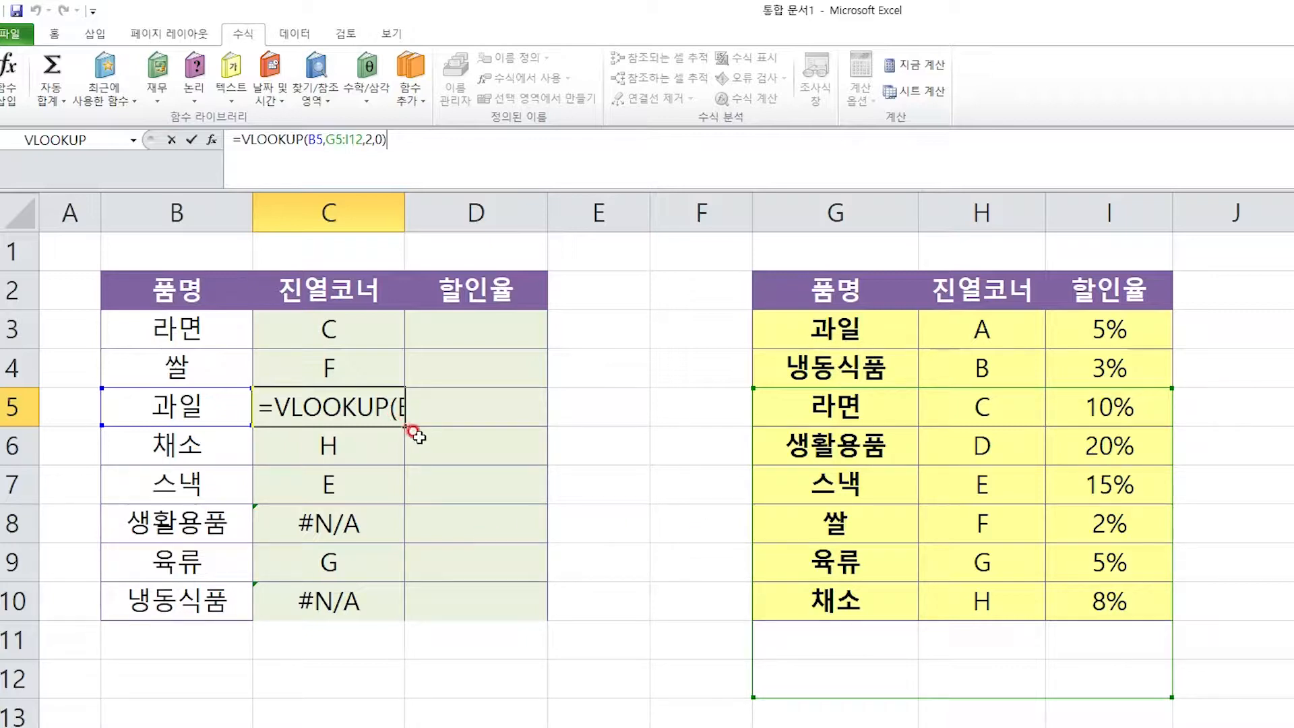
pyautogui.press('Return')
pyautogui.press('Return')
pyautogui.click(451, 401)
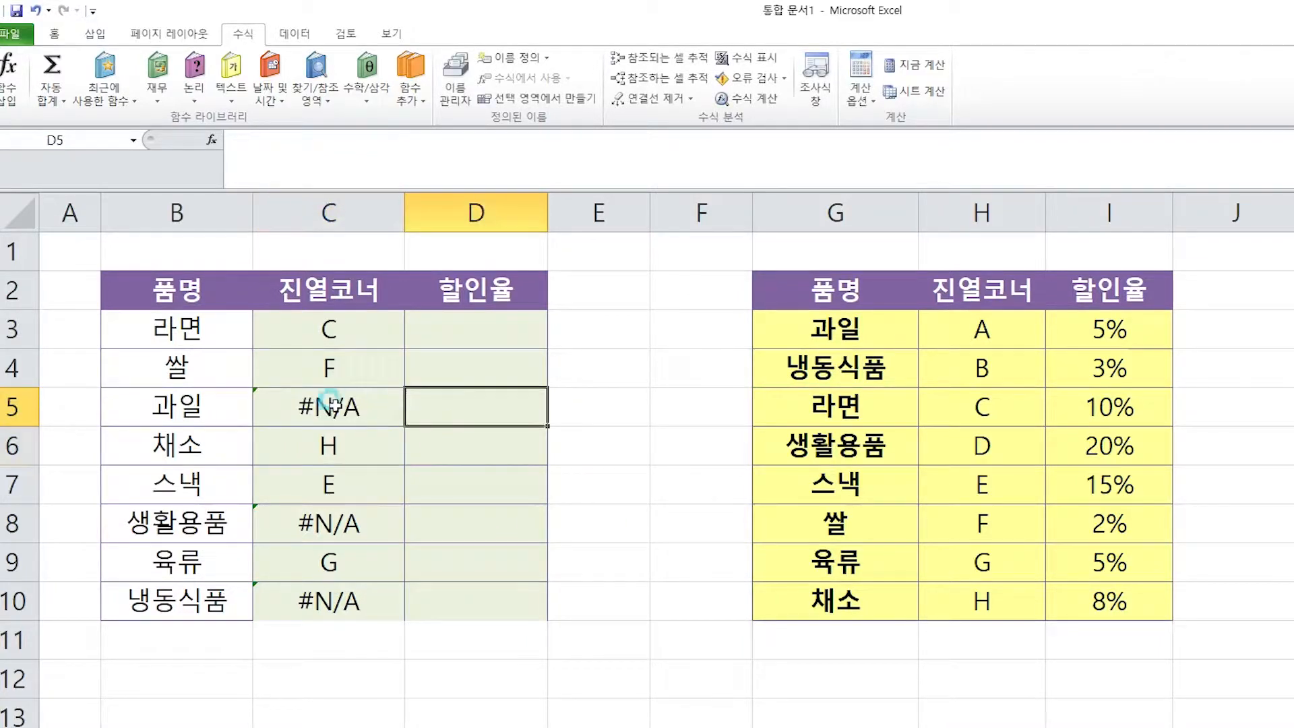
pyautogui.click(327, 404)
# Make the Table_array of C3's VLOOKUP the absolute range $G$3:$I$10 and fill the formula down through C10
pyautogui.click(336, 333)
pyautogui.click(311, 140)
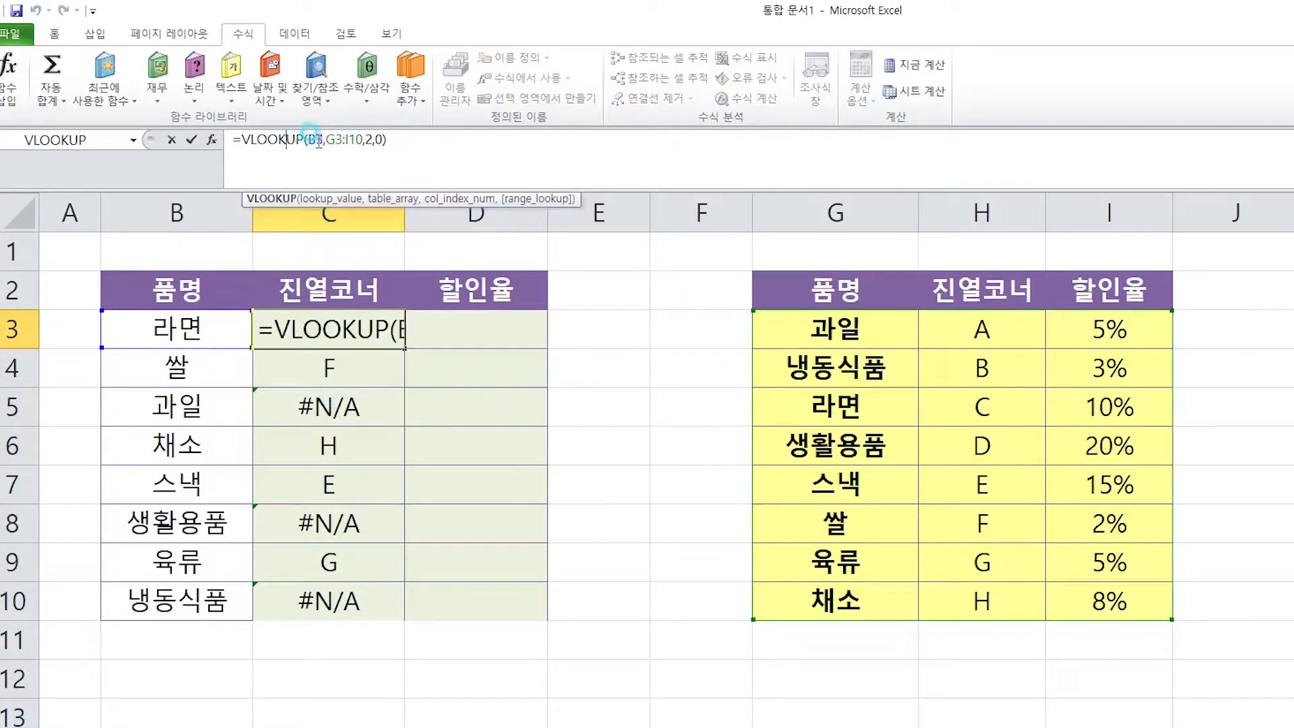
pyautogui.moveTo(325, 141); pyautogui.dragTo(362, 144)
pyautogui.click(252, 139)
pyautogui.click(8, 74)
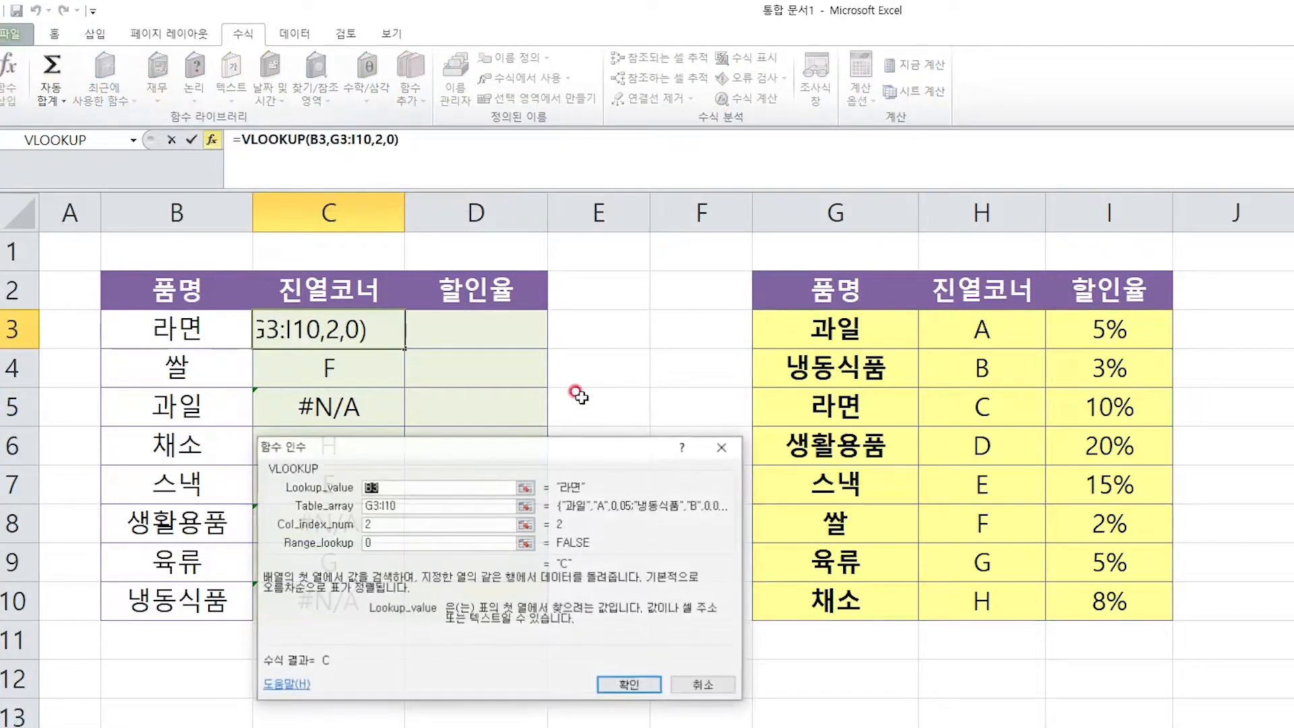
pyautogui.click(411, 505)
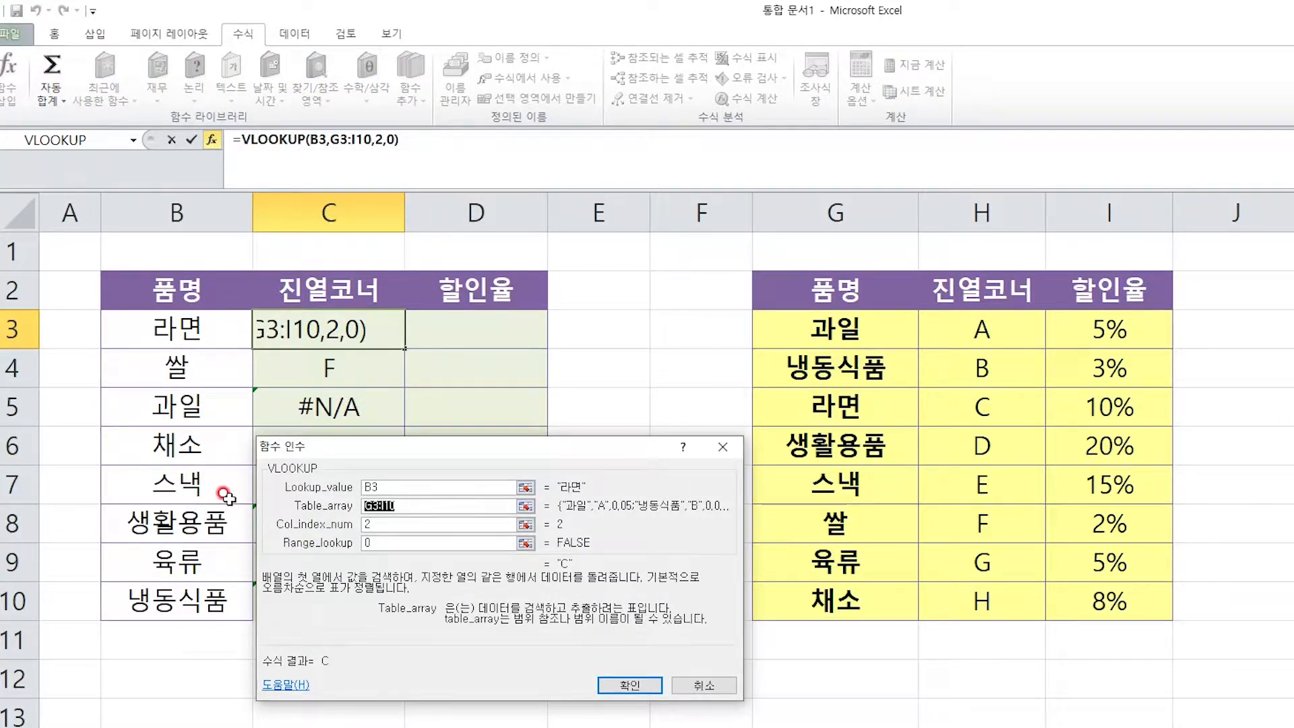
pyautogui.press('F4')
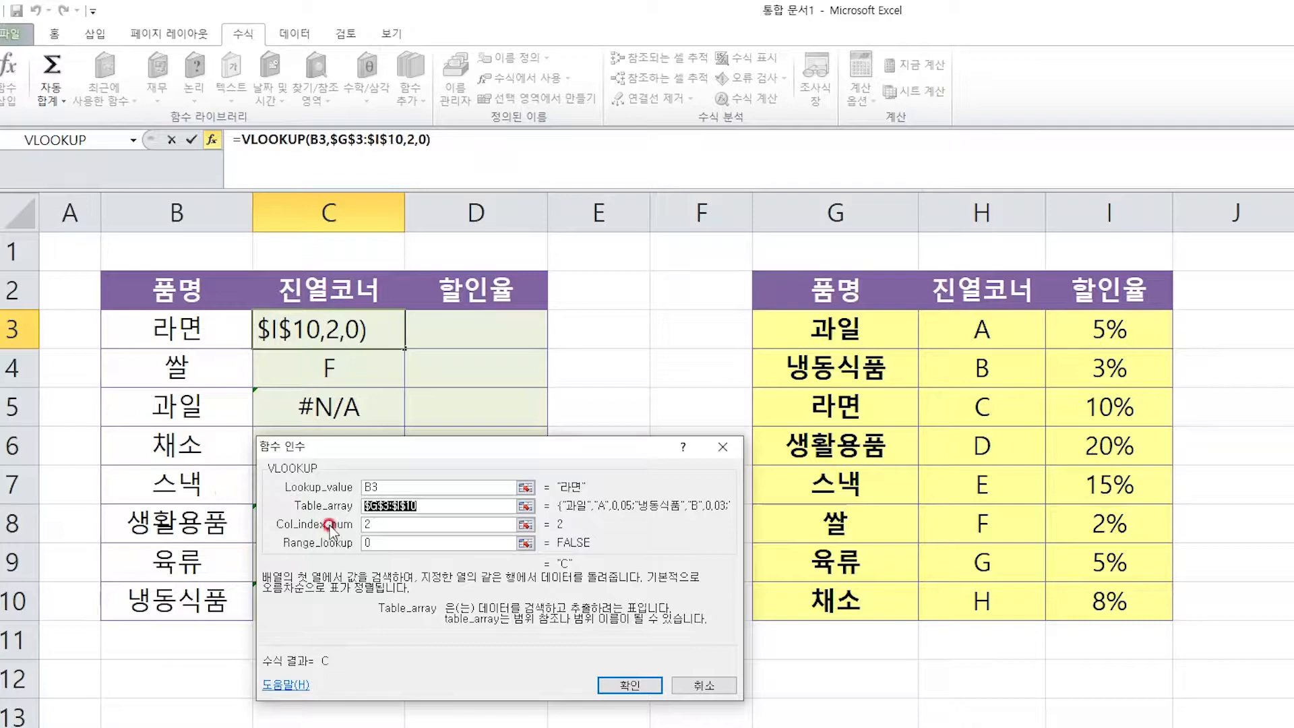
pyautogui.click(630, 685)
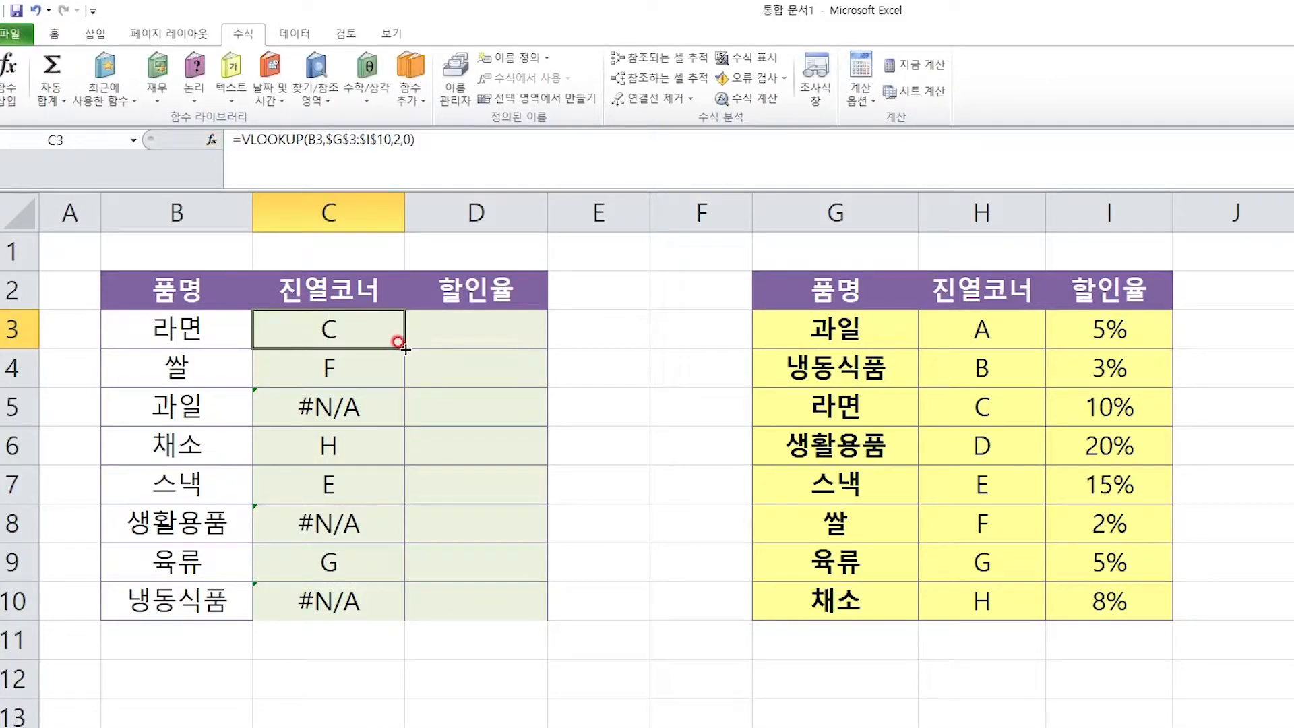
pyautogui.moveTo(398, 342); pyautogui.dragTo(399, 623)
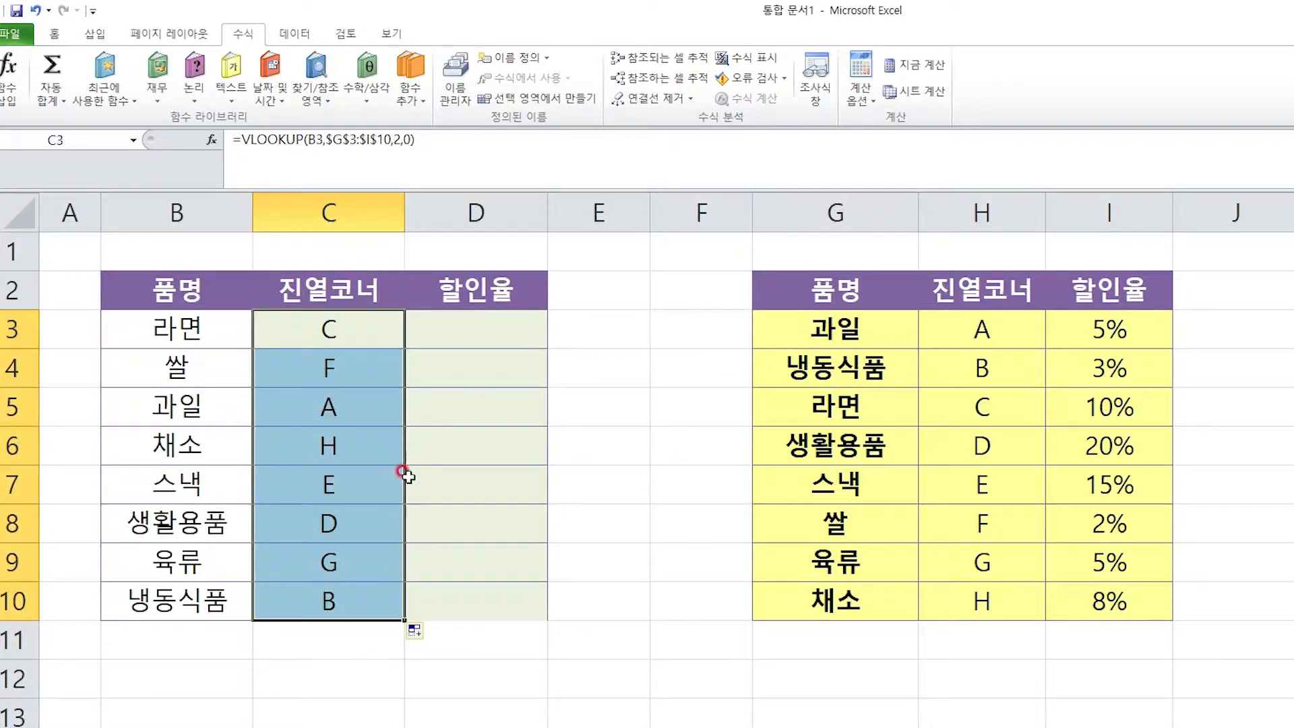
pyautogui.click(13, 10)
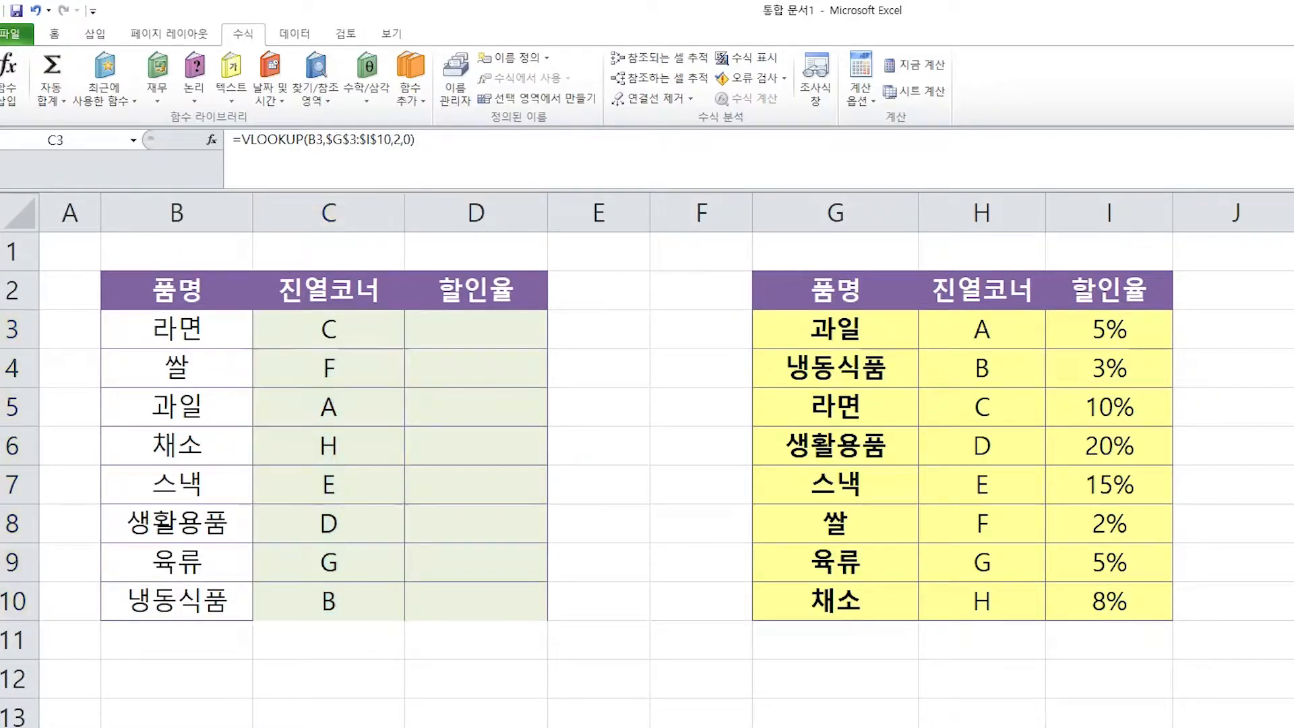
# Insert the VLOOKUP function from the 찾기/참조 영역 category into the first 할인율 cell, D3
pyautogui.click(482, 328)
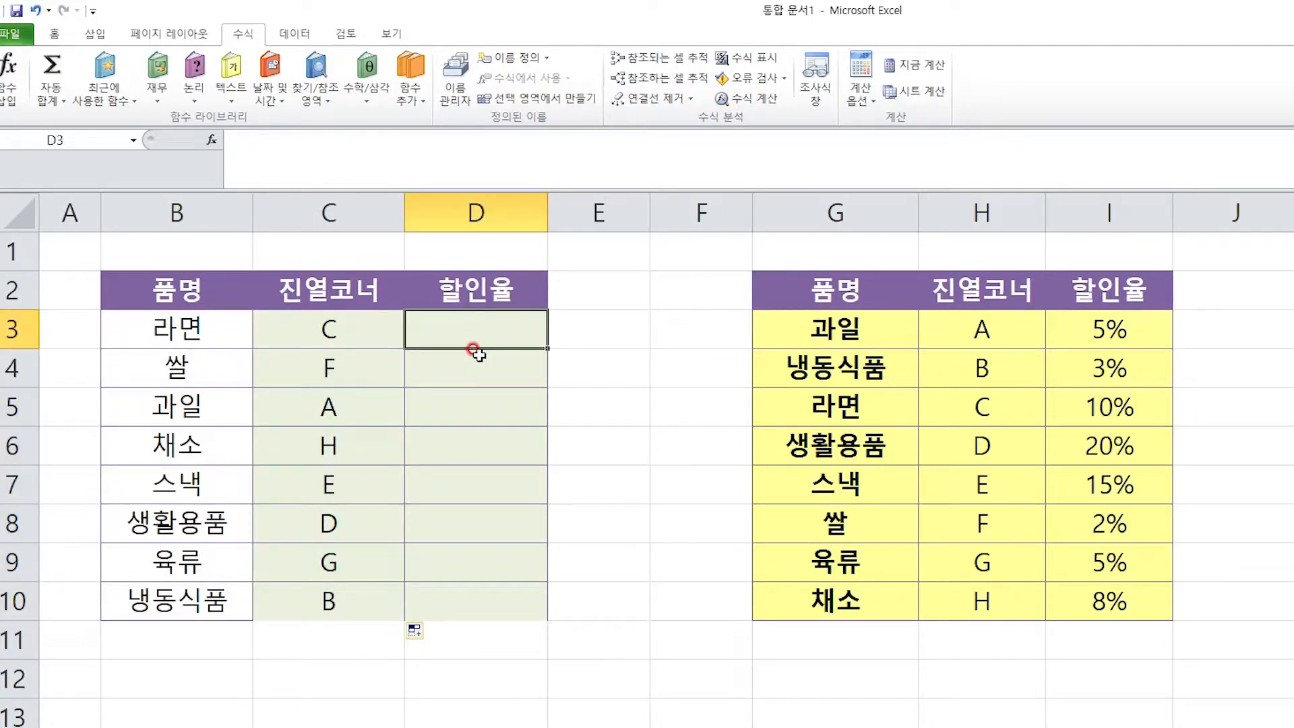
pyautogui.click(27, 71)
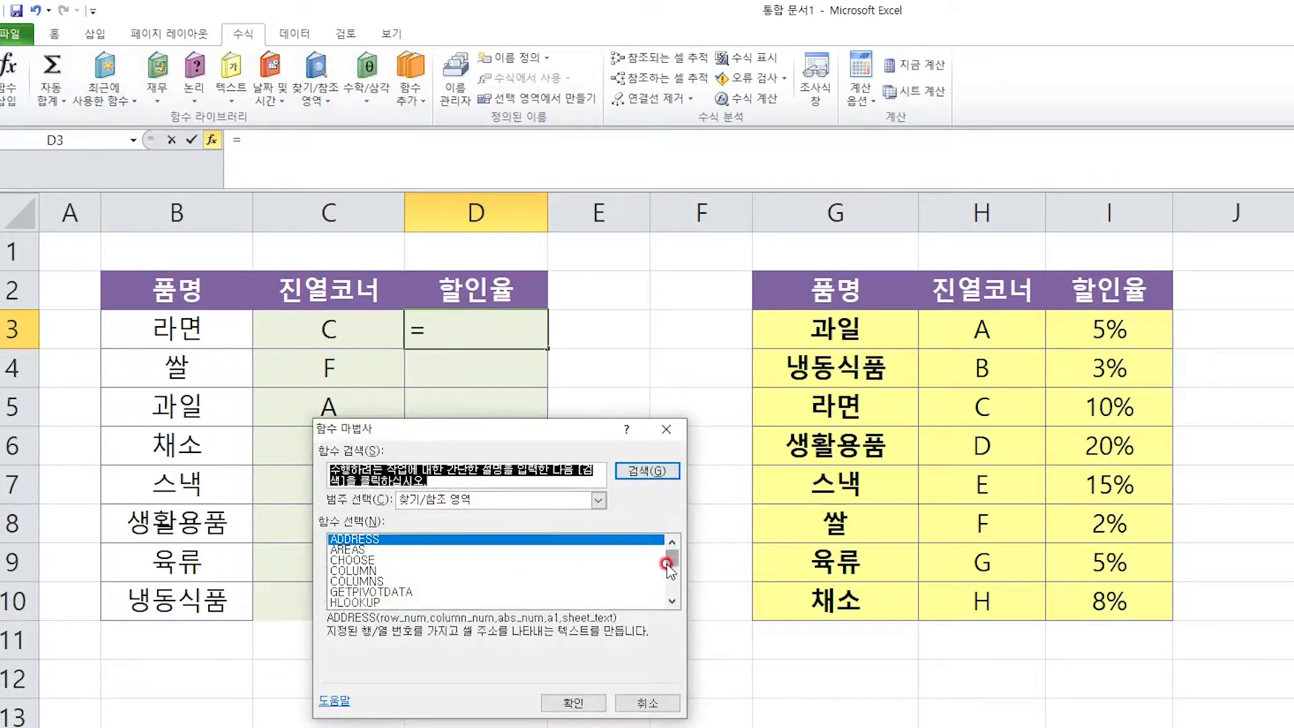
pyautogui.moveTo(669, 562); pyautogui.dragTo(669, 605)
pyautogui.click(341, 604)
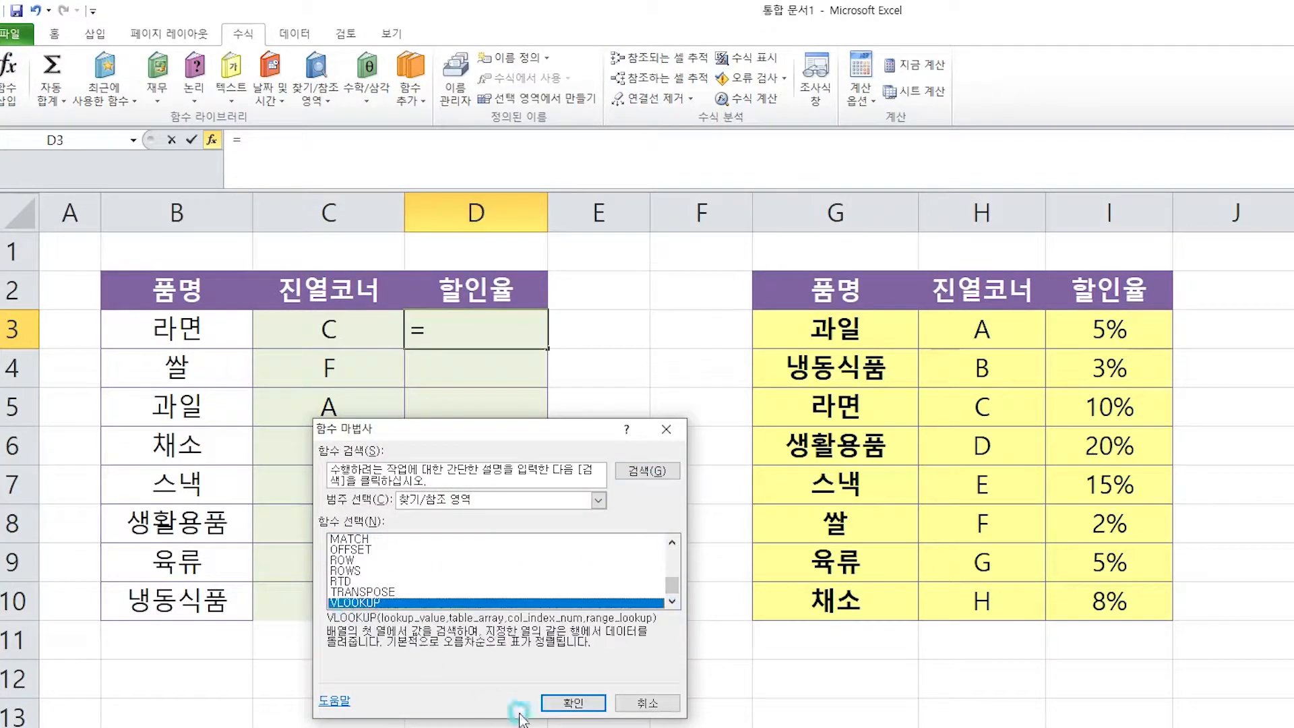
pyautogui.click(572, 702)
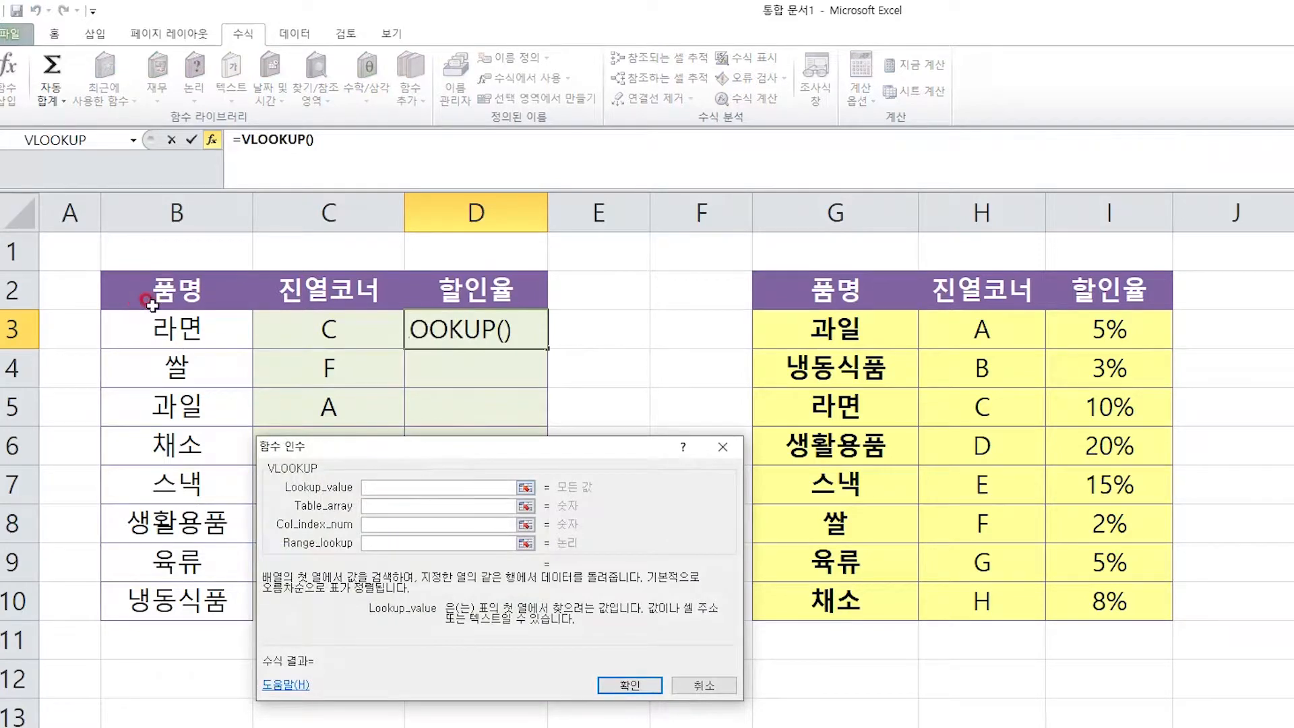
# Set the D3 formula's Lookup_value to B3 and its Table_array to the absolute range $G$3:$I$10
pyautogui.click(190, 327)
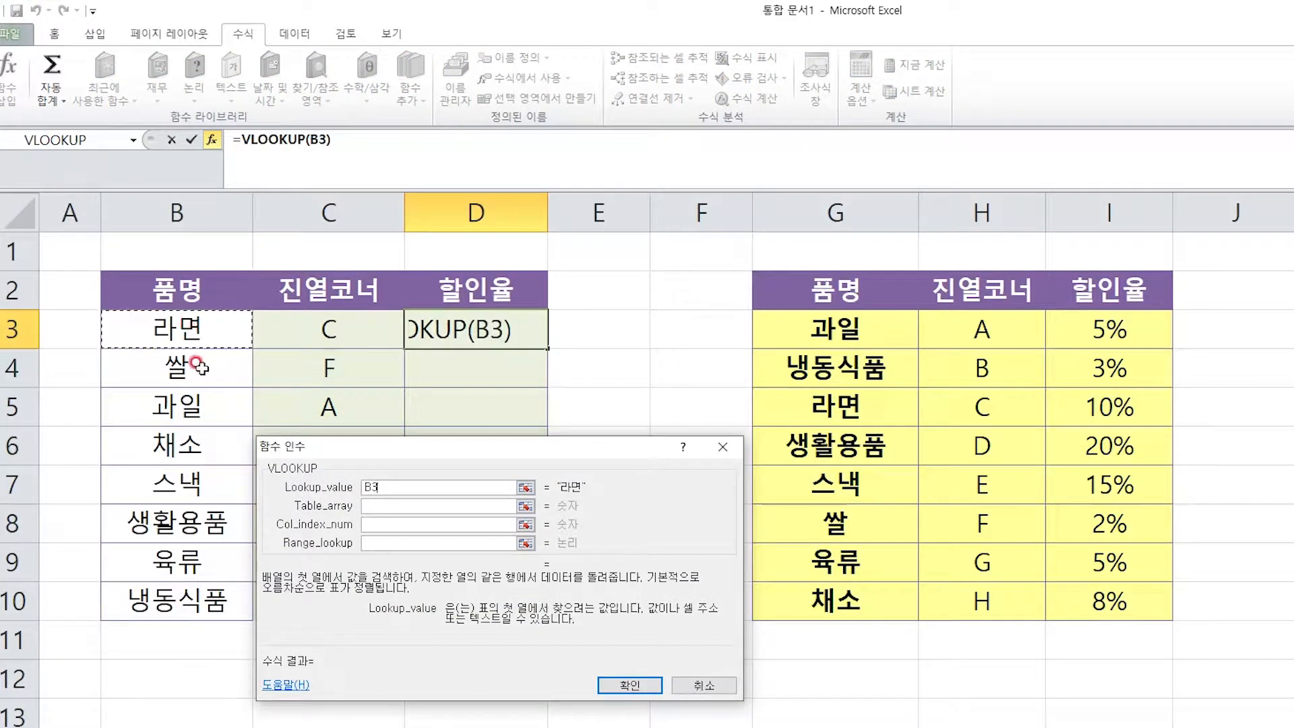
pyautogui.click(385, 499)
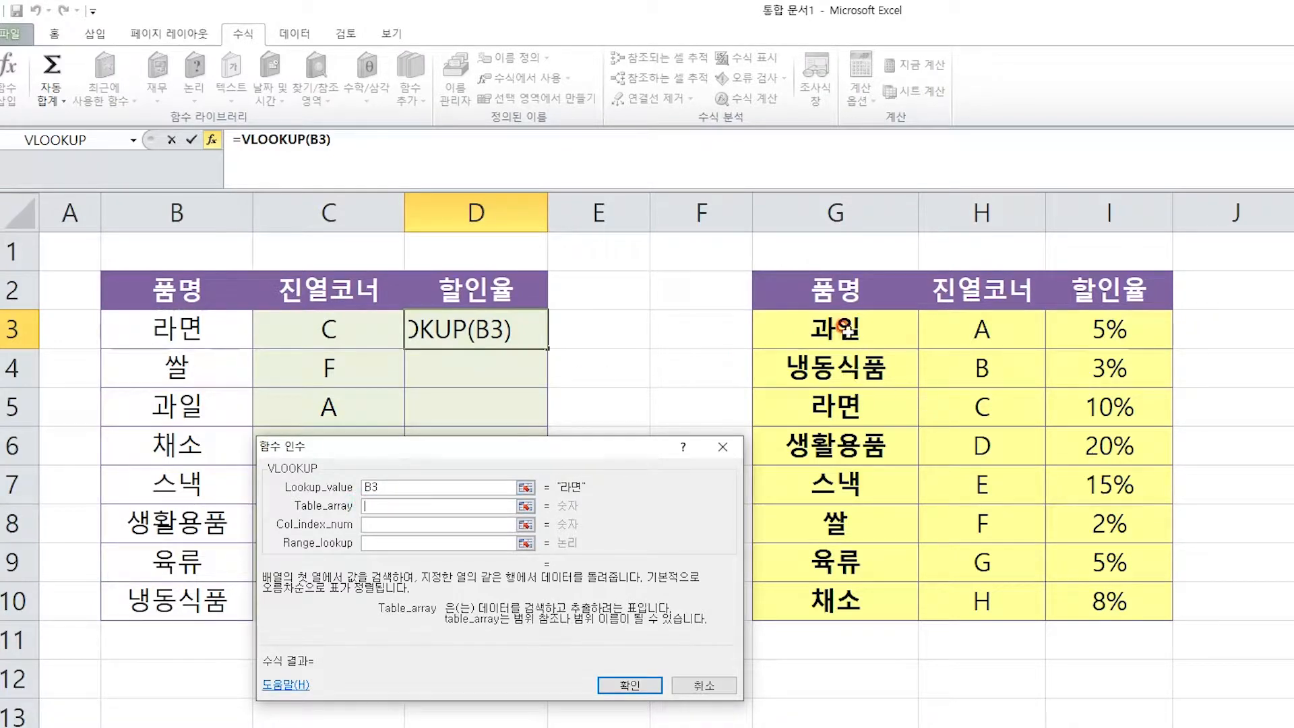
pyautogui.moveTo(817, 321); pyautogui.dragTo(1062, 597)
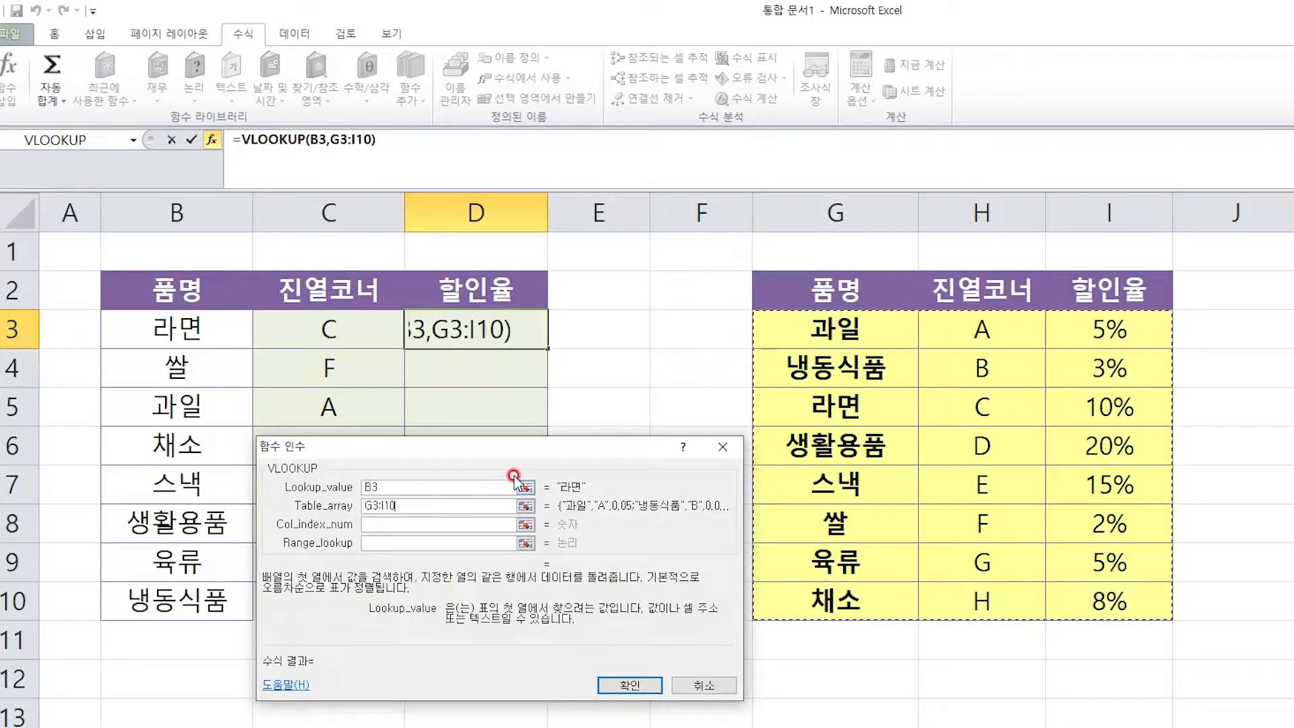
pyautogui.press('F4')
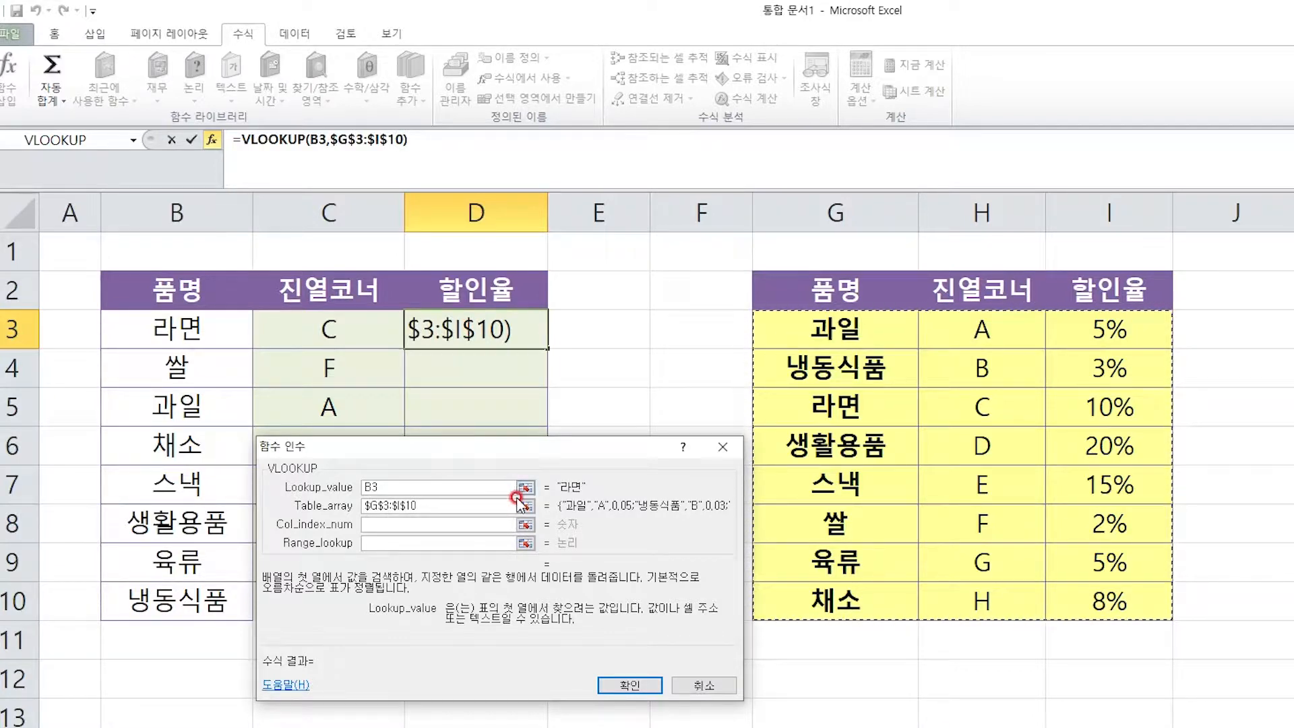
# Complete the D3 formula with Col_index_num 3 and Range_lookup 0, and fill it down through D10
pyautogui.click(391, 525)
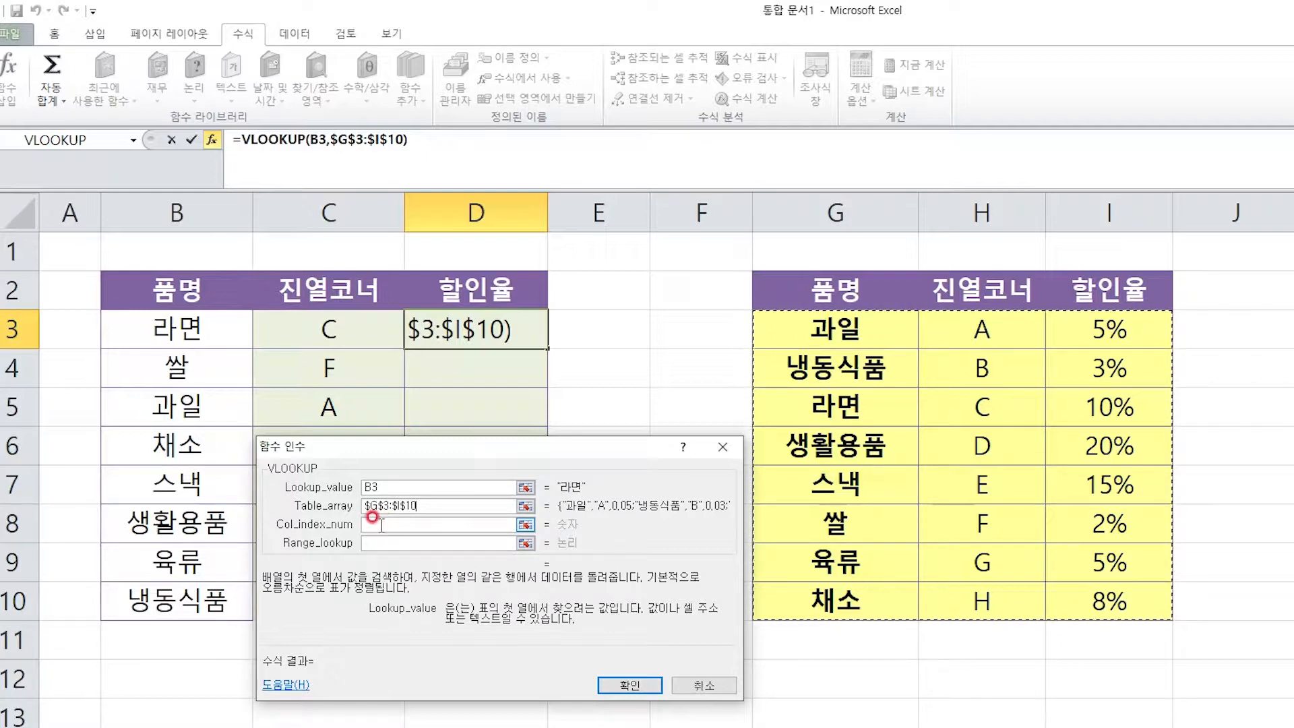
pyautogui.click(379, 524)
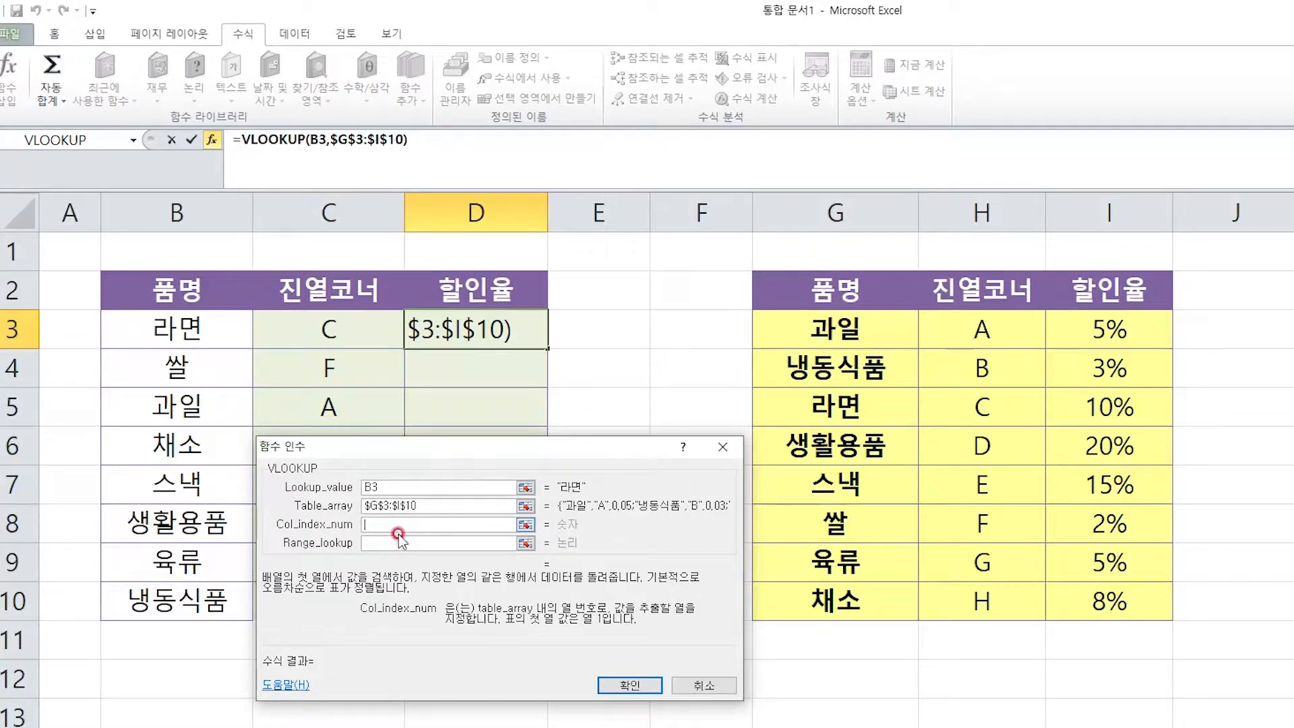
pyautogui.write('3')
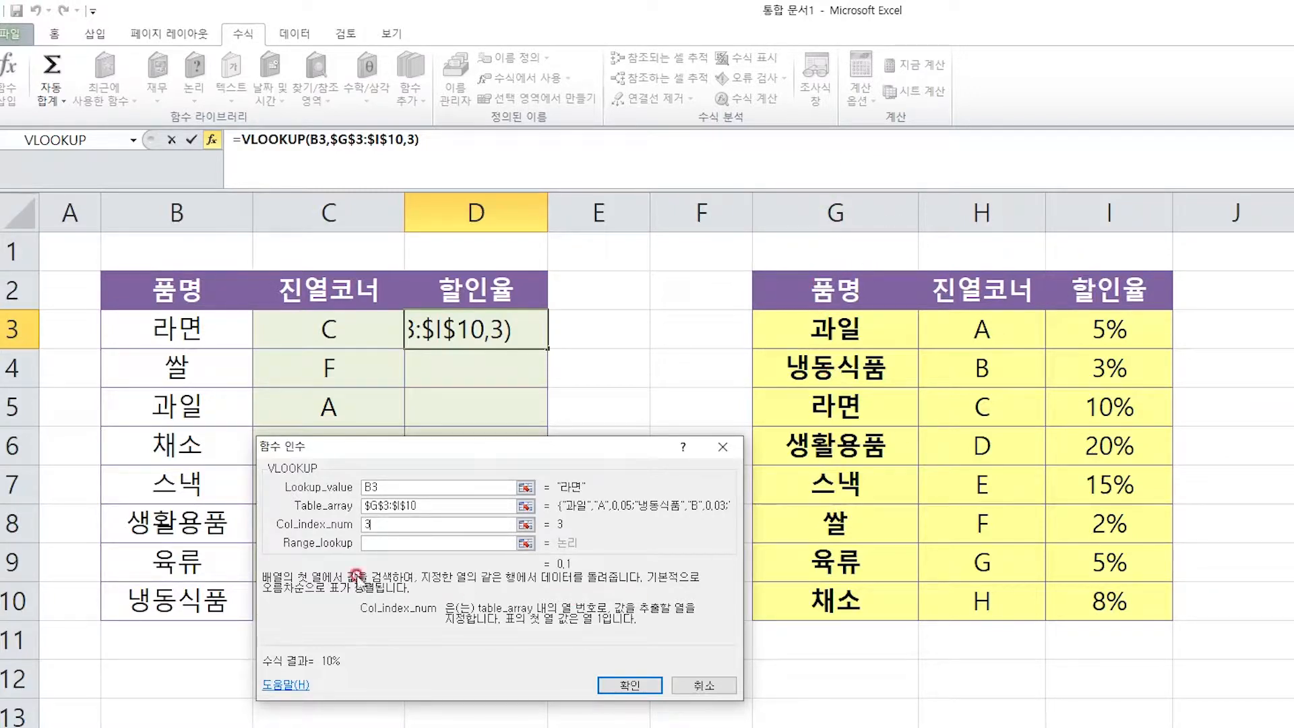
pyautogui.click(376, 542)
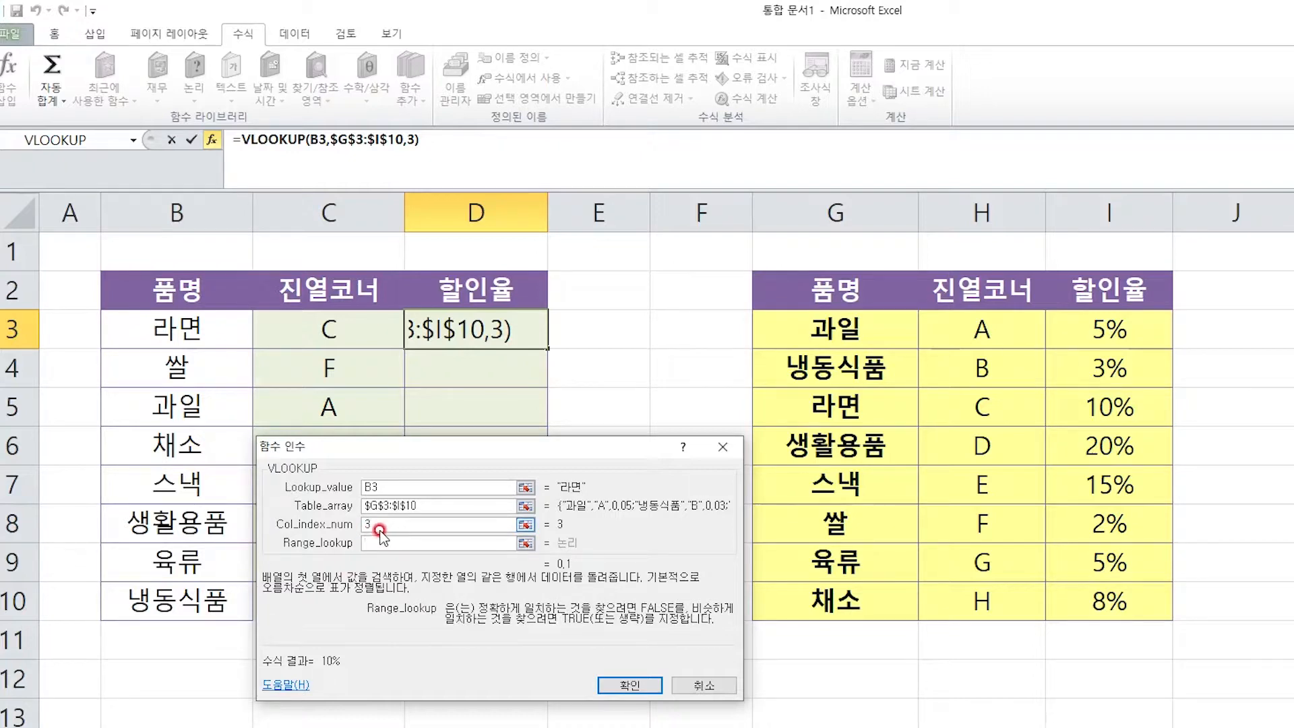
pyautogui.write('0')
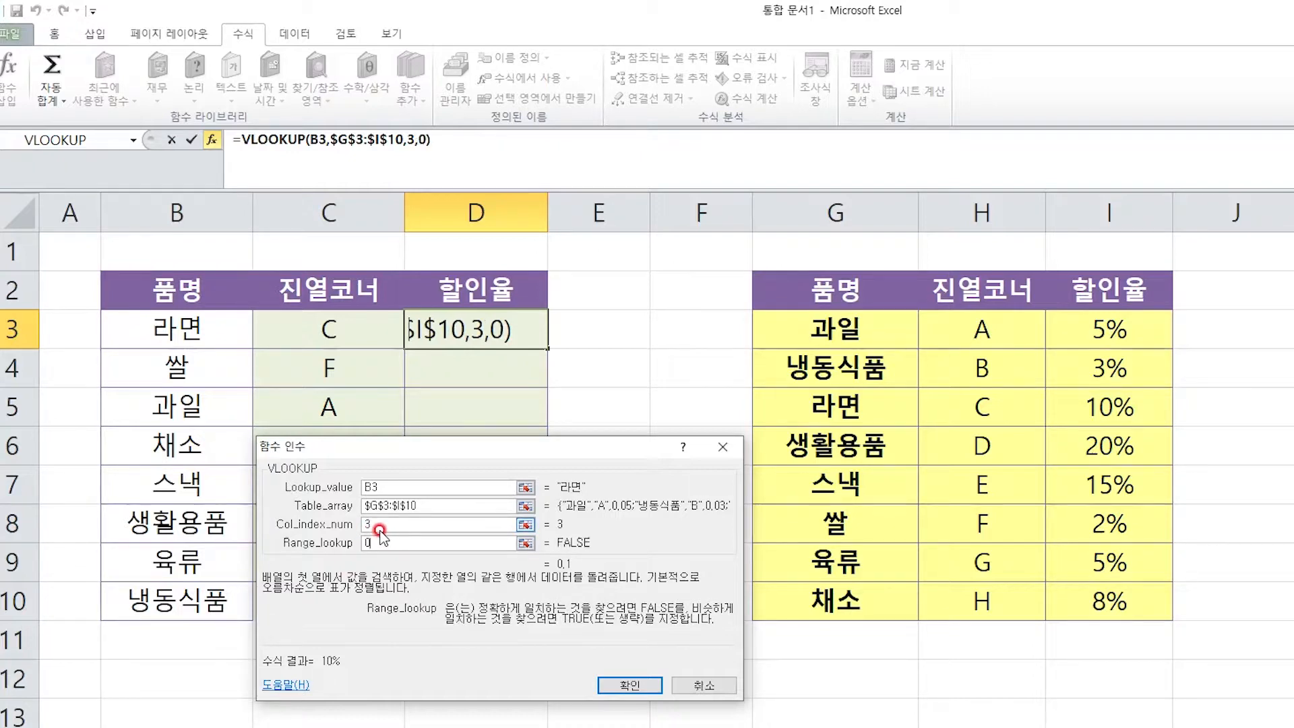
pyautogui.click(624, 685)
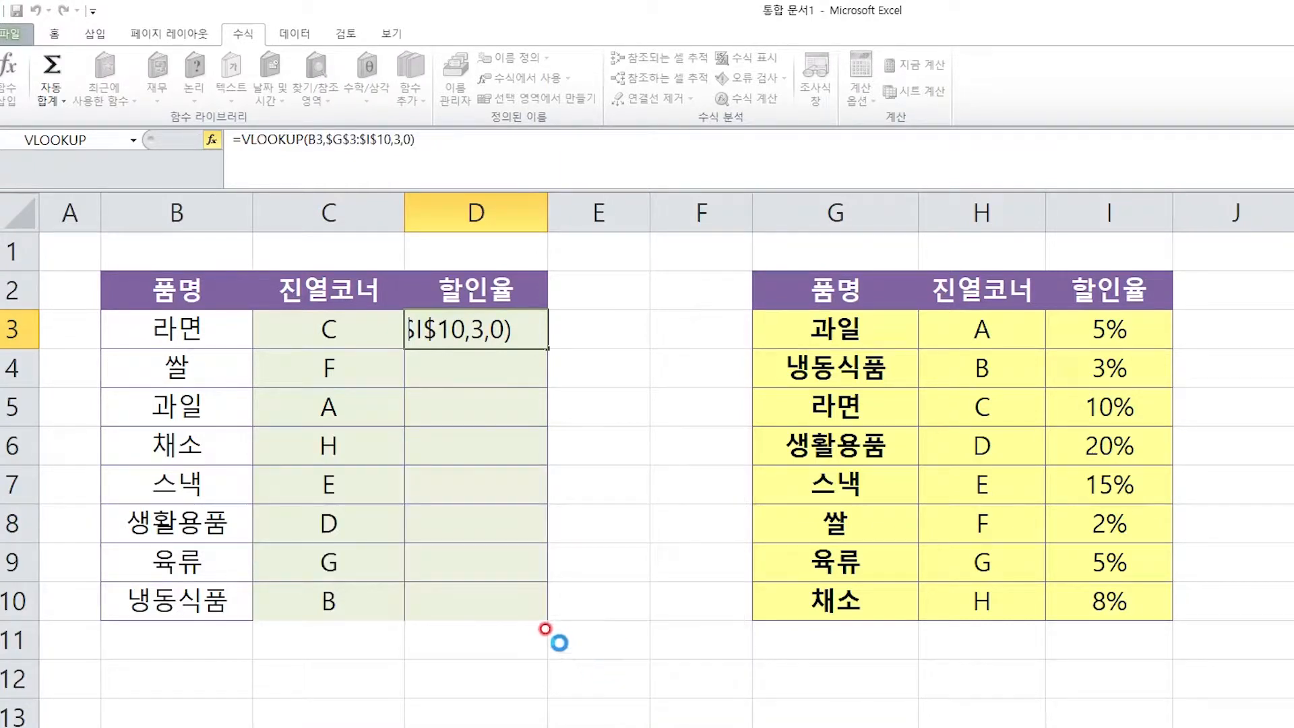
pyautogui.moveTo(546, 345); pyautogui.dragTo(547, 613)
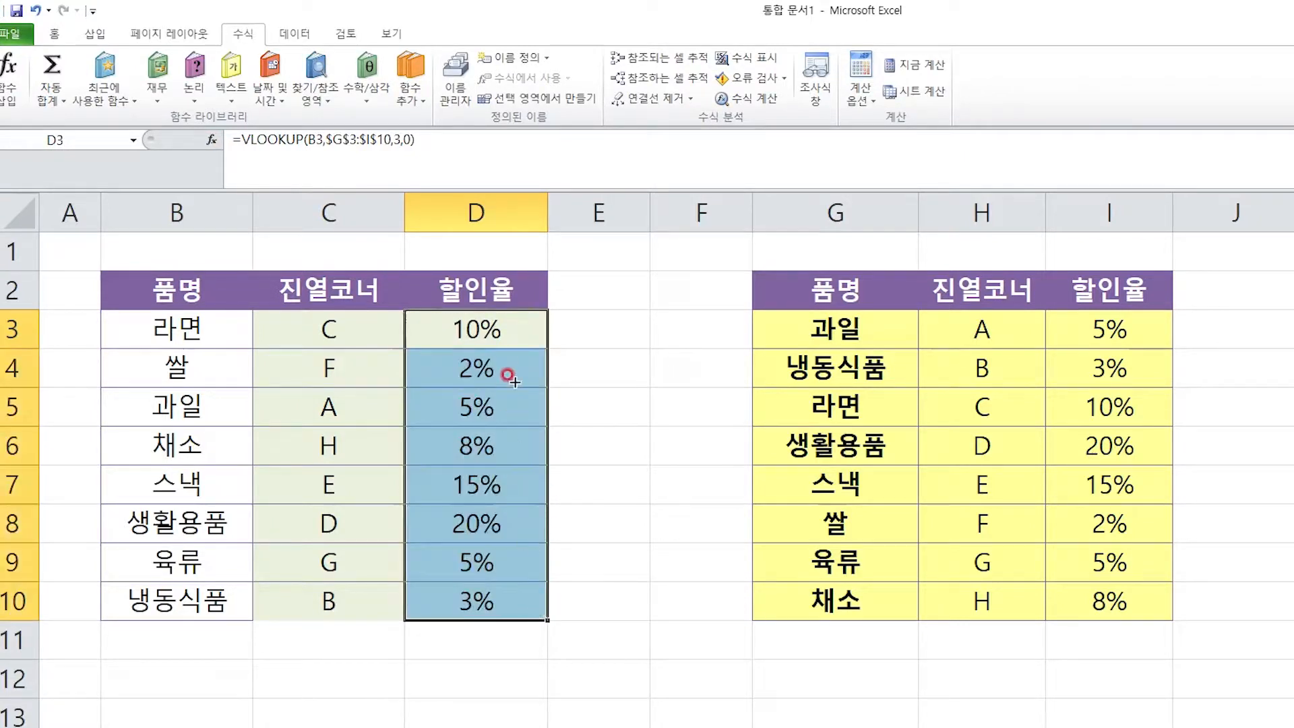
# Set the number format of the 할인율 results in D3:D10 to 일반
pyautogui.rightClick(510, 331)
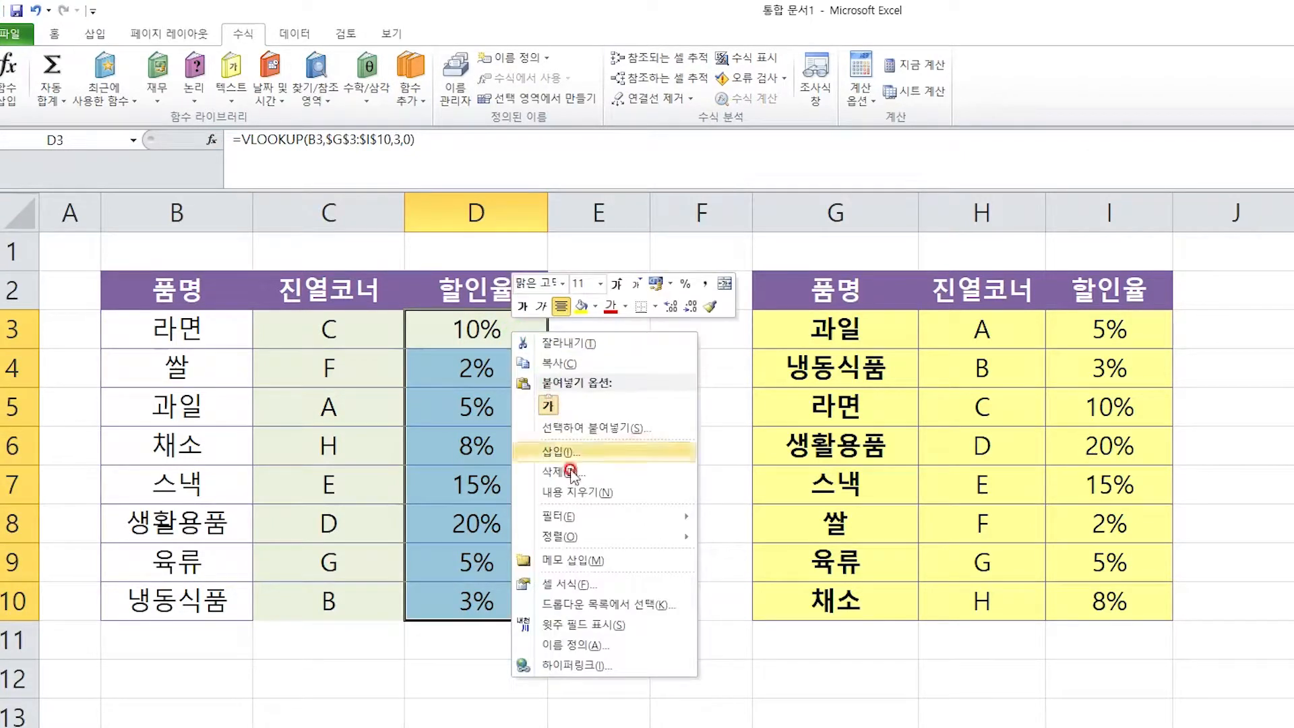
pyautogui.click(577, 583)
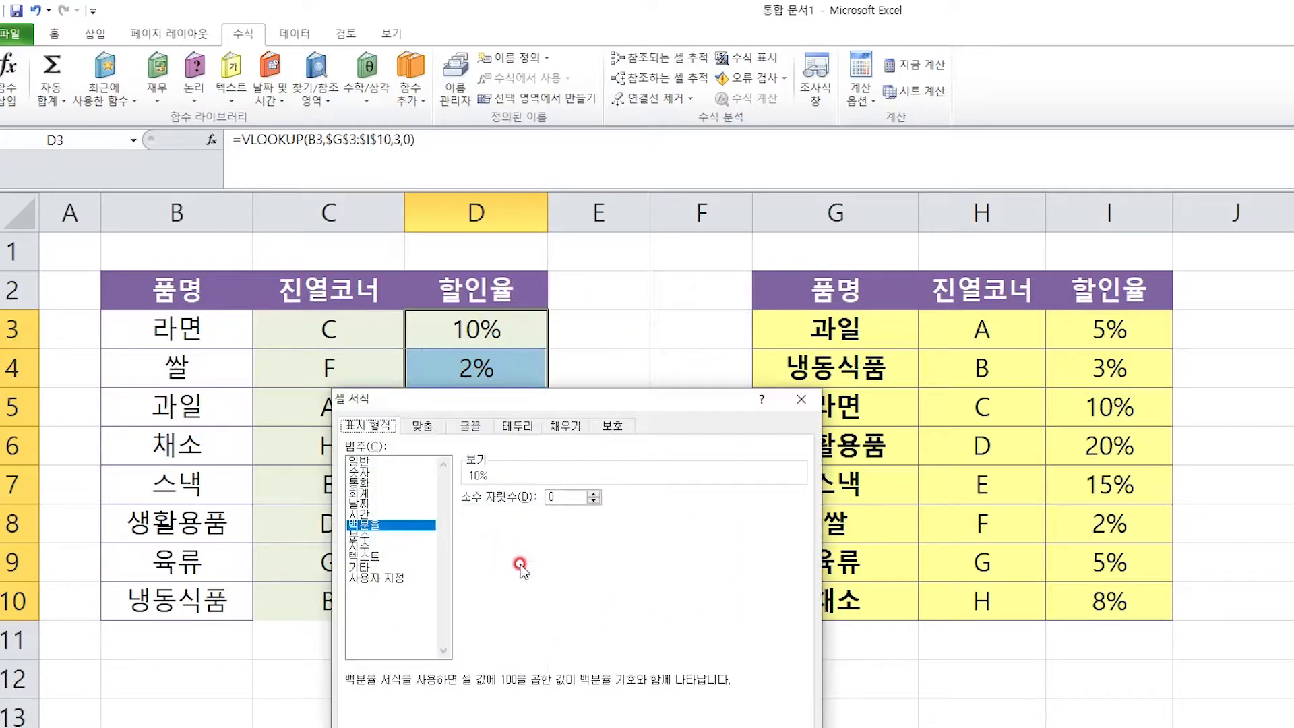
pyautogui.click(382, 462)
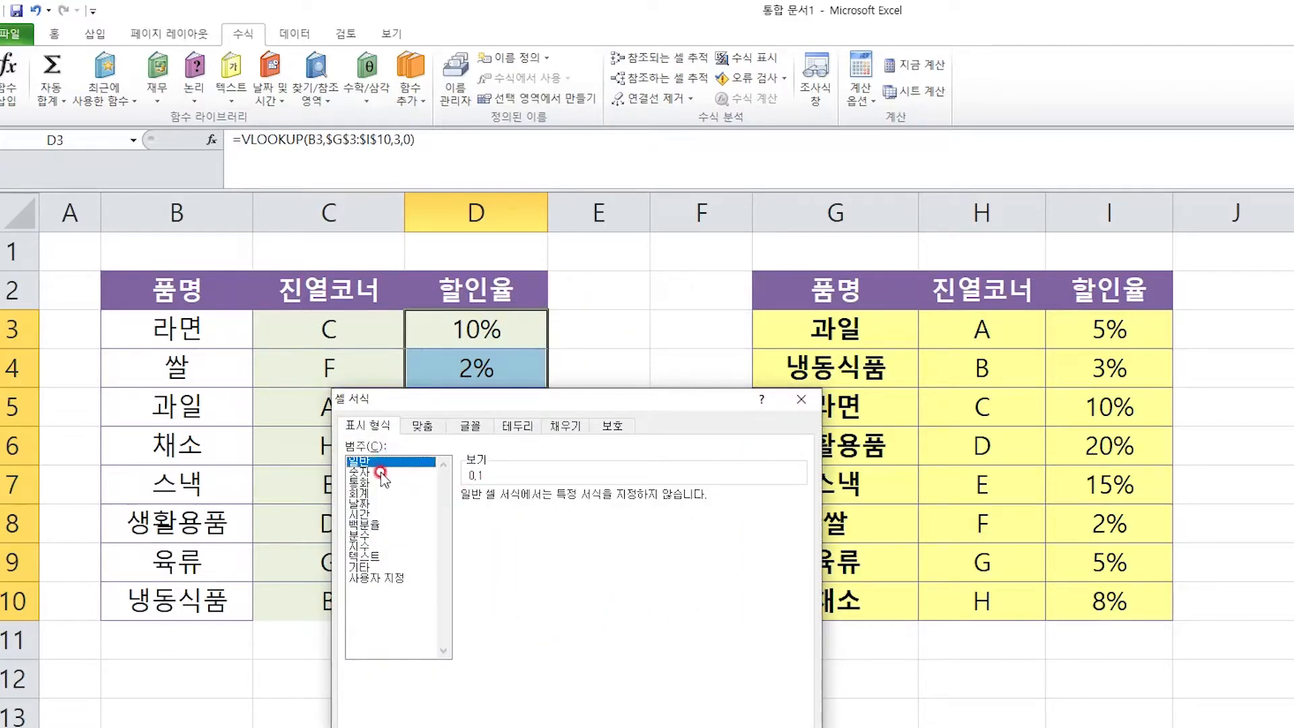
pyautogui.click(649, 657)
pyautogui.click(643, 390)
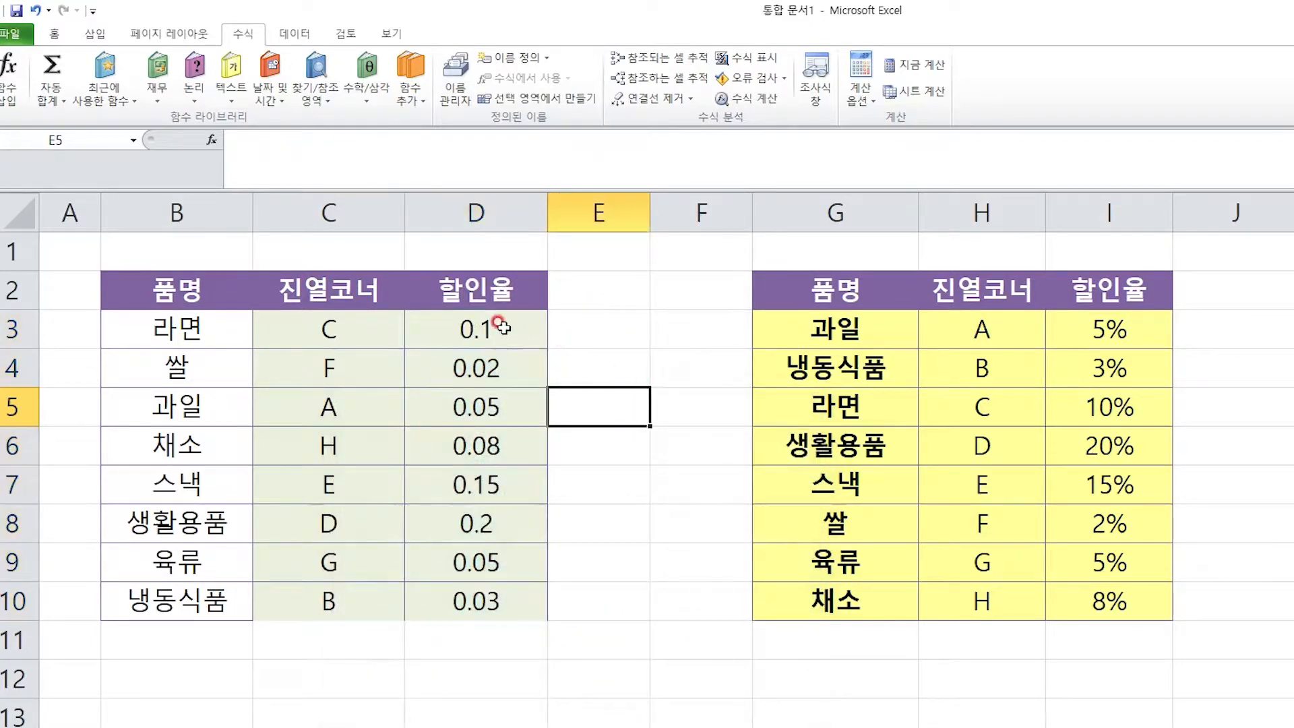
# Format the 할인율 results in D3:D10 as 백분율
pyautogui.moveTo(497, 328); pyautogui.dragTo(485, 594)
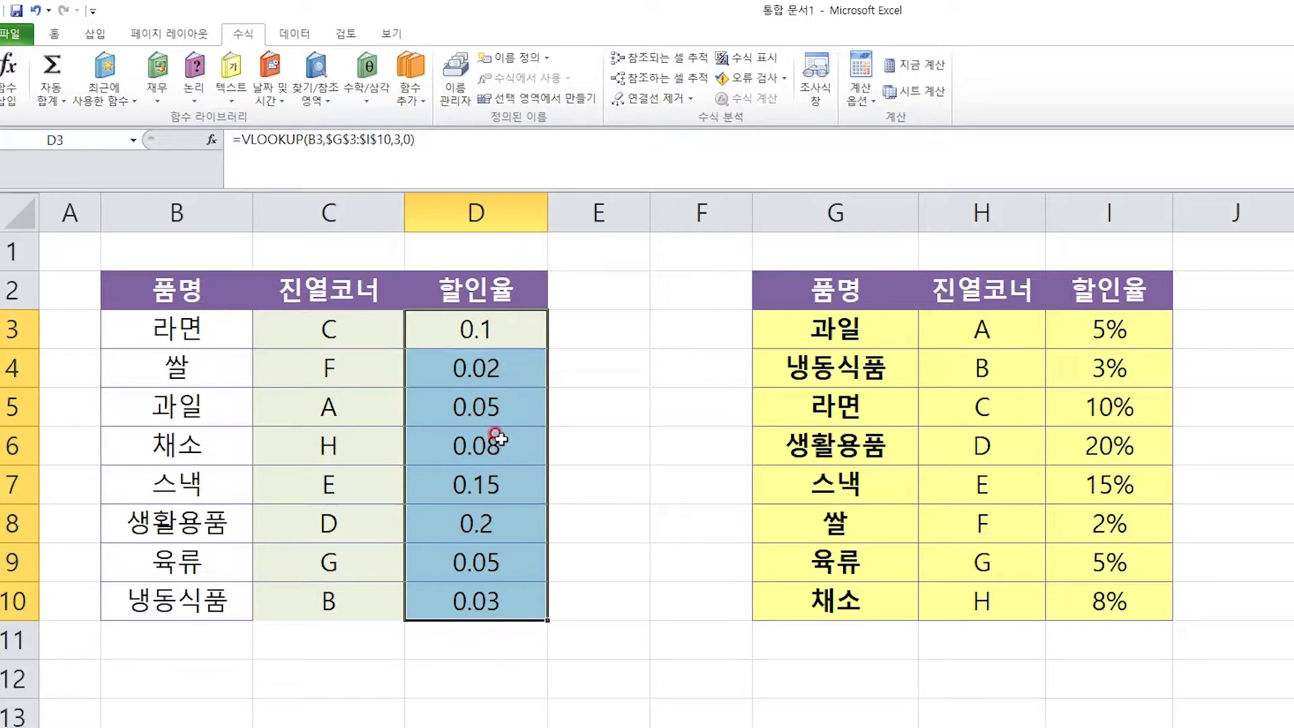
pyautogui.click(54, 33)
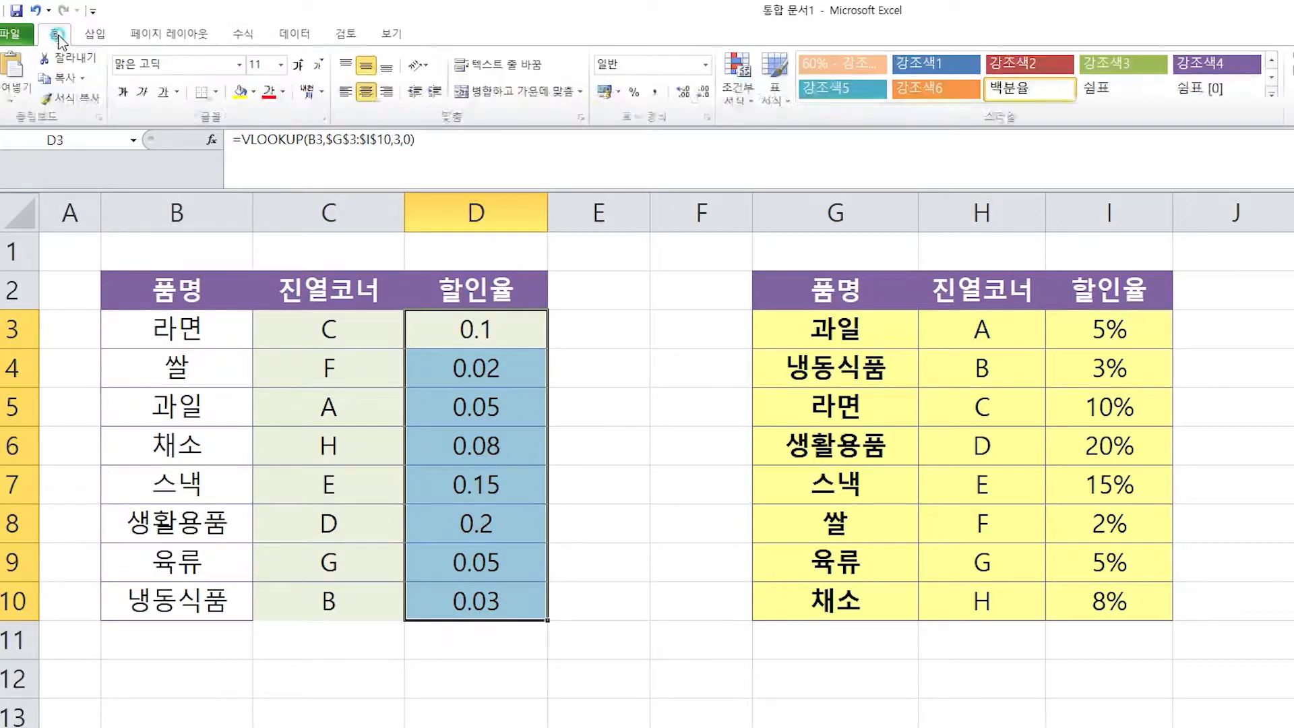
pyautogui.click(635, 95)
pyautogui.rightClick(530, 369)
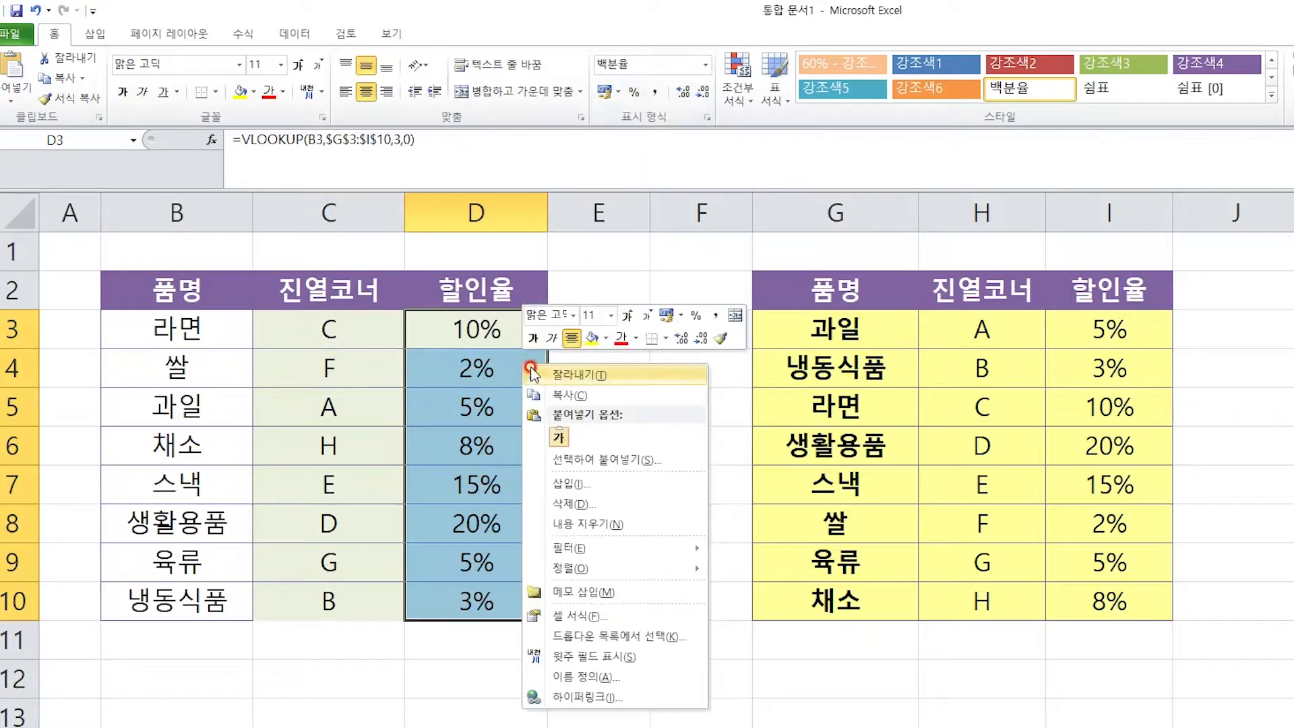
pyautogui.click(581, 616)
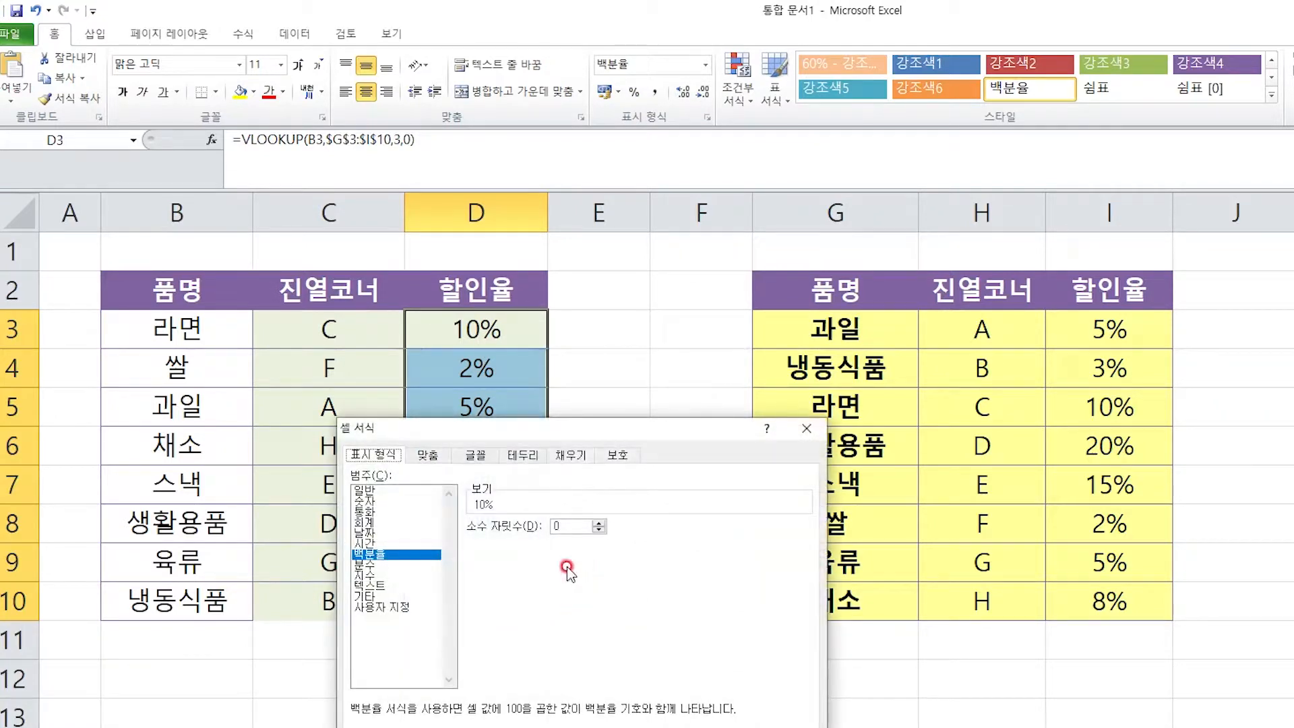
pyautogui.click(372, 553)
pyautogui.press('Return')
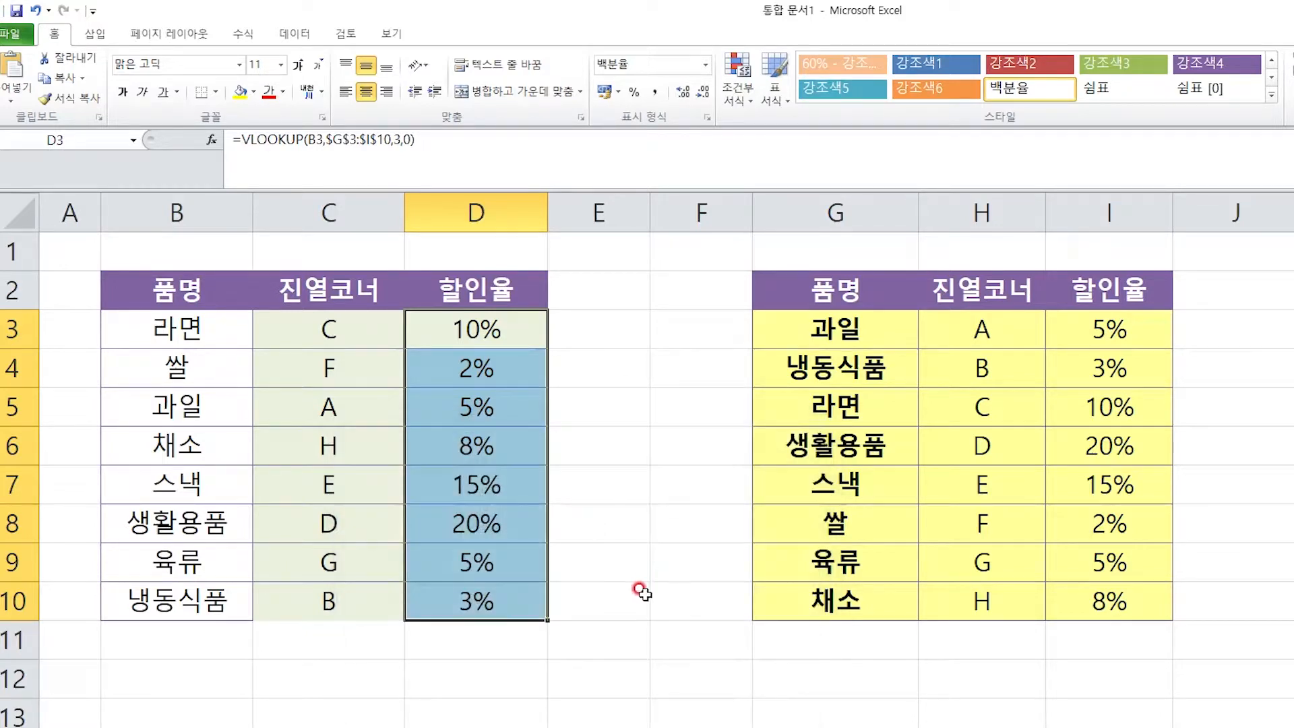
pyautogui.click(577, 507)
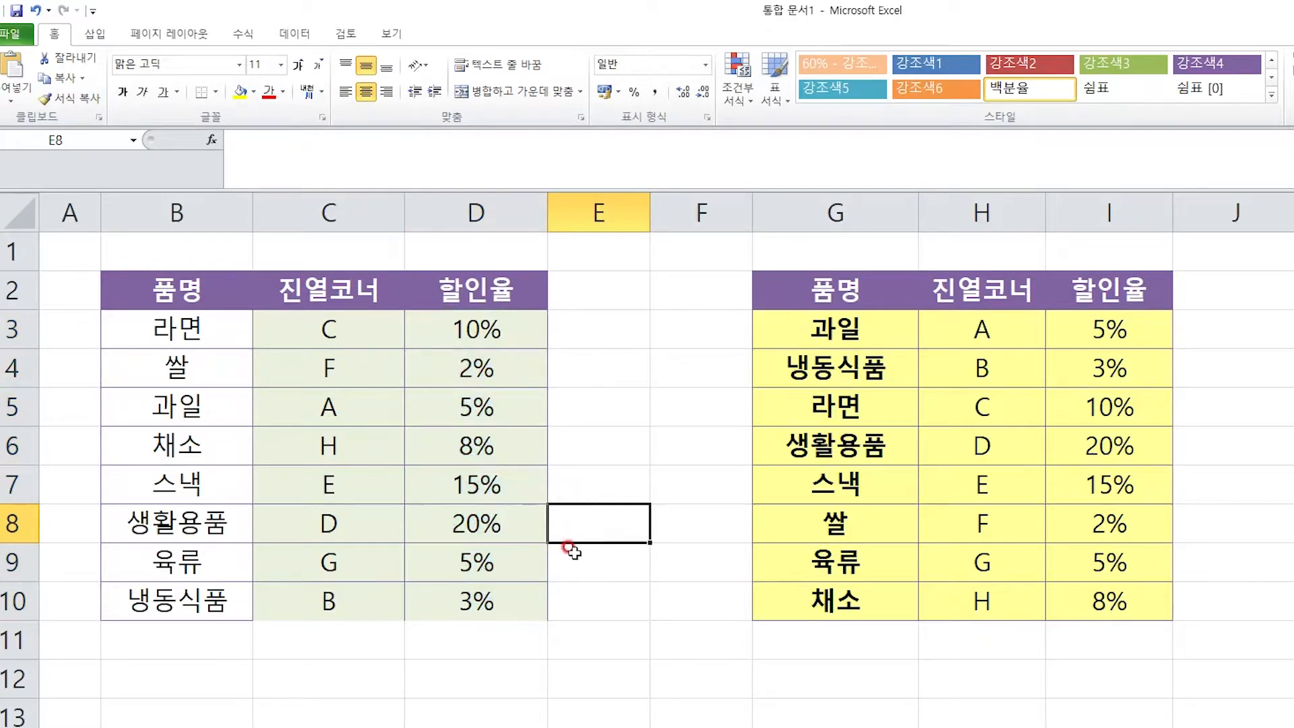
# Compare the column-arranged lookup table in G:I with the other sheet's row-arranged 재고일수 table in rows 13 to 15
pyautogui.press('Down')
pyautogui.press('Down')
pyautogui.press('Down')
pyautogui.press('Down')
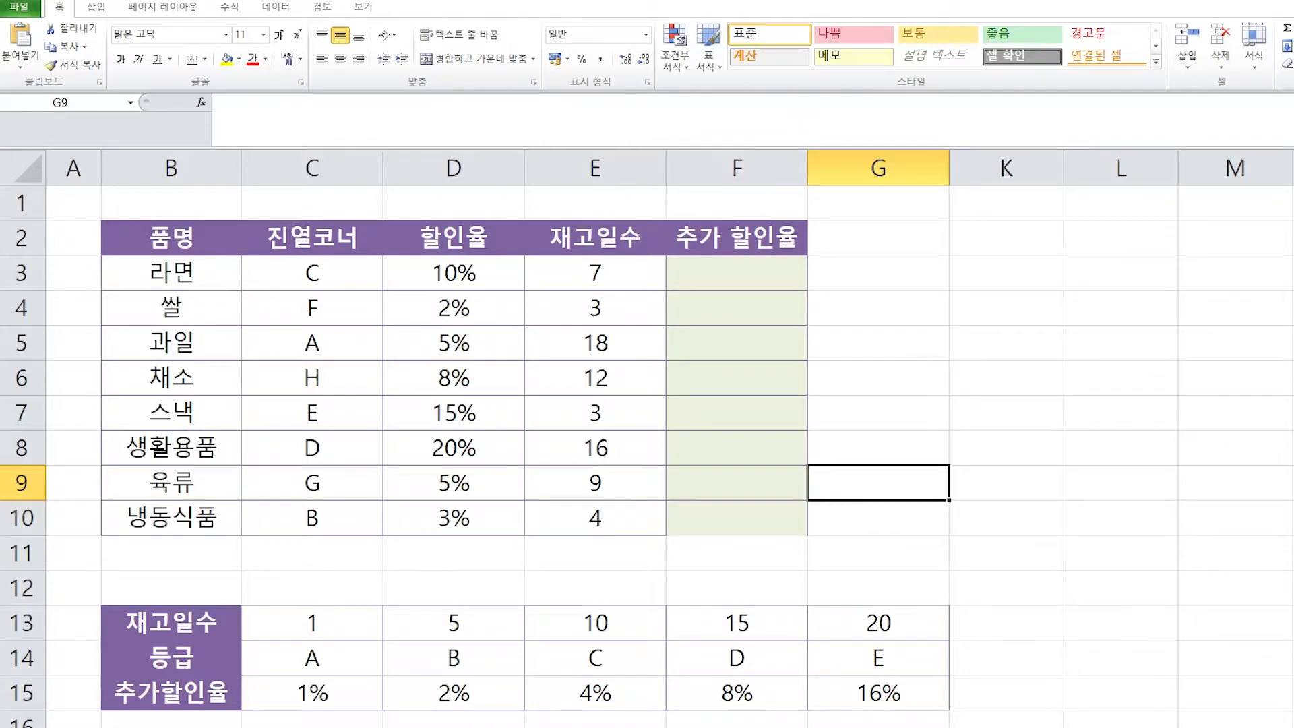
pyautogui.hotkey('ctrl', 'pageup')
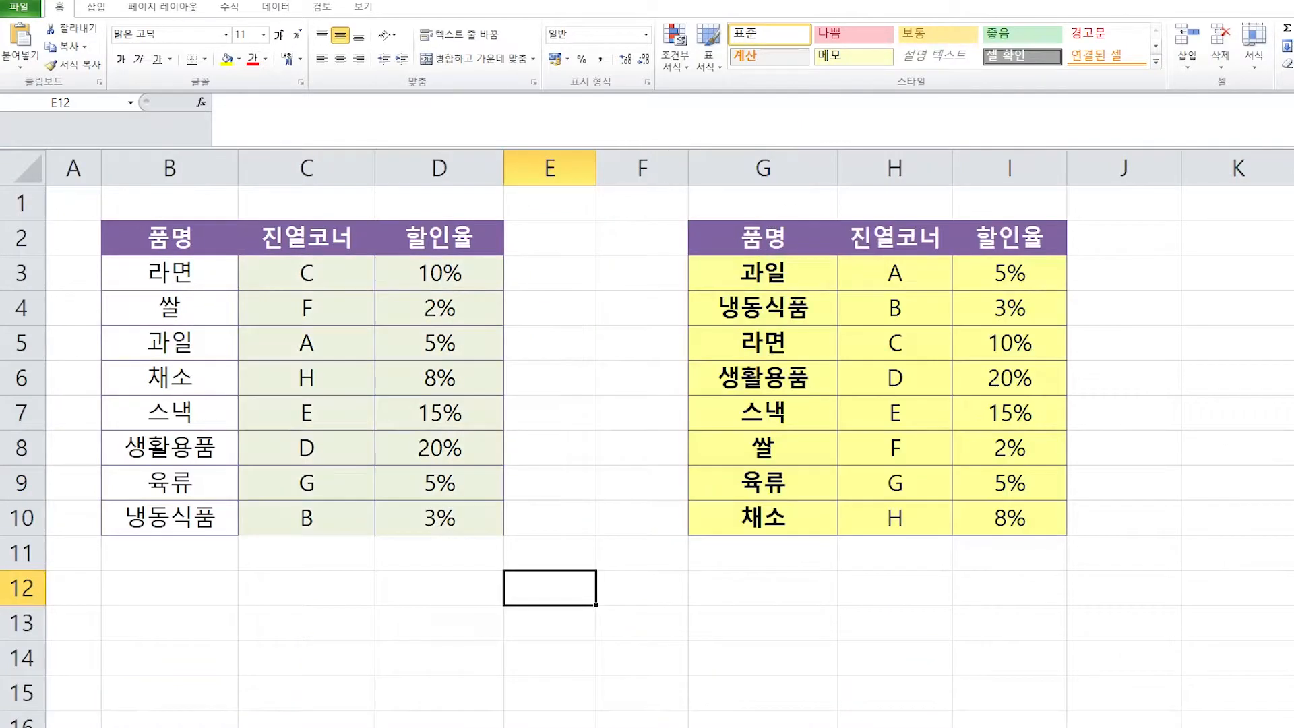
pyautogui.click(767, 165)
pyautogui.moveTo(784, 160); pyautogui.dragTo(1143, 219)
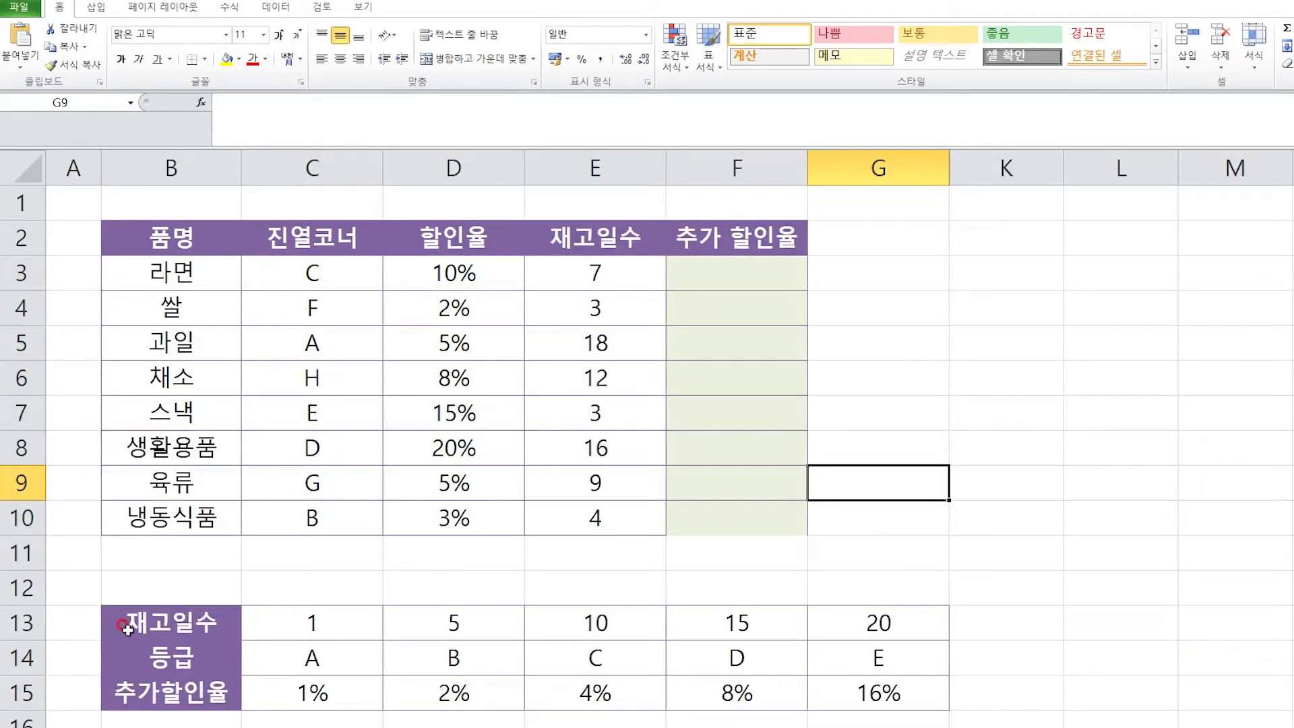
pyautogui.click(22, 622)
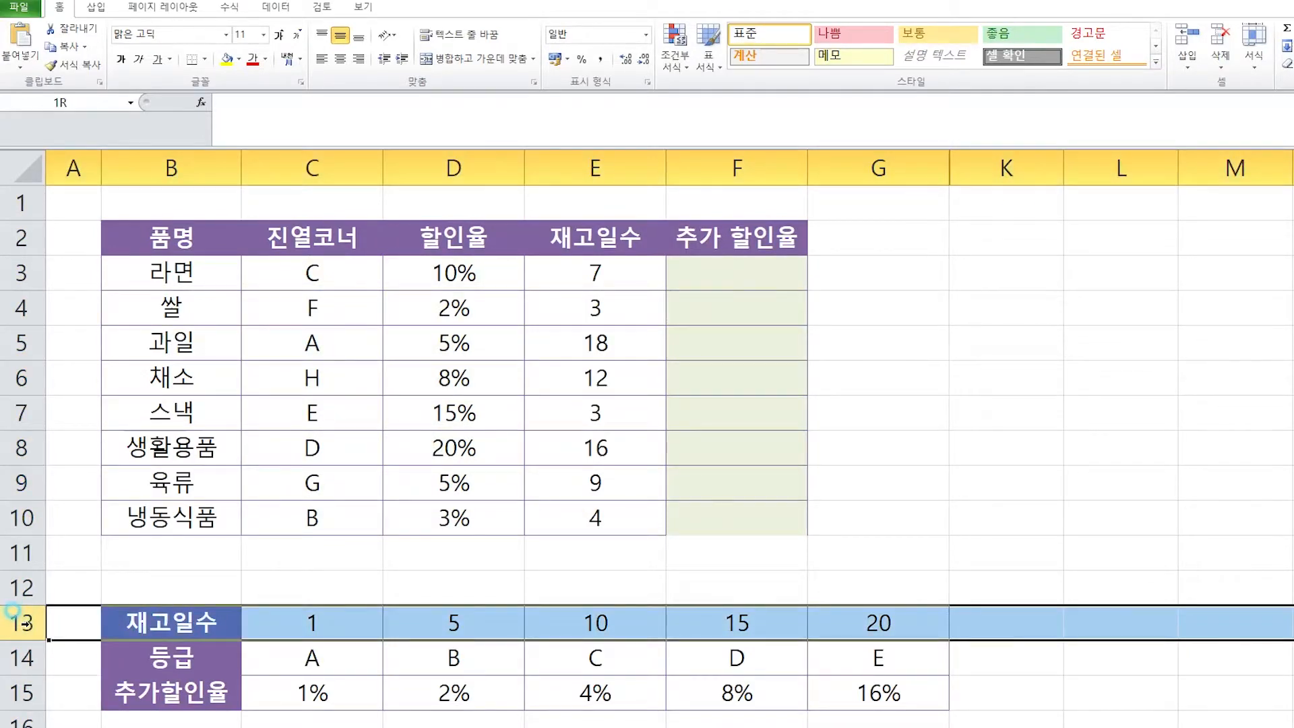
pyautogui.moveTo(24, 624); pyautogui.dragTo(26, 693)
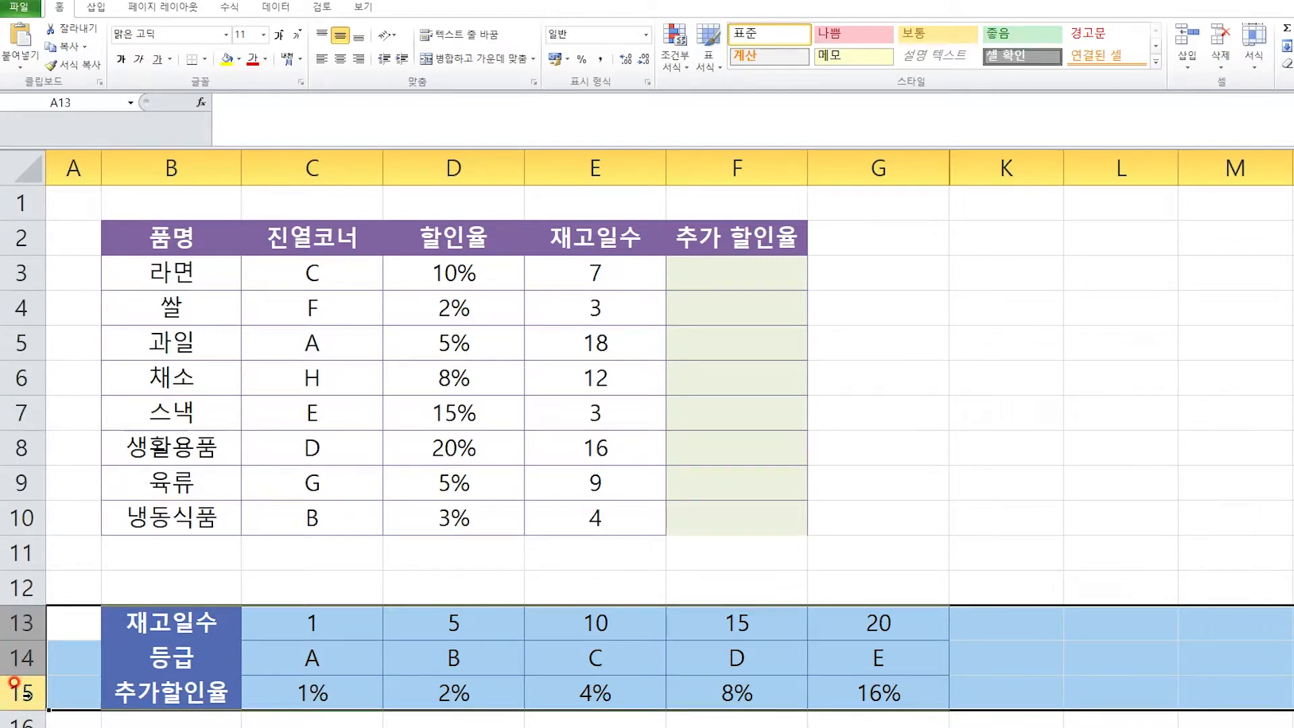
pyautogui.click(906, 308)
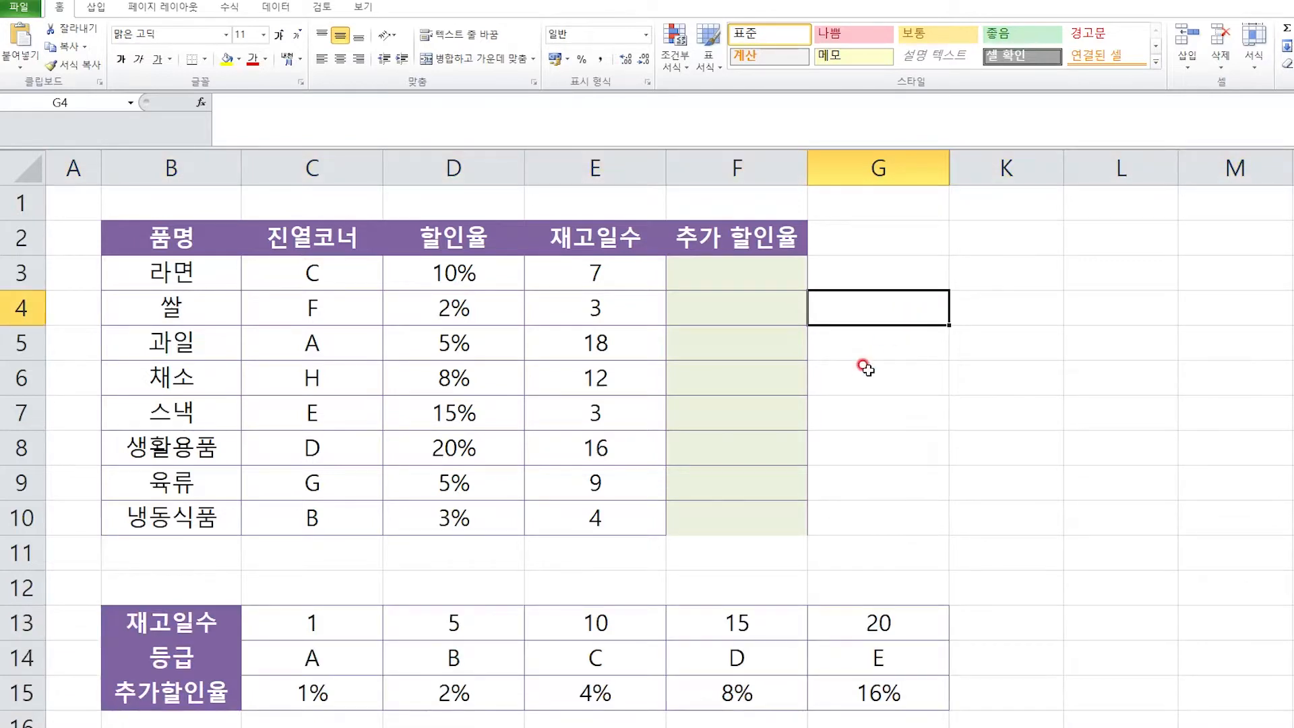
pyautogui.click(779, 271)
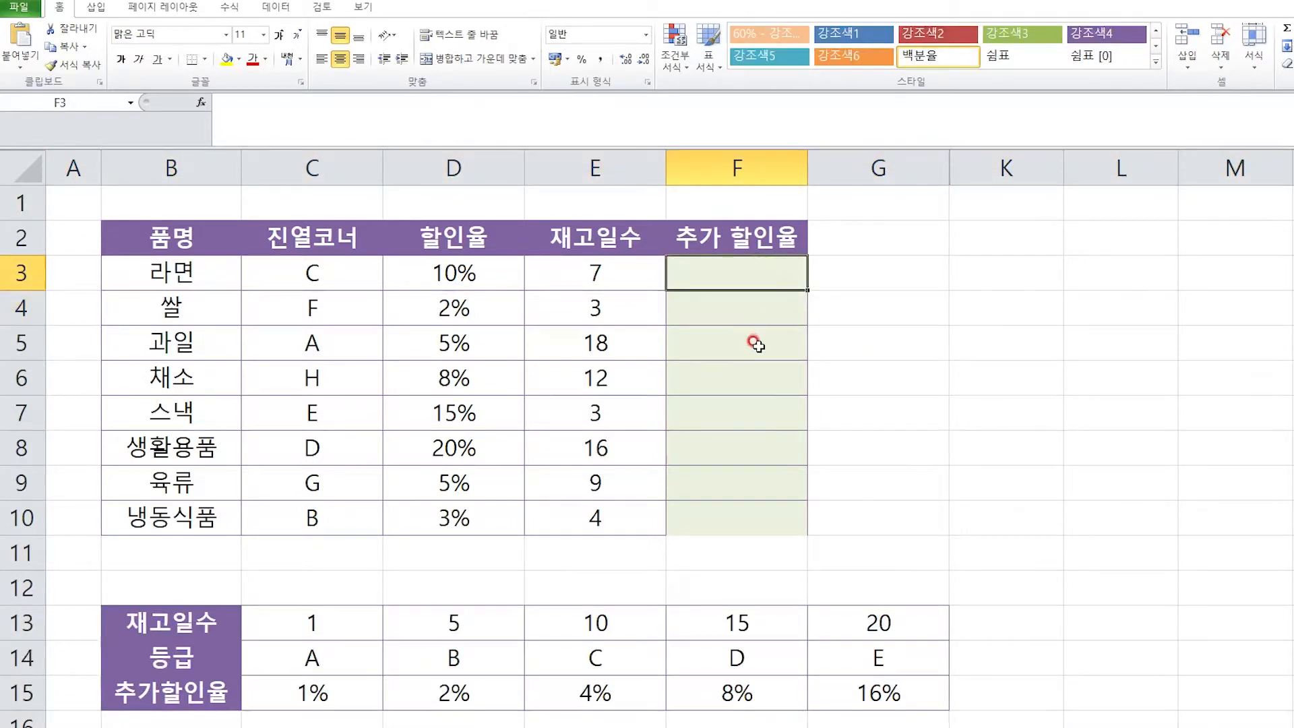
pyautogui.moveTo(315, 619); pyautogui.dragTo(859, 694)
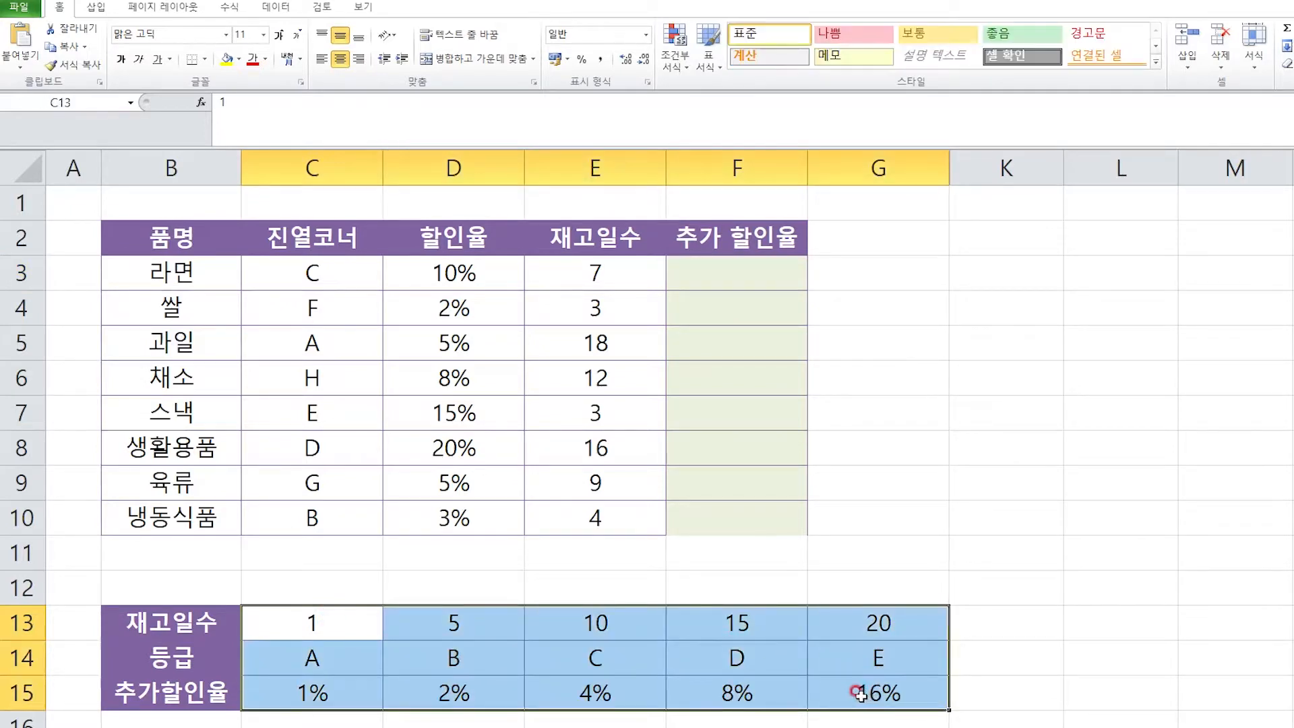
# Insert the HLOOKUP function from the 찾기/참조 영역 category into the first 추가 할인율 cell, F3
pyautogui.click(778, 271)
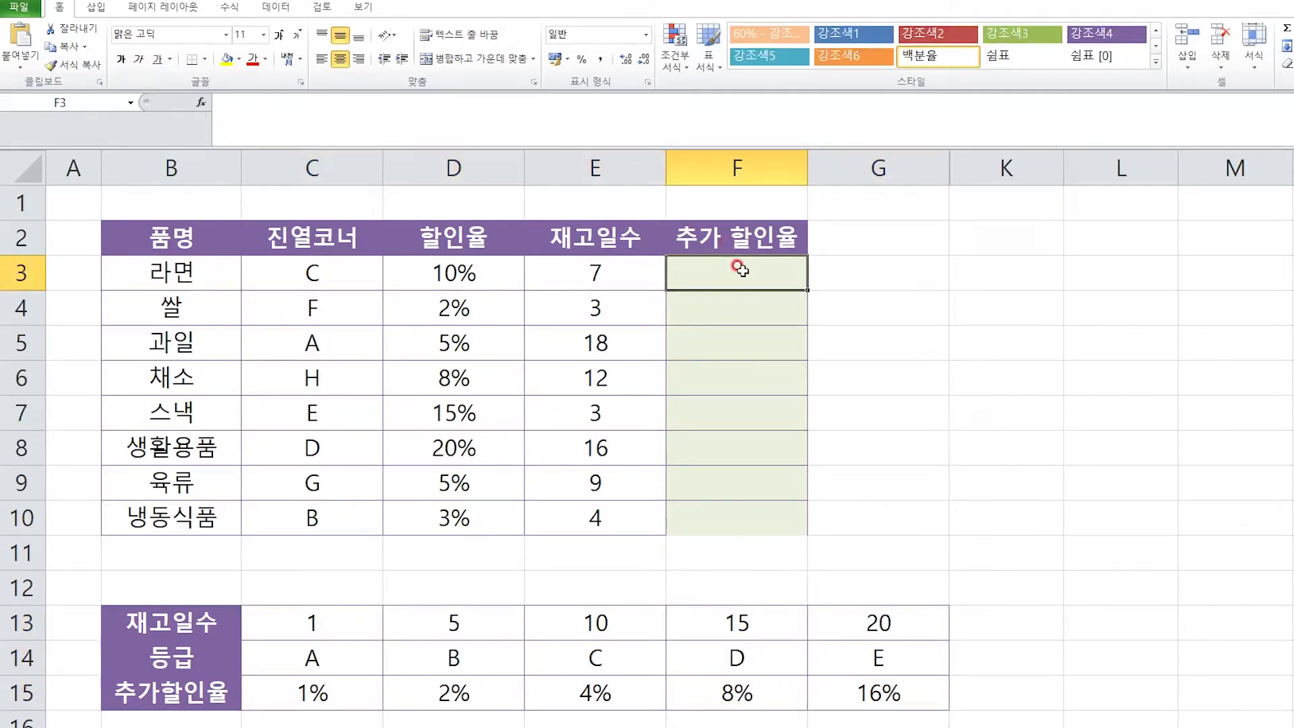
pyautogui.click(232, 8)
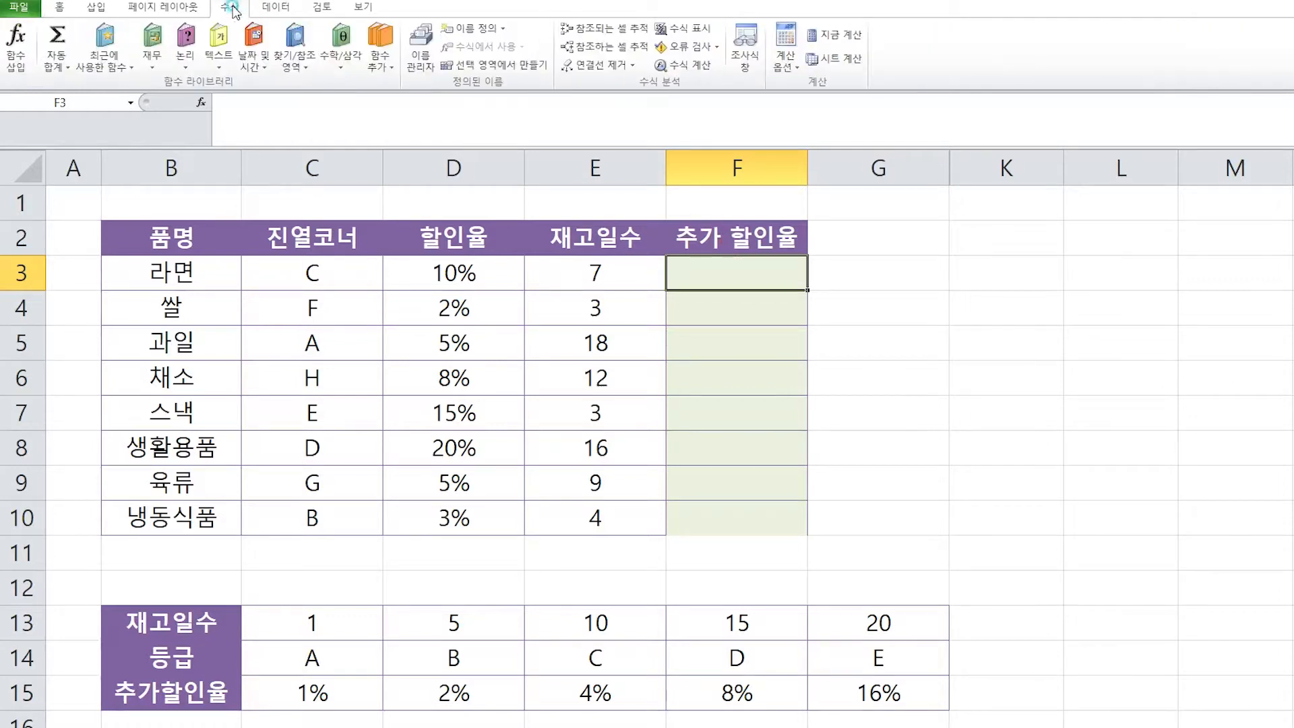
pyautogui.click(297, 54)
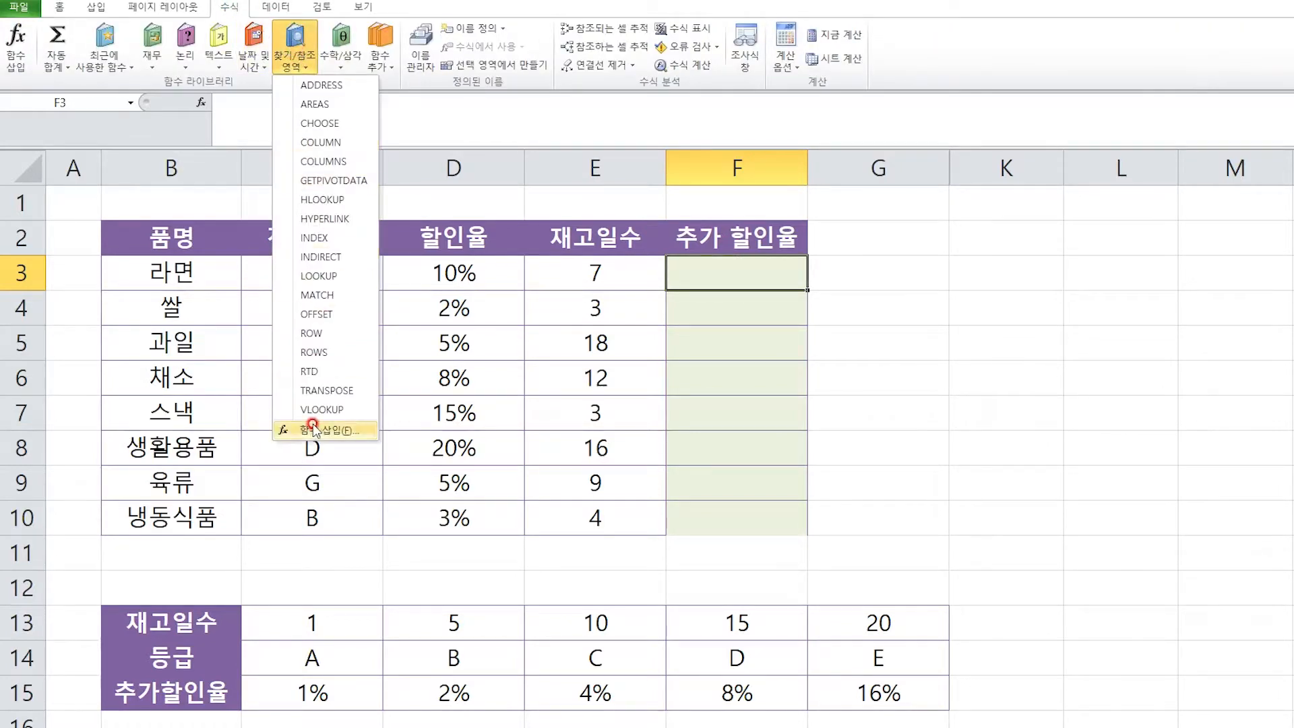
pyautogui.click(323, 199)
pyautogui.moveTo(506, 384); pyautogui.dragTo(1078, 319)
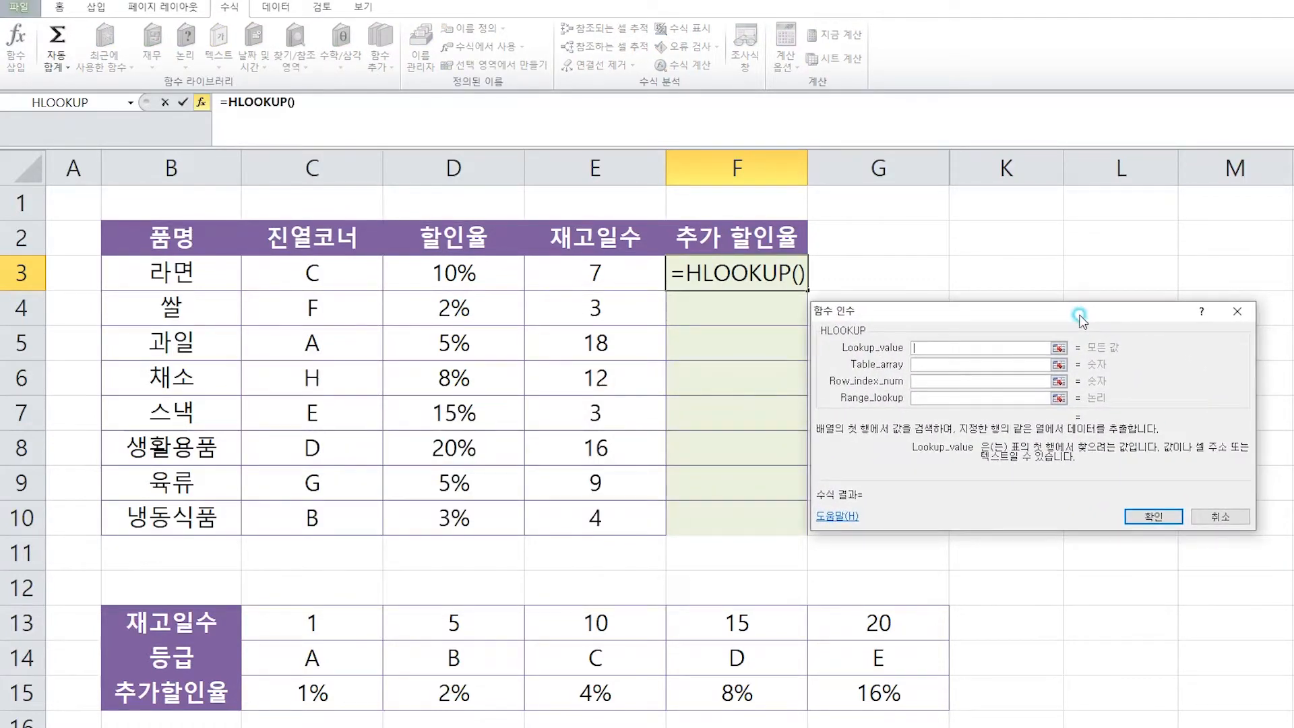
# Set the F3 formula's Lookup_value to E3 and its Table_array to the absolute range $C$13:$G$15
pyautogui.click(922, 346)
pyautogui.click(595, 271)
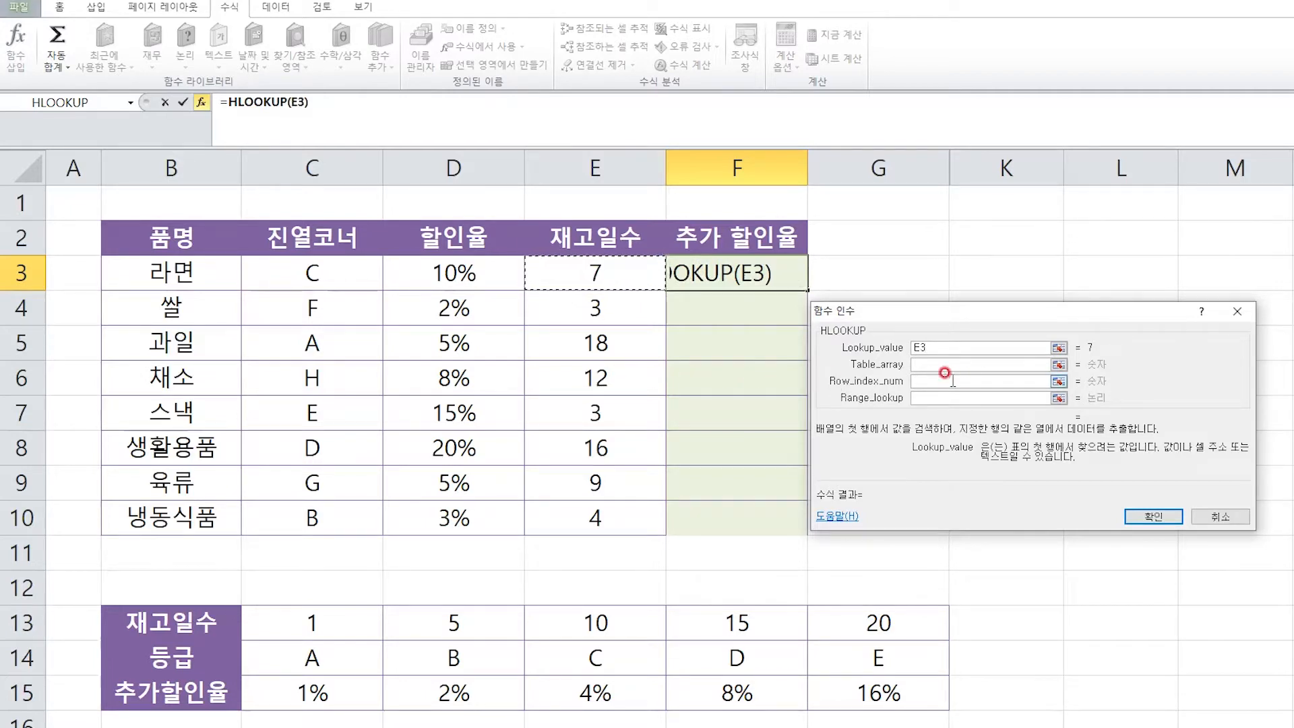
pyautogui.click(926, 364)
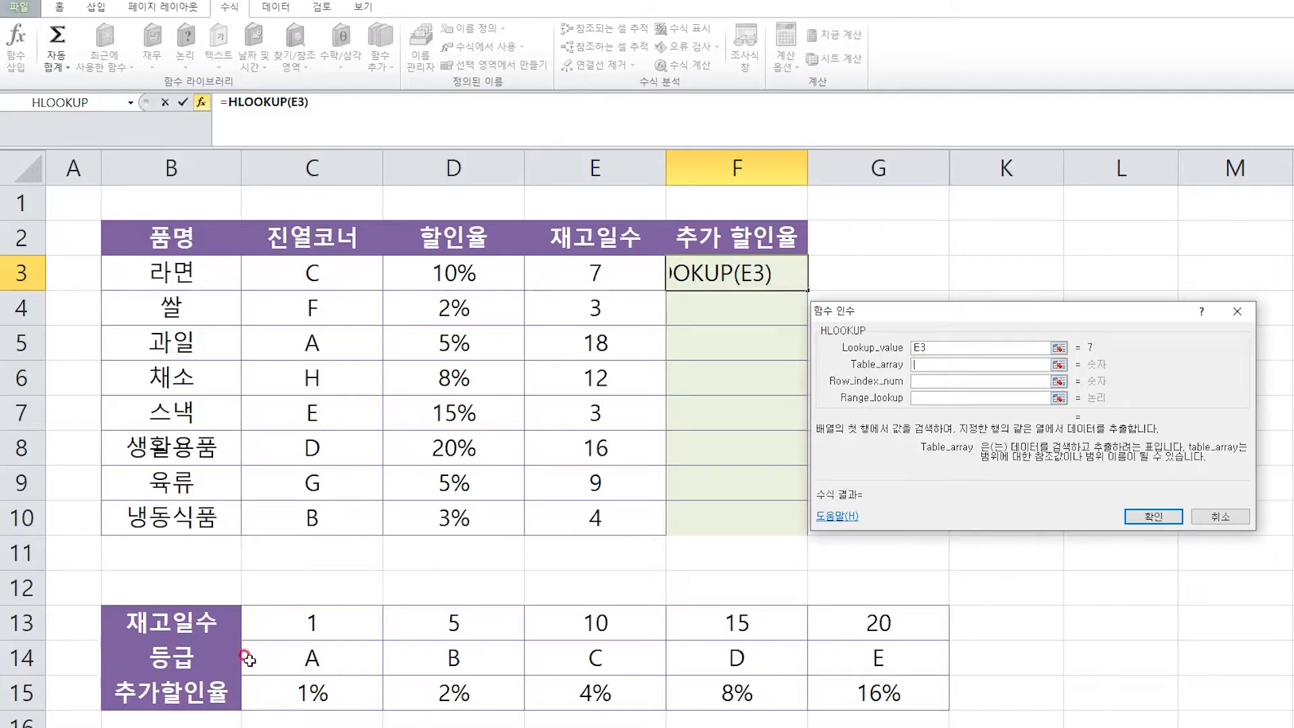
pyautogui.moveTo(273, 624); pyautogui.dragTo(861, 687)
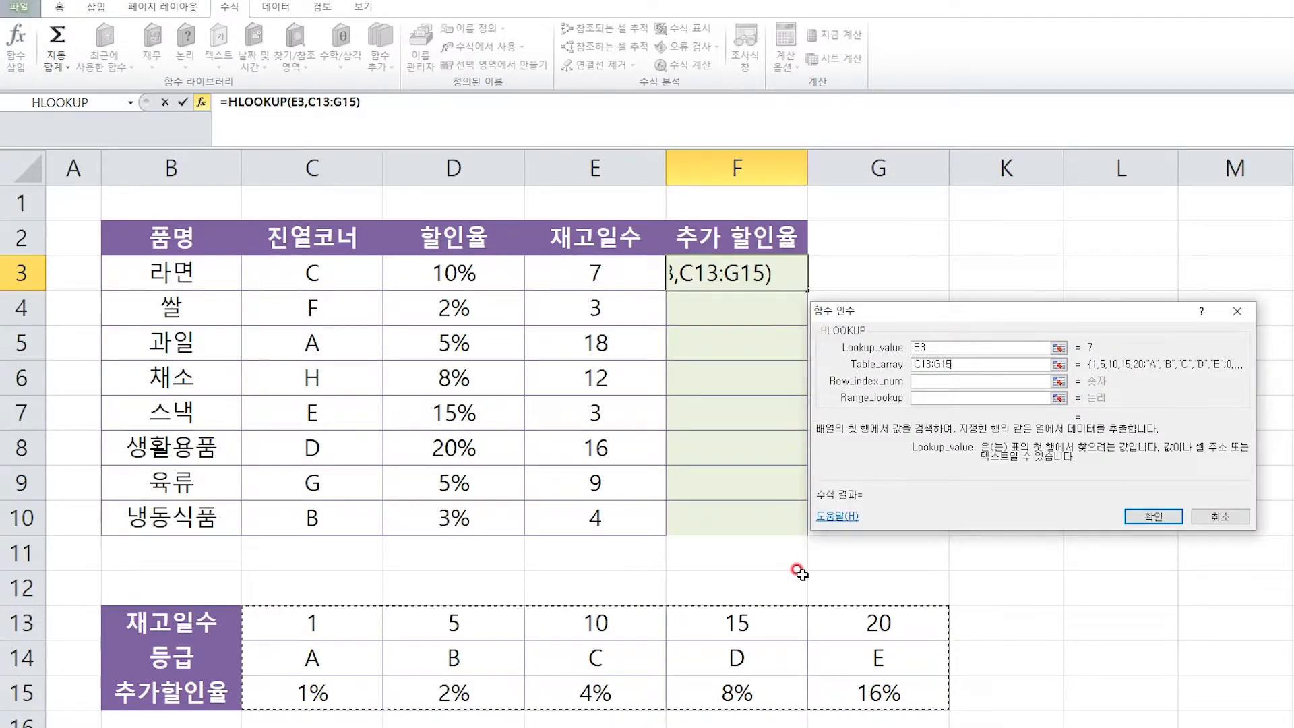
pyautogui.press('F4')
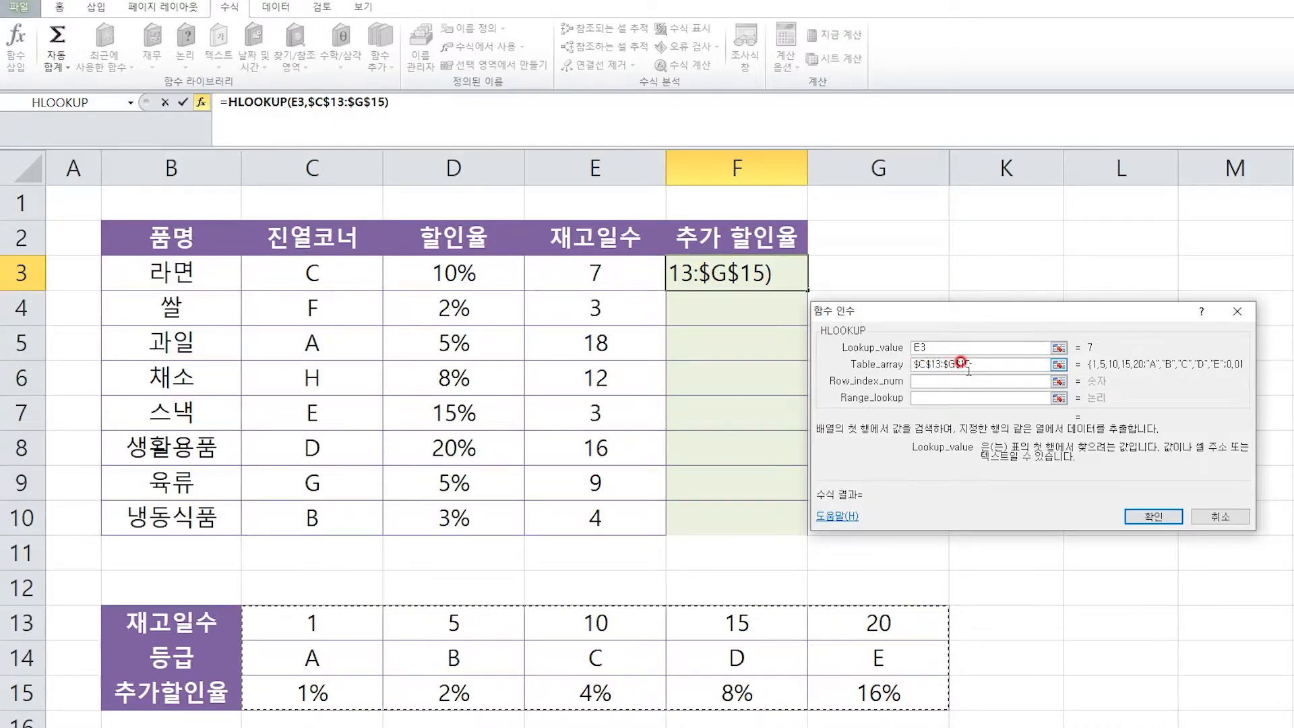
# Complete the F3 formula with Row_index_num 3 and Range_lookup 1, and fill it down through F10
pyautogui.click(935, 379)
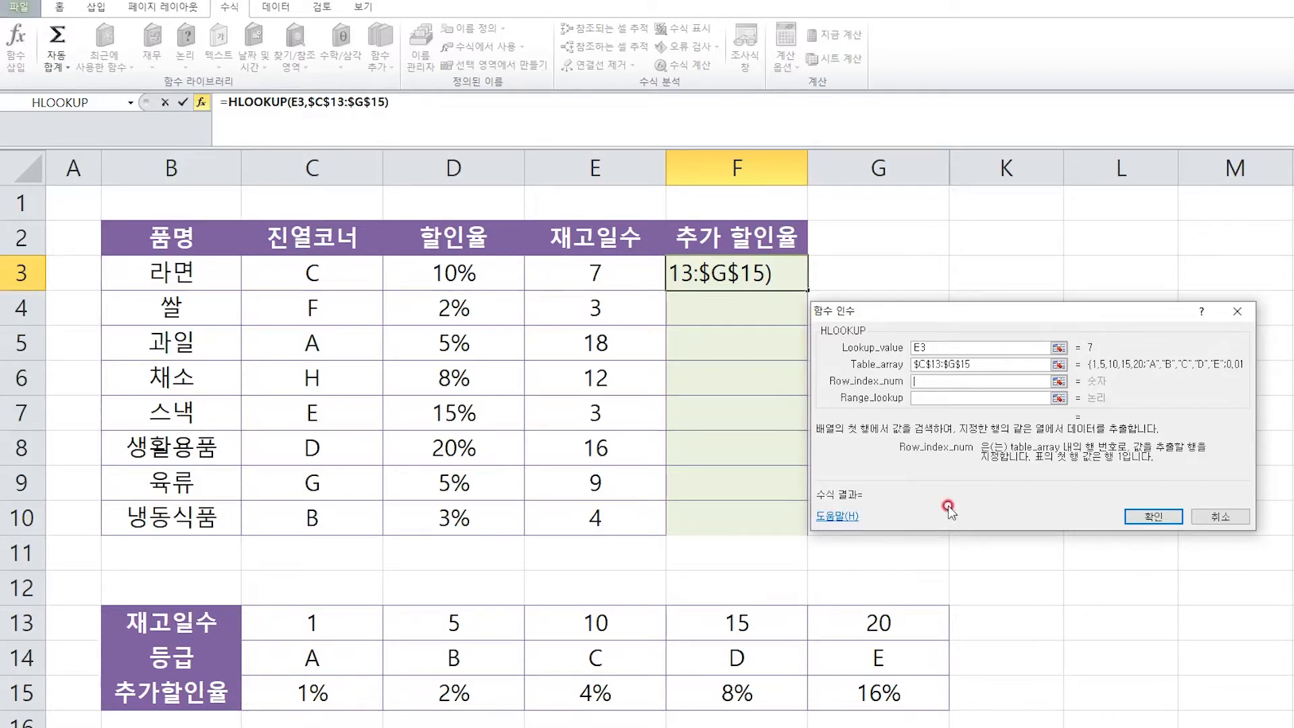
pyautogui.write('3')
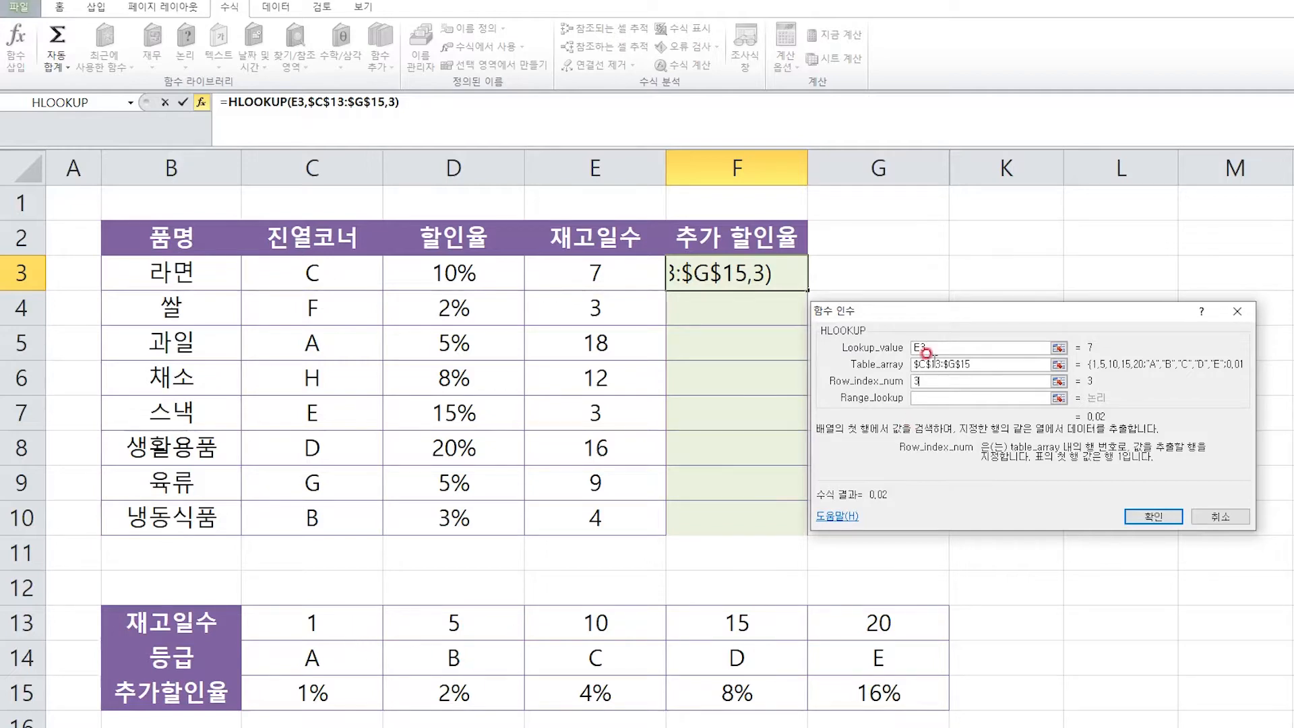
pyautogui.click(936, 398)
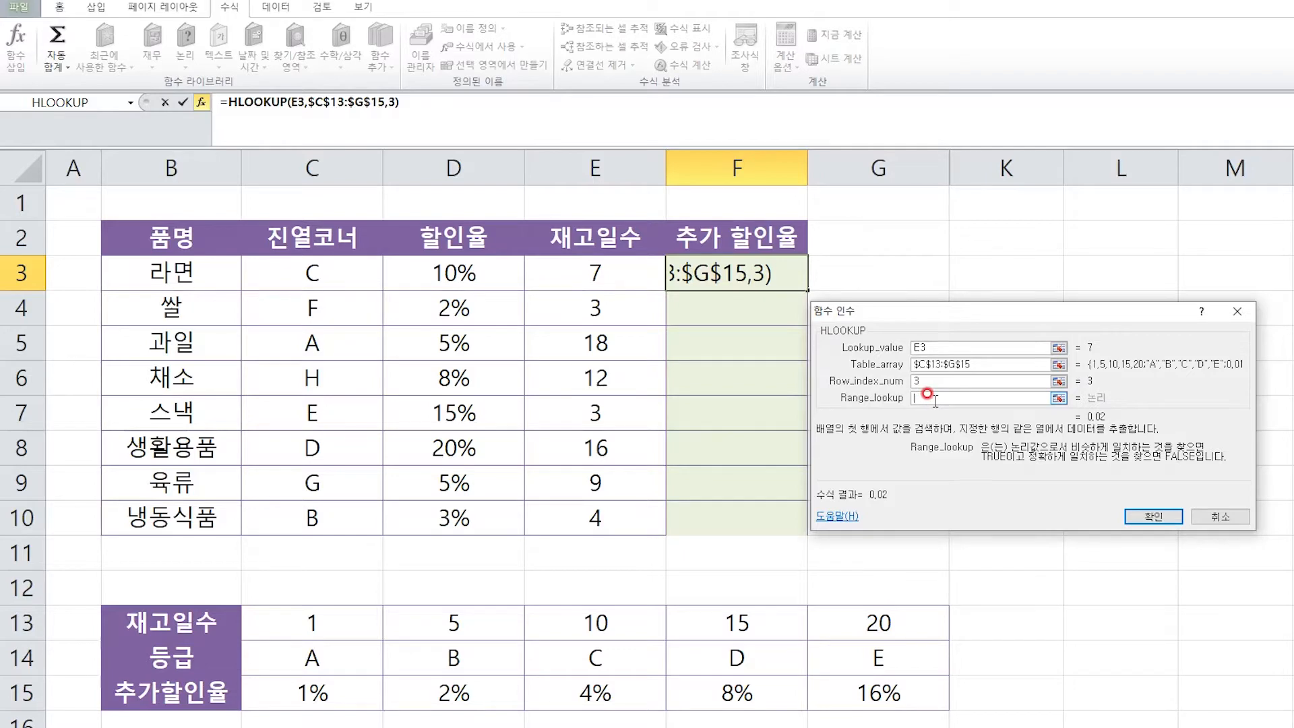
pyautogui.write('1')
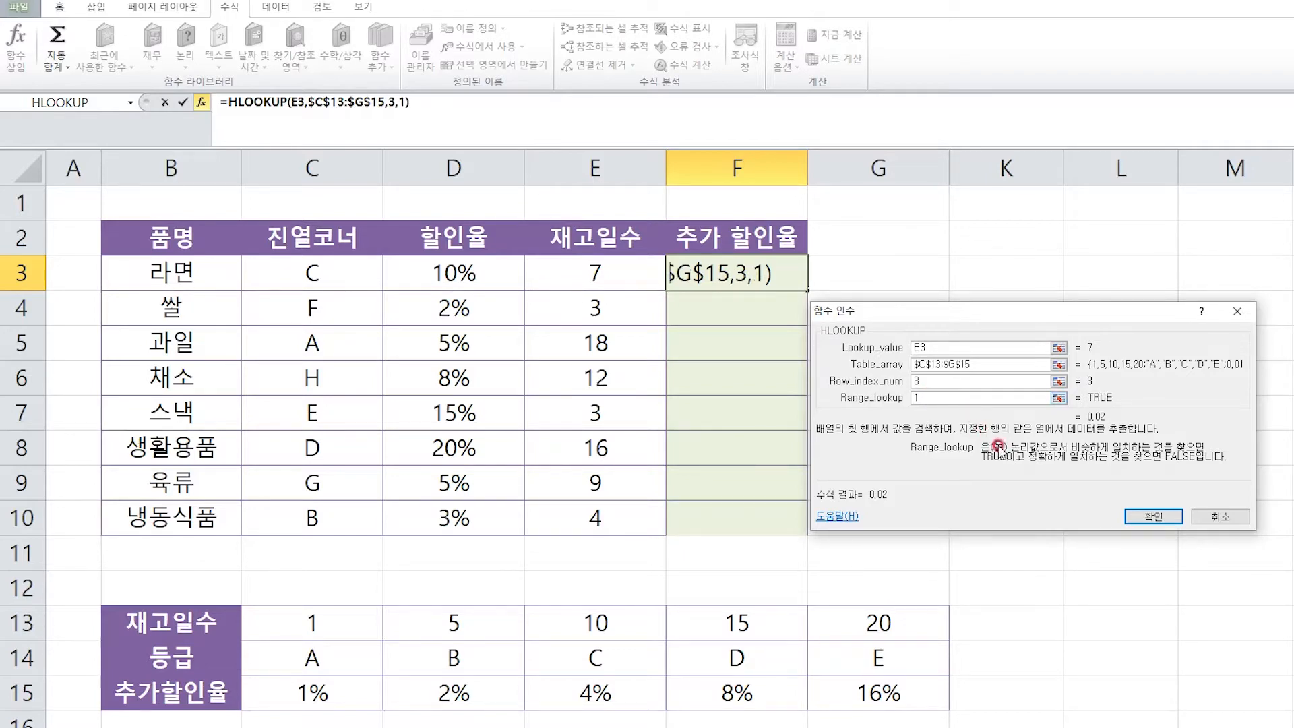
pyautogui.click(1152, 516)
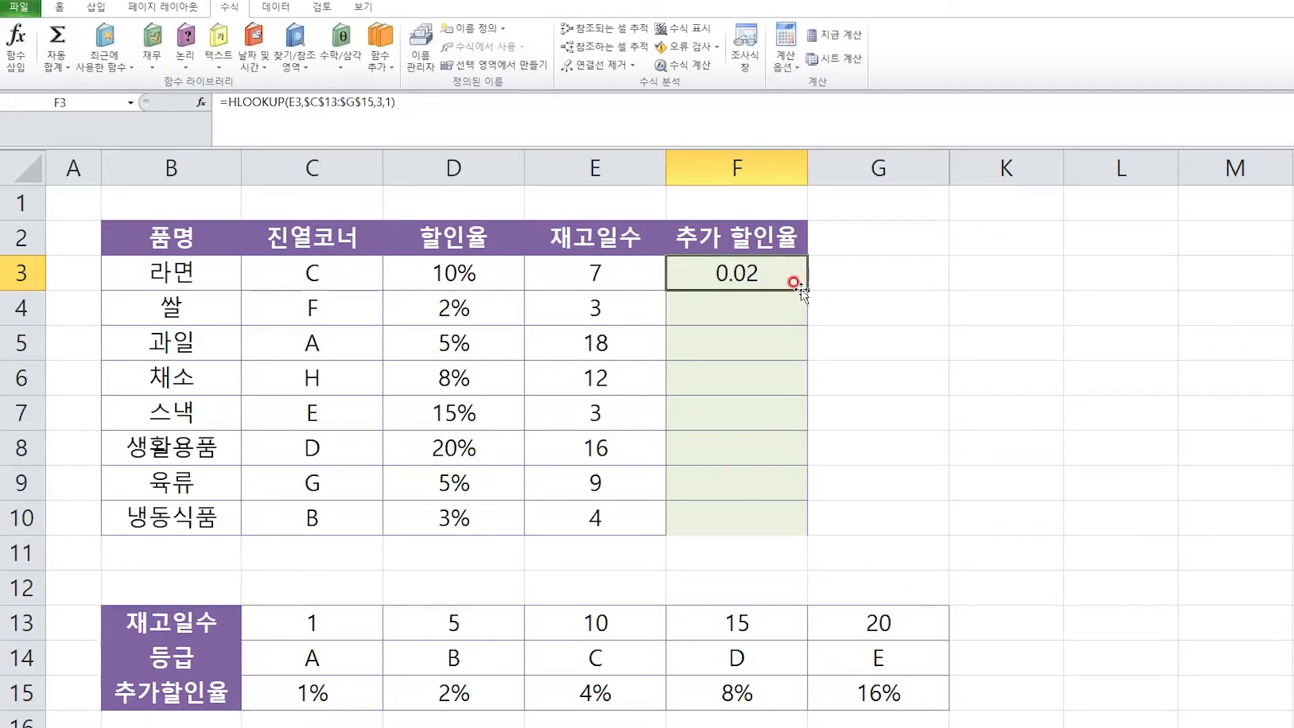
pyautogui.moveTo(804, 294); pyautogui.dragTo(804, 526)
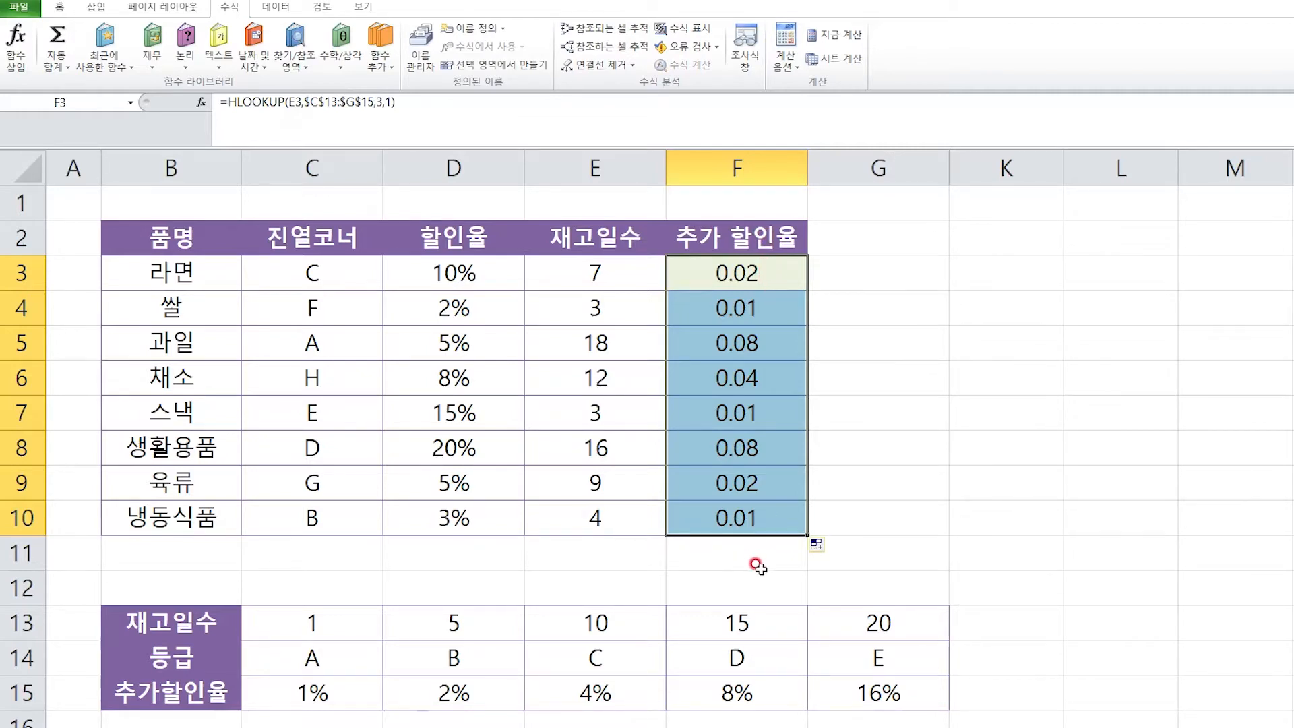
# Format the 추가 할인율 results in F3:F10 with the 백분율 number category
pyautogui.click(60, 7)
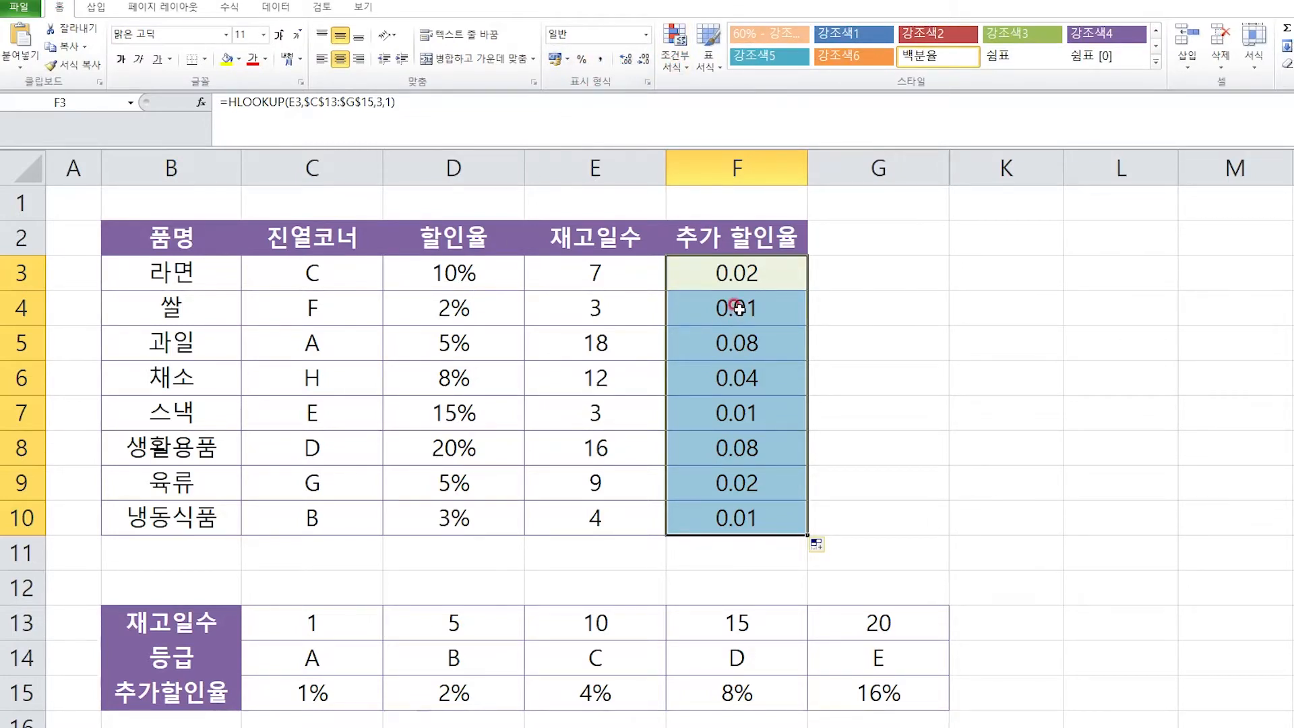
pyautogui.rightClick(774, 376)
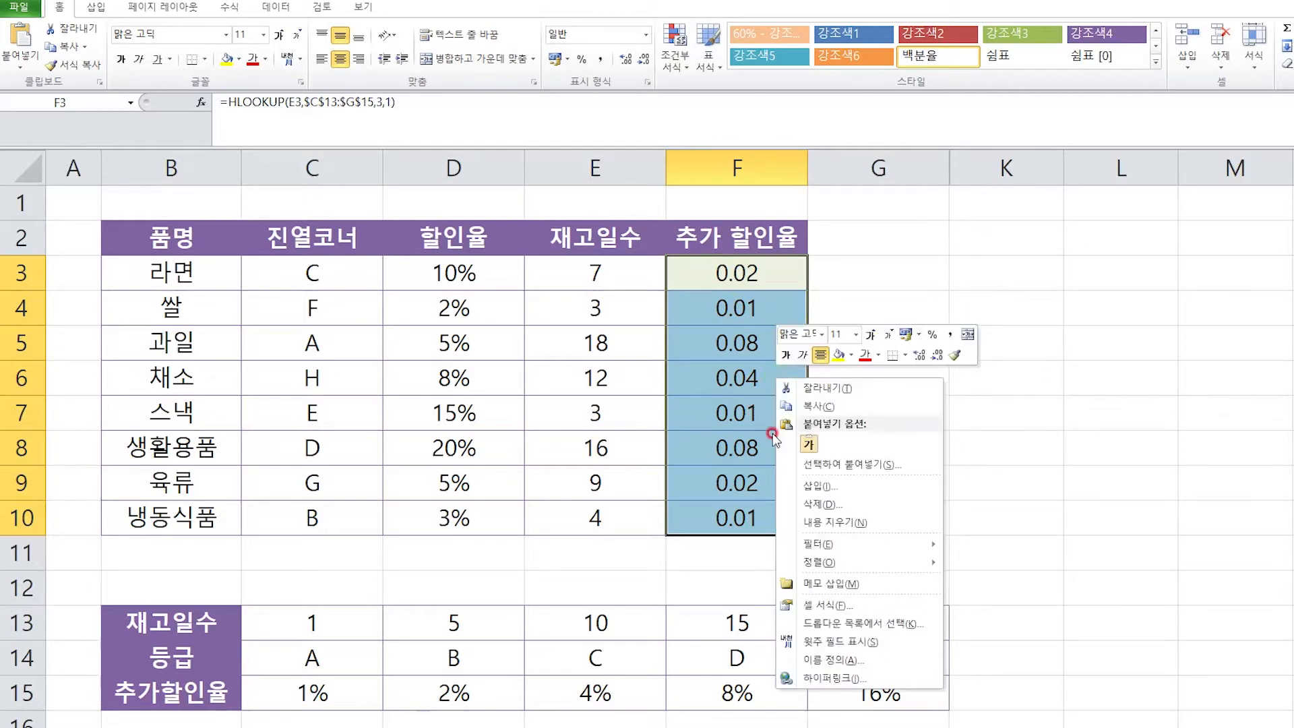
pyautogui.click(828, 604)
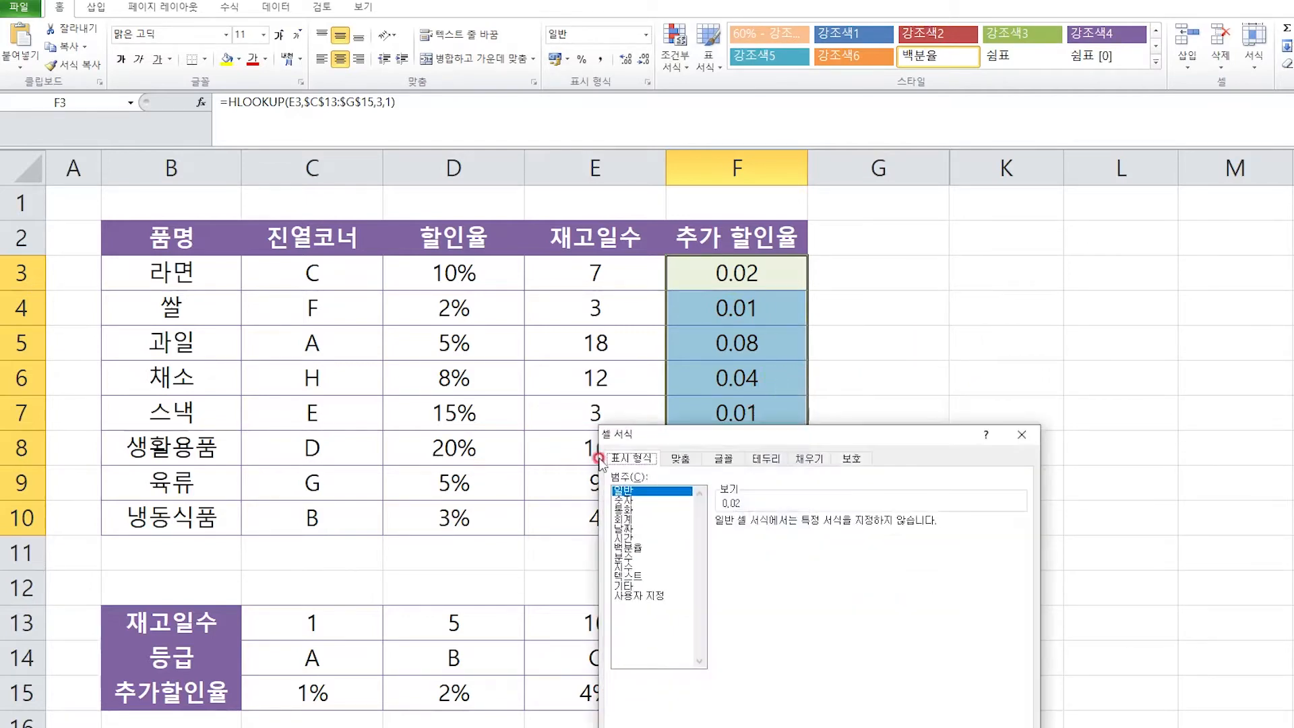
pyautogui.moveTo(634, 433); pyautogui.dragTo(850, 313)
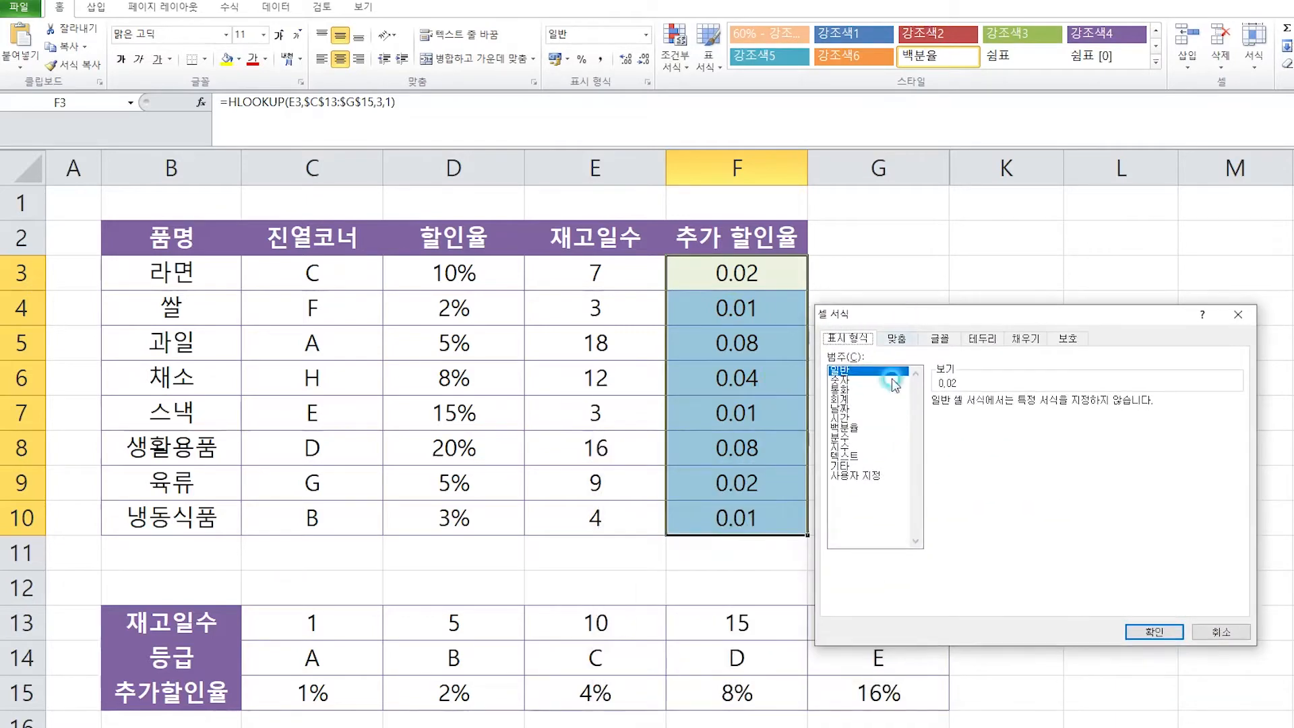
pyautogui.click(858, 430)
pyautogui.click(1153, 631)
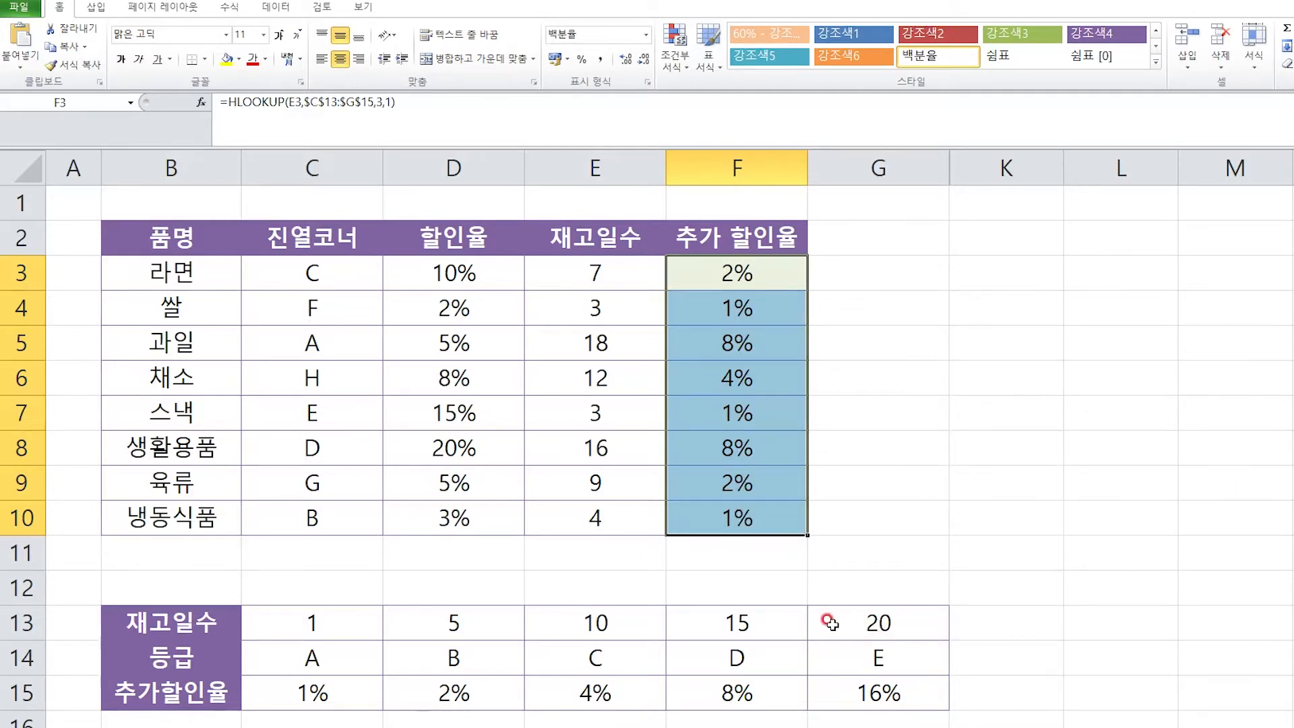
pyautogui.click(836, 506)
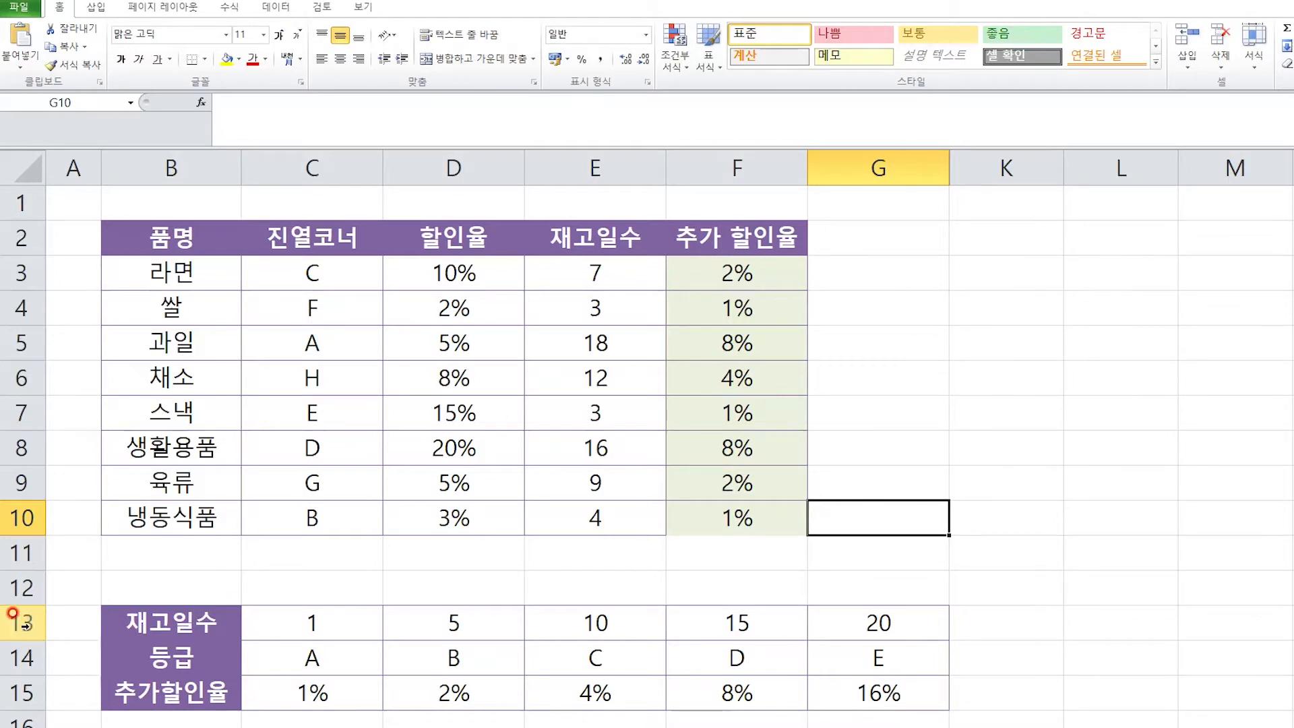
# Compare the row-arranged 재고일수 table in rows 13 to 15 with the column-arranged lookup table in G:I on the other sheet
pyautogui.moveTo(20, 623); pyautogui.dragTo(20, 691)
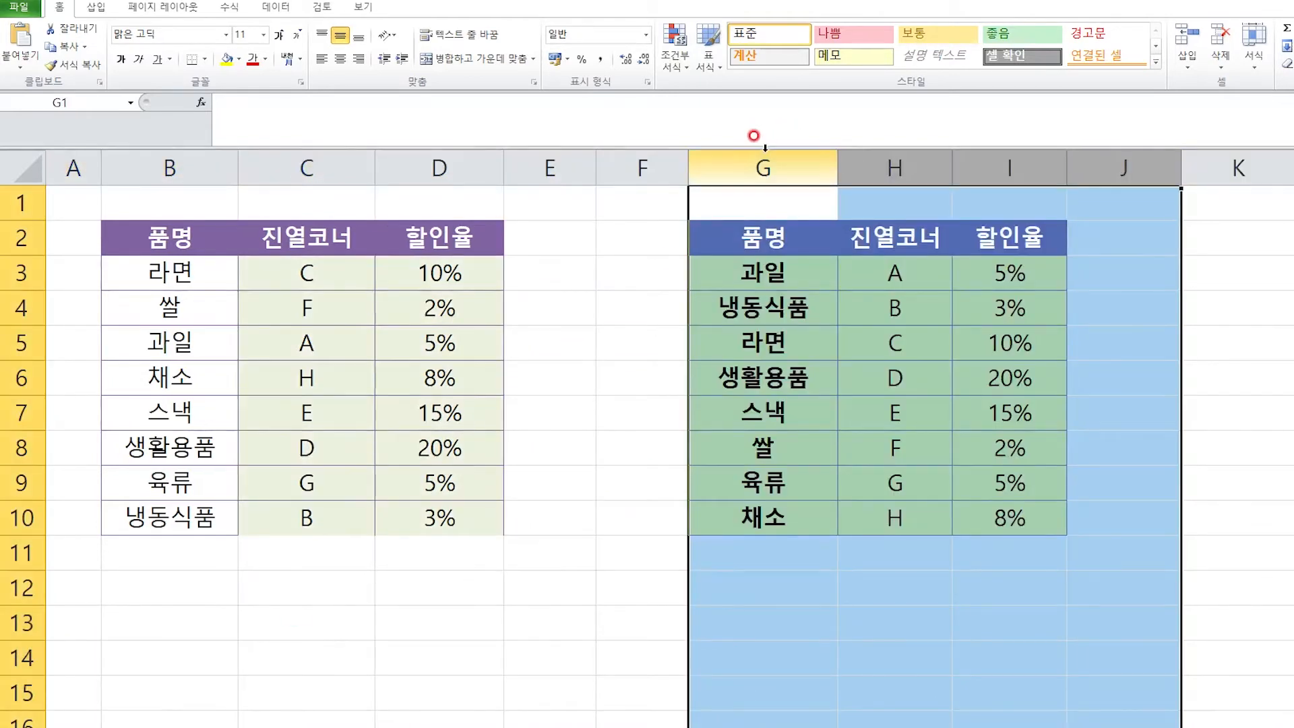
pyautogui.moveTo(763, 165); pyautogui.dragTo(1092, 189)
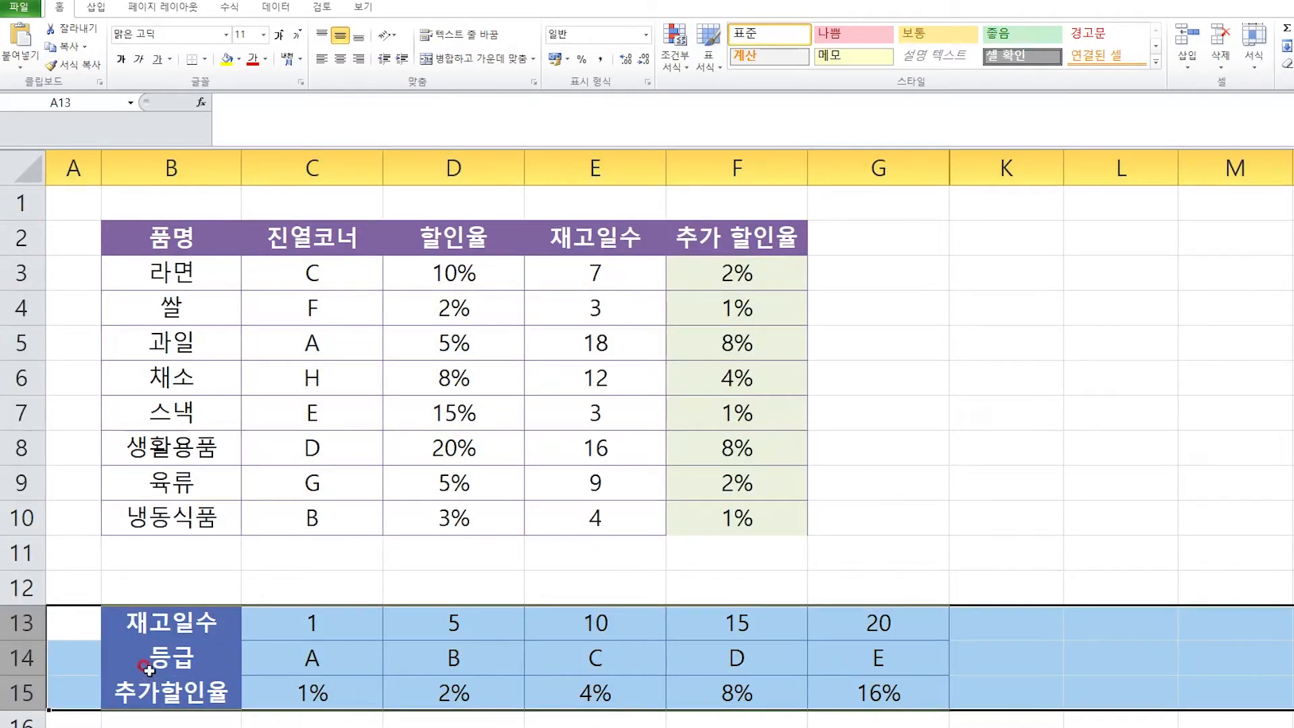
pyautogui.click(279, 618)
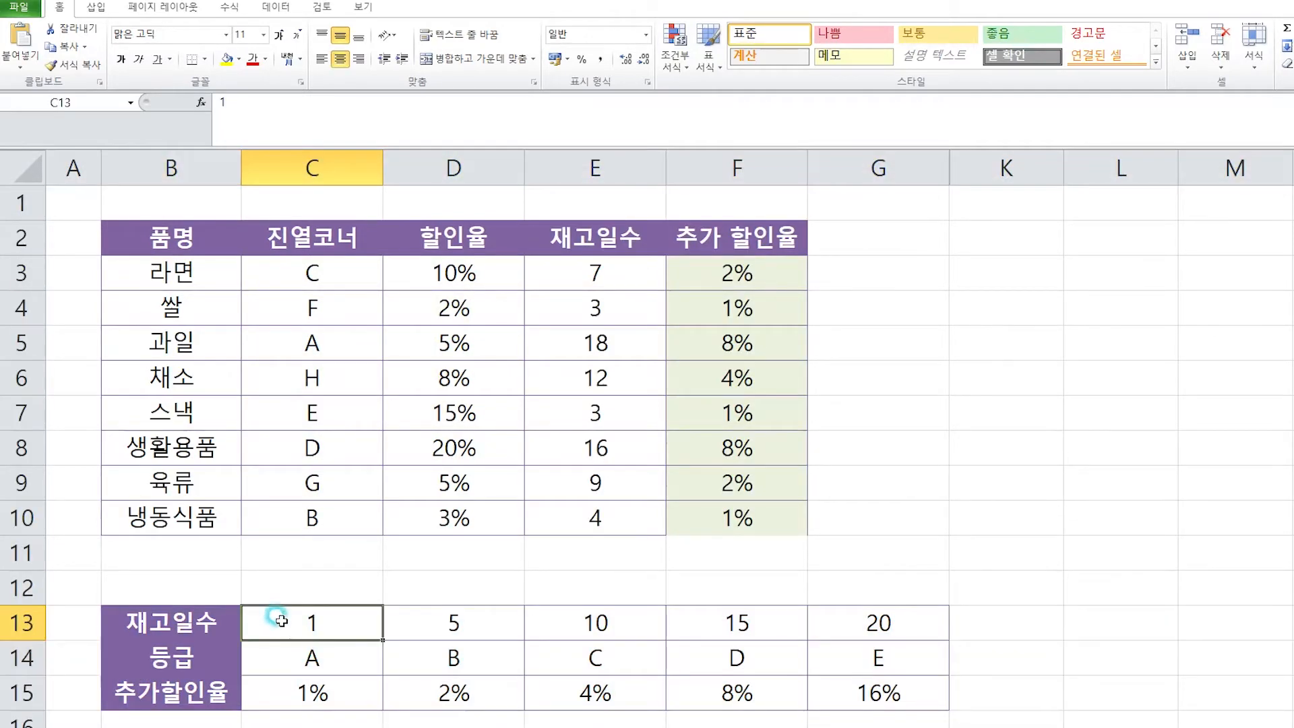
pyautogui.click(10, 625)
pyautogui.moveTo(10, 625); pyautogui.dragTo(14, 680)
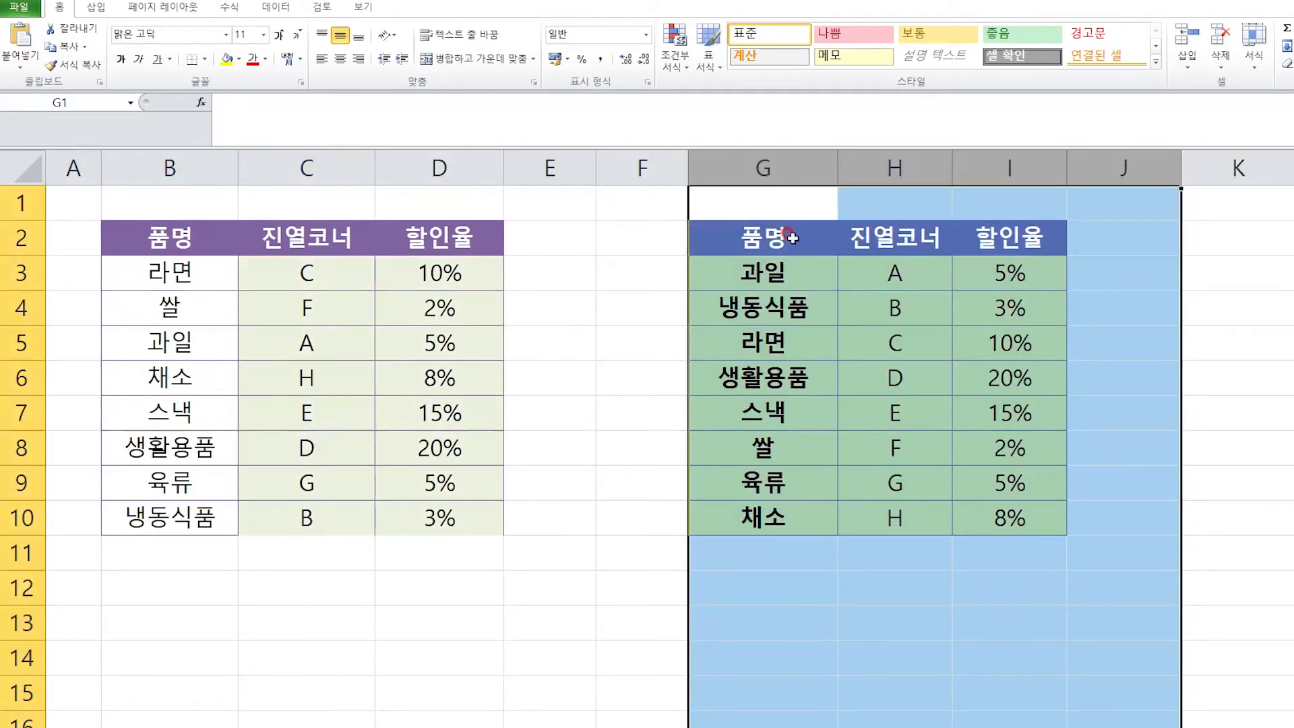
pyautogui.click(702, 209)
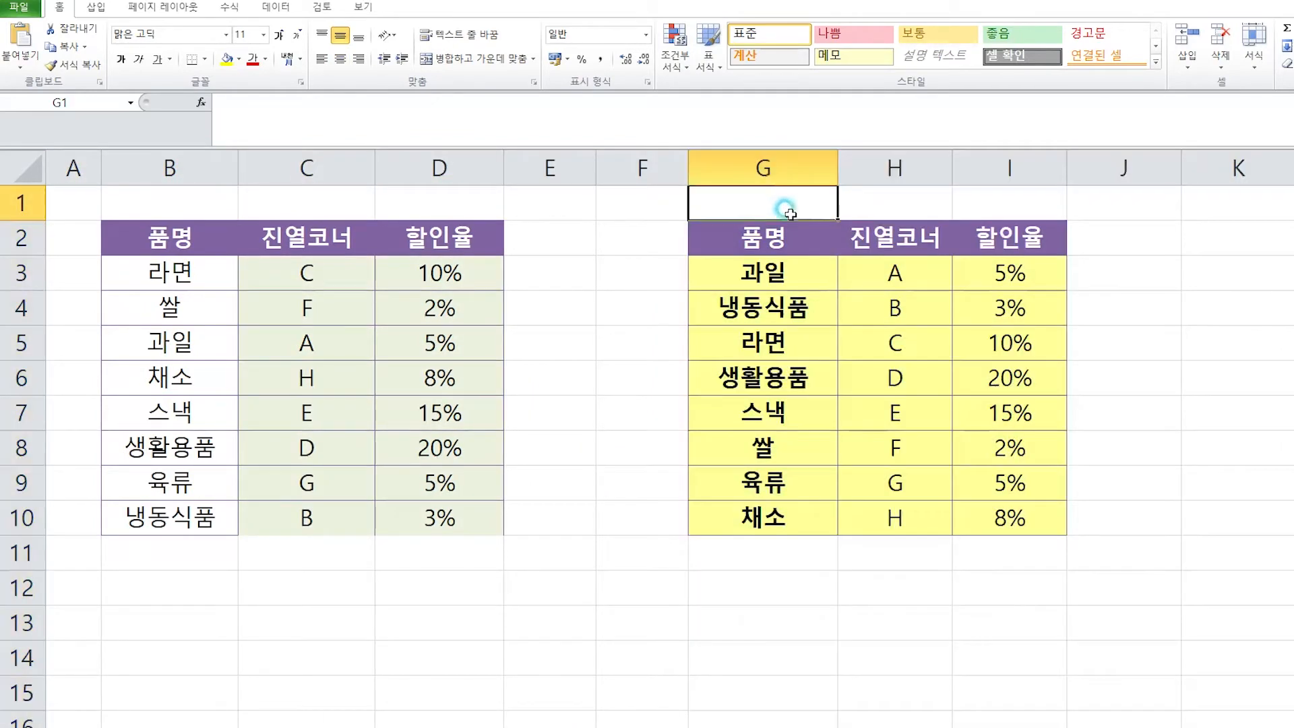
pyautogui.moveTo(758, 162); pyautogui.dragTo(974, 168)
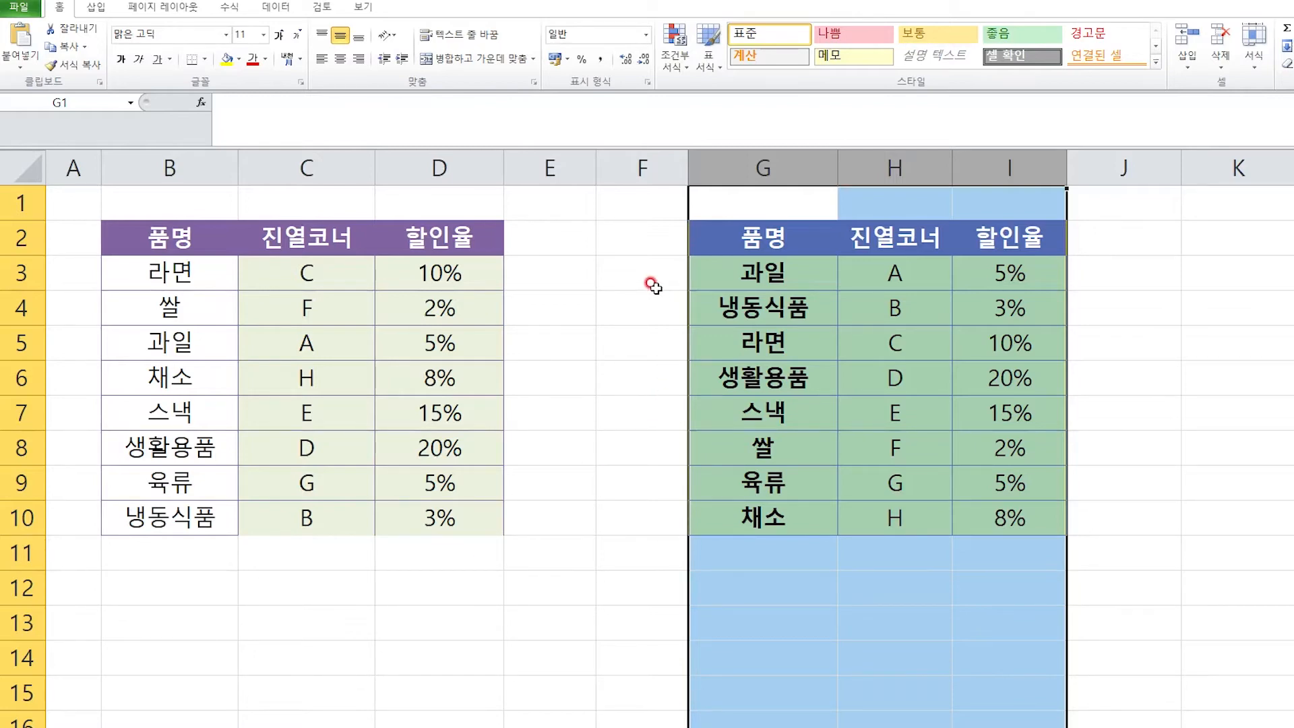
# Number the first five lookup table rows by entering 1 to 5 in cells F3 through F7
pyautogui.click(652, 276)
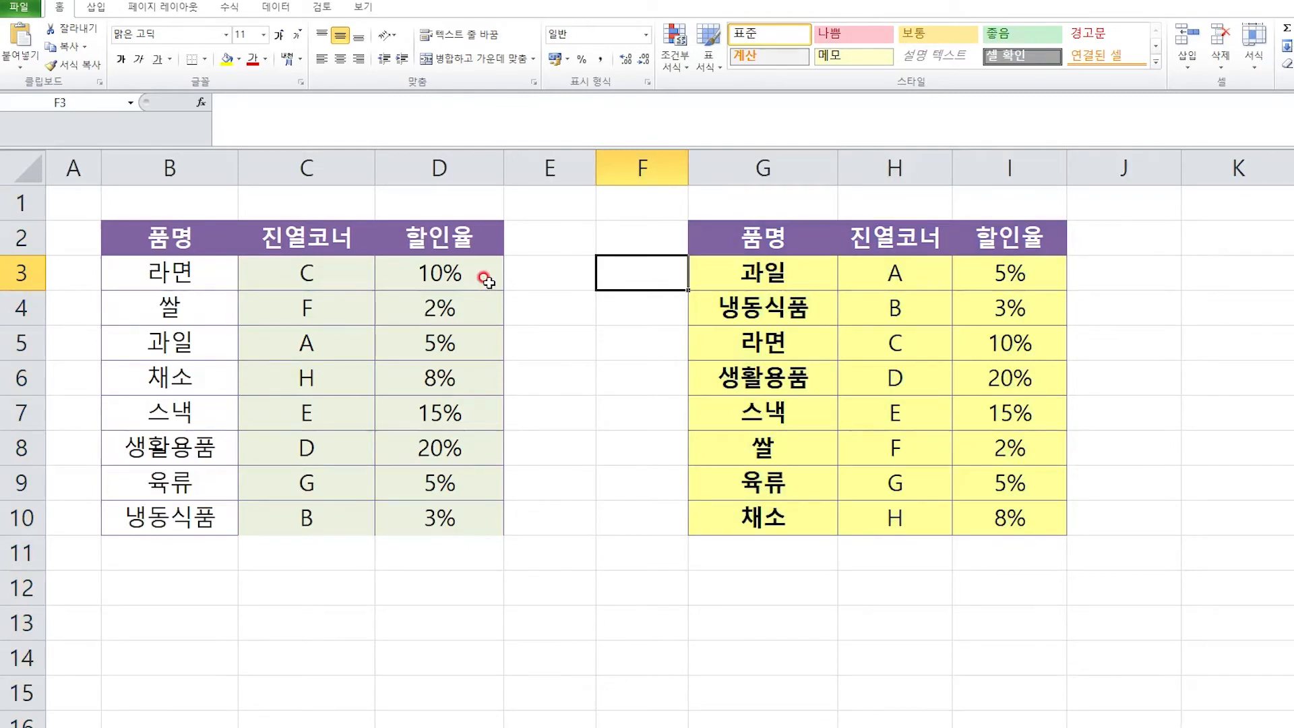
pyautogui.write('1')
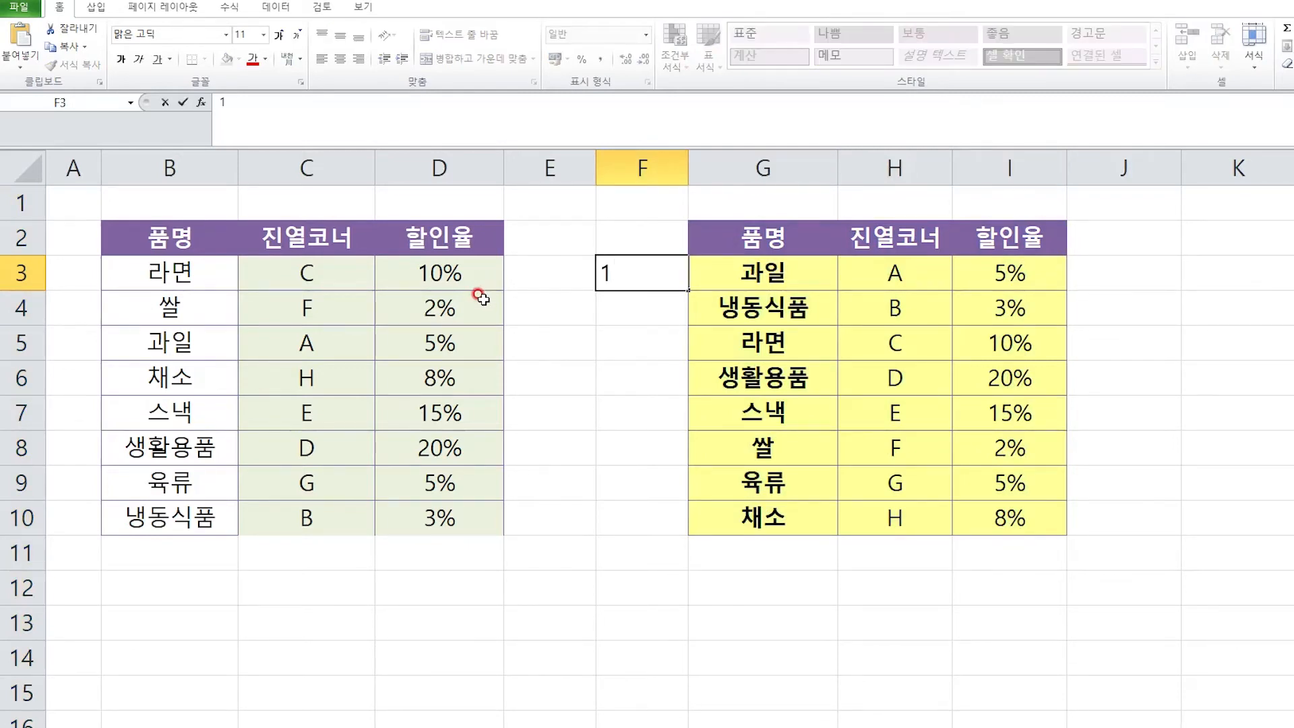
pyautogui.press('Return')
pyautogui.write('2')
pyautogui.press('Return')
pyautogui.write('3')
pyautogui.press('Return')
pyautogui.write('4')
pyautogui.press('Return')
pyautogui.write('5')
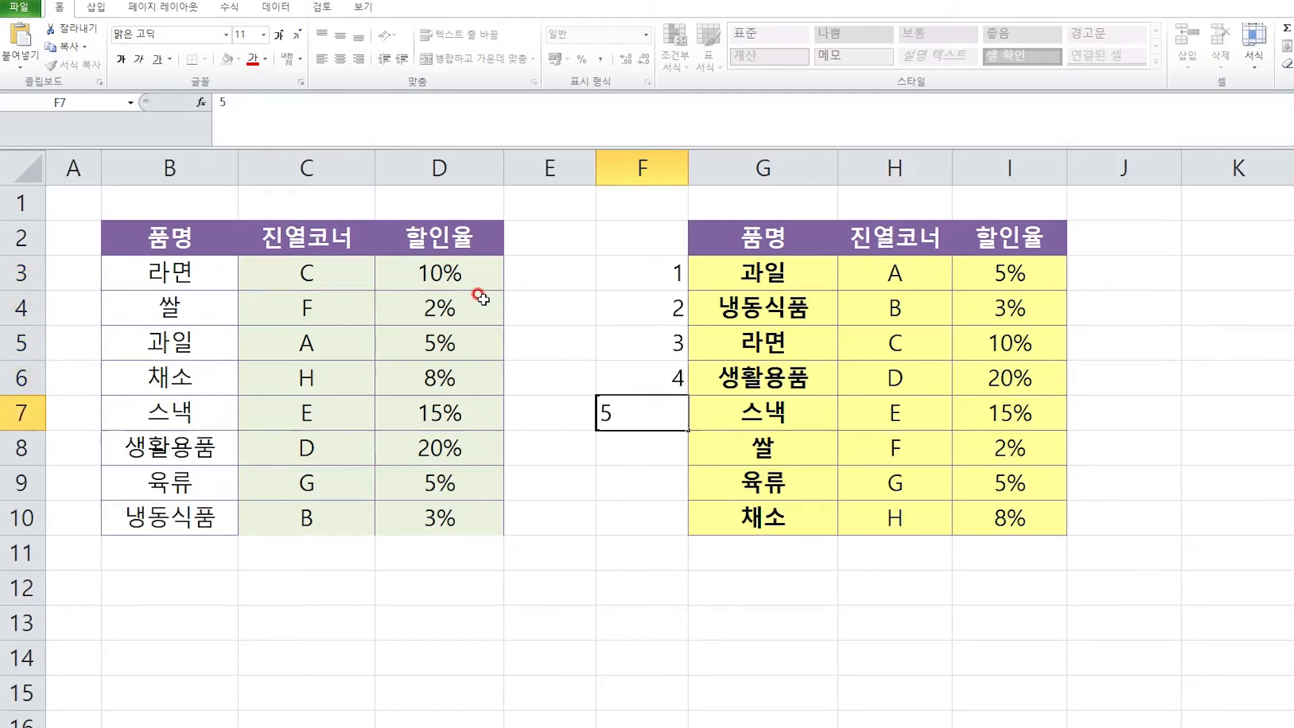
pyautogui.press('Return')
pyautogui.press('Return')
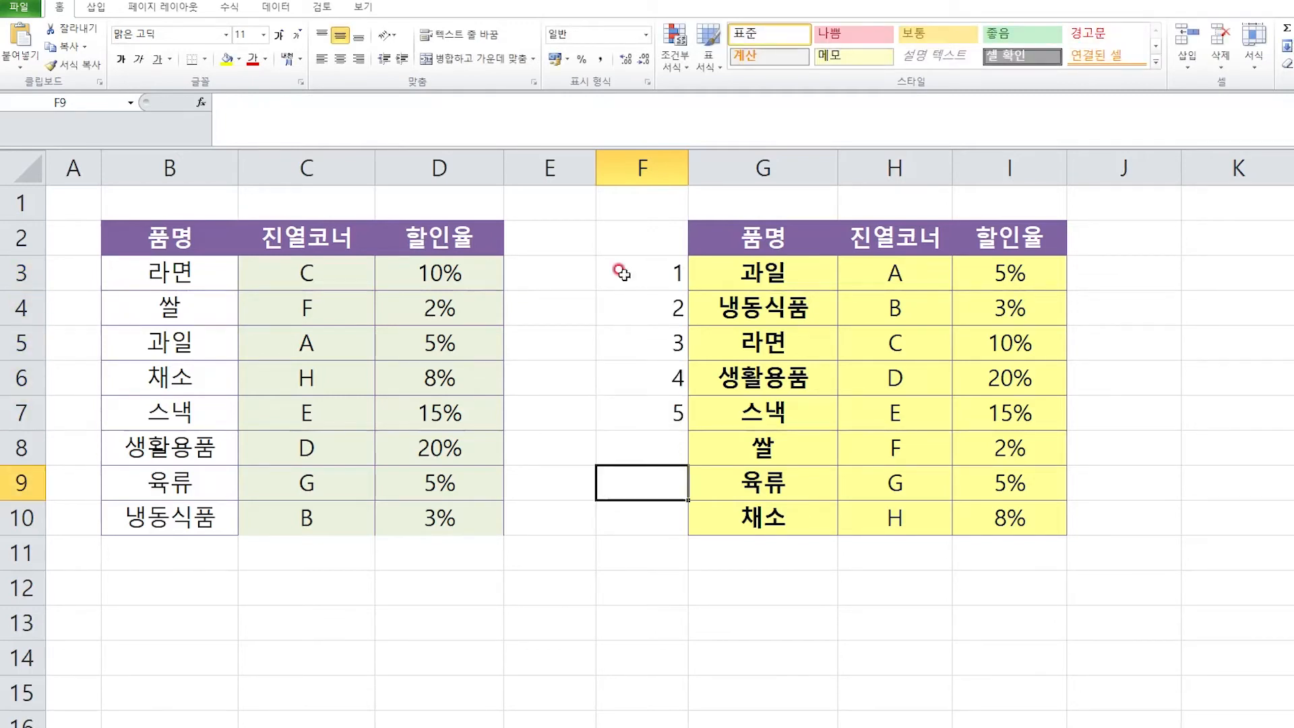
# Check the first 품명 entry in G3 against the layout of the other sheet's 재고일수 table
pyautogui.click(770, 271)
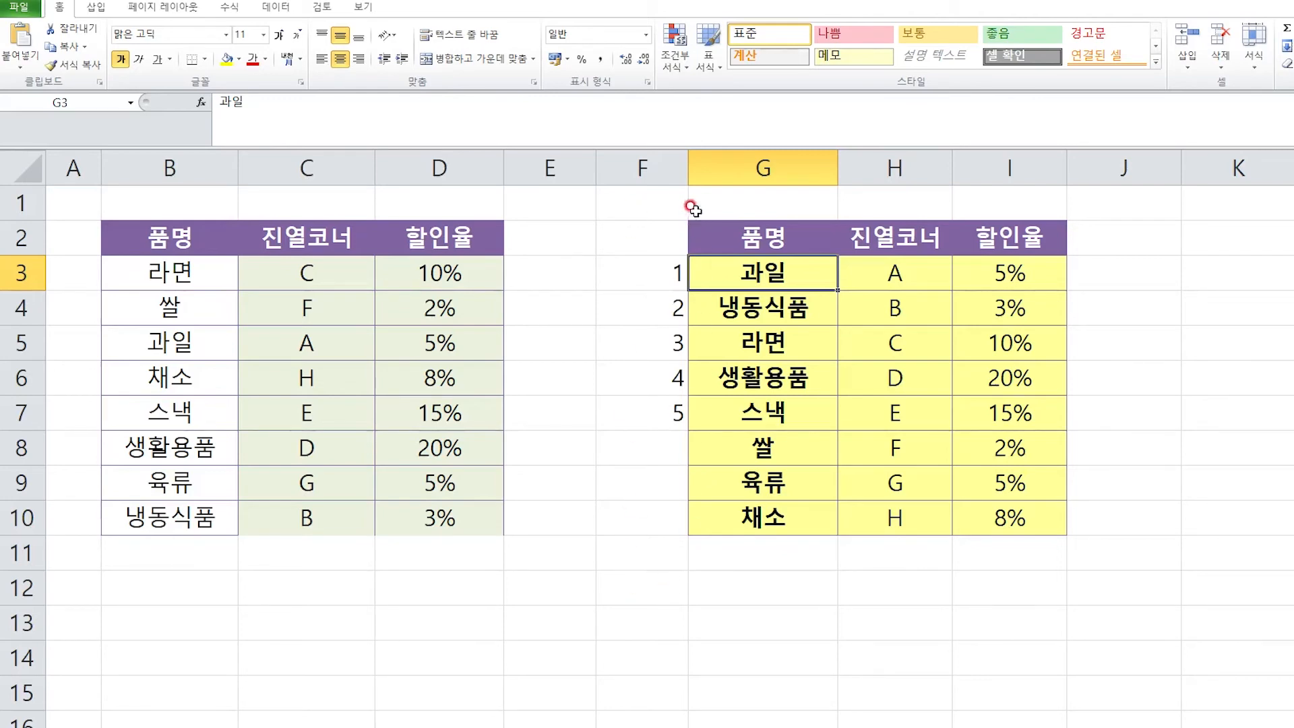
pyautogui.hotkey('ctrl', 'pagedown')
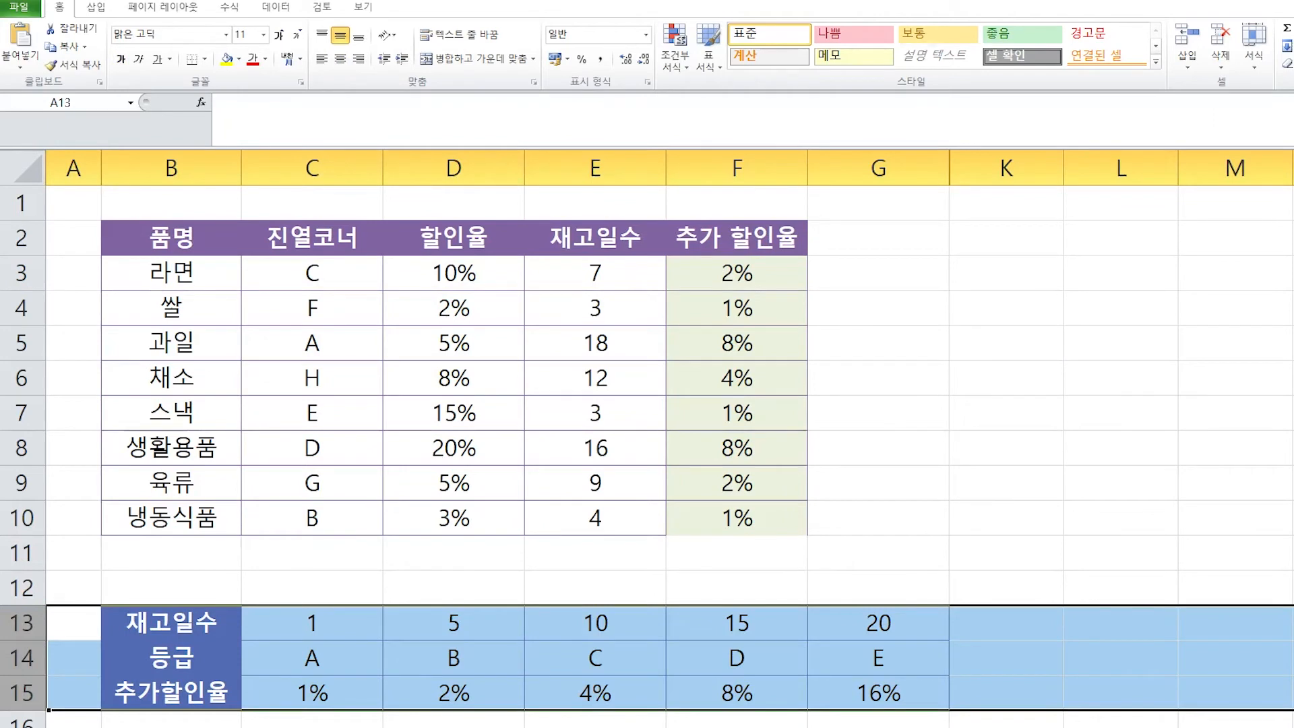
pyautogui.hotkey('ctrl', 'pageup')
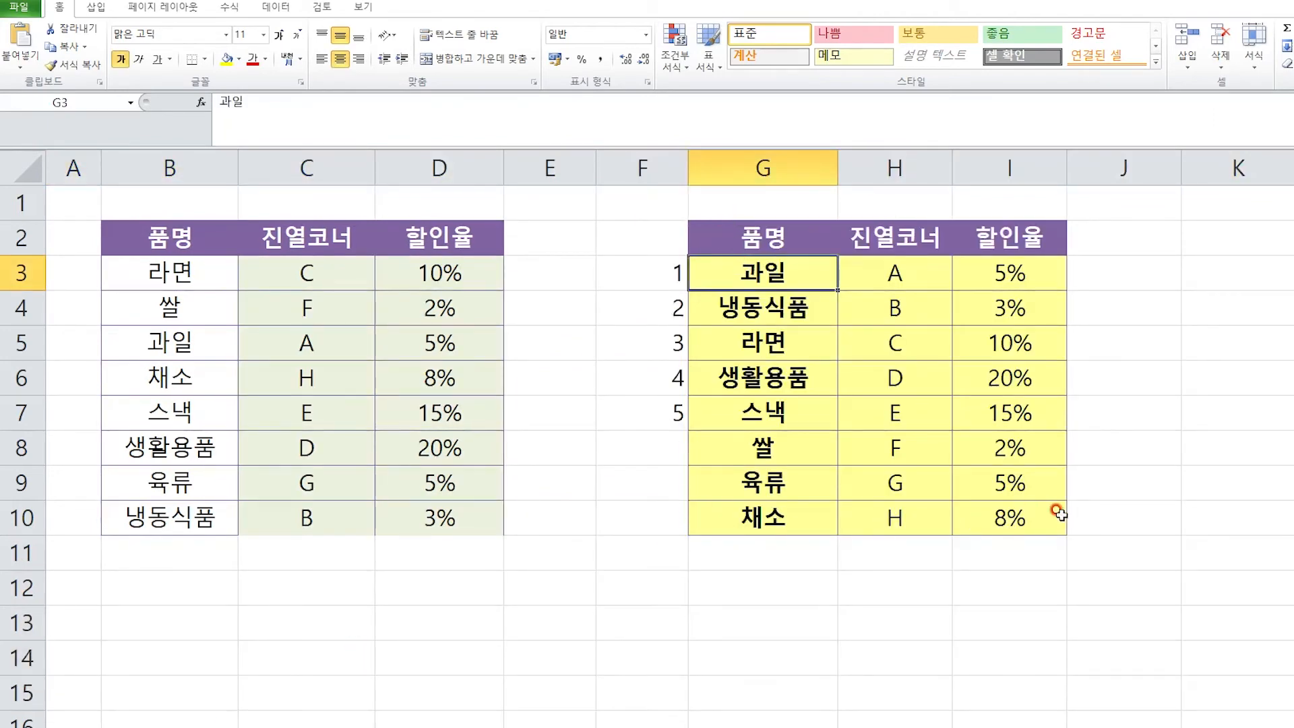